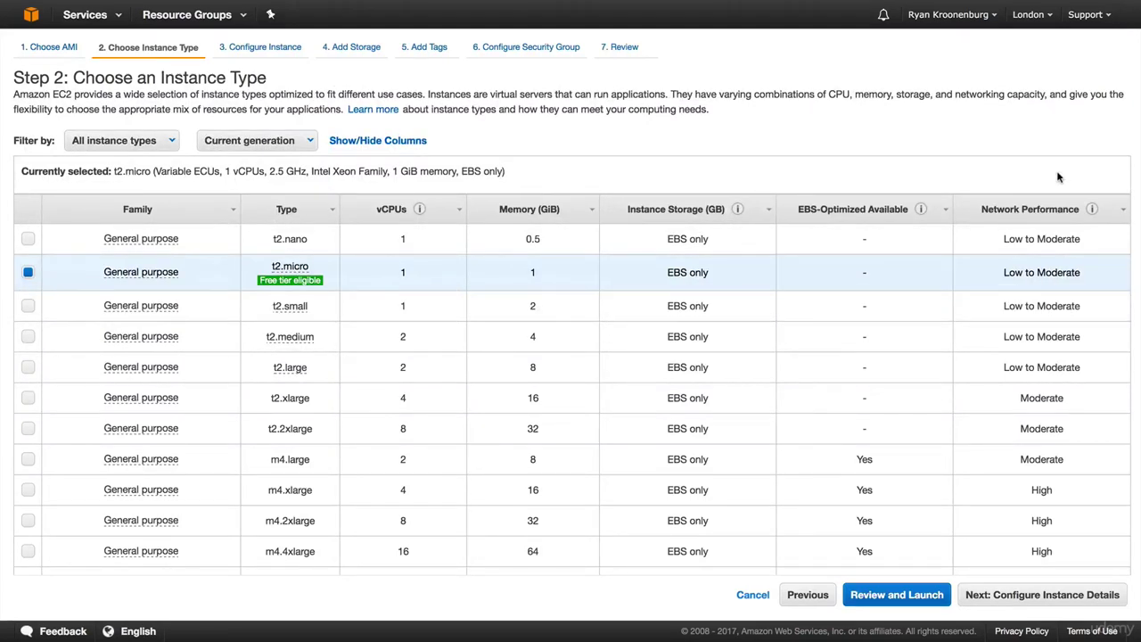
Keep the selected t2.micro type and the default instance details and storage, and proceed to tagging the instance
{"action": "left_click", "coordinate": [1025, 595]}
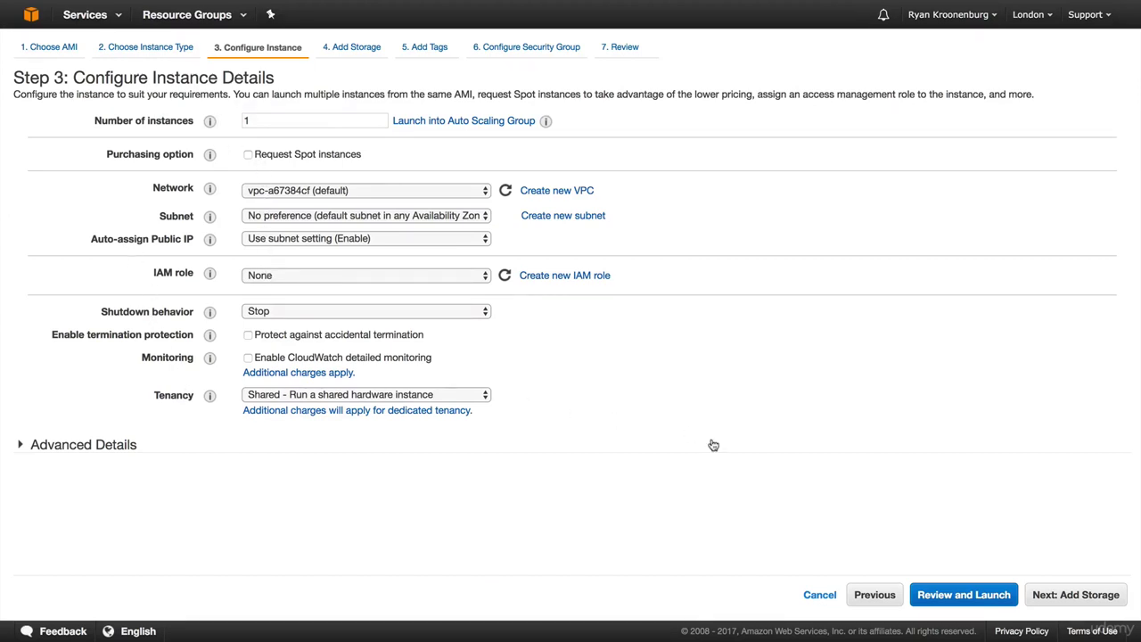
{"action": "left_click", "coordinate": [1074, 599]}
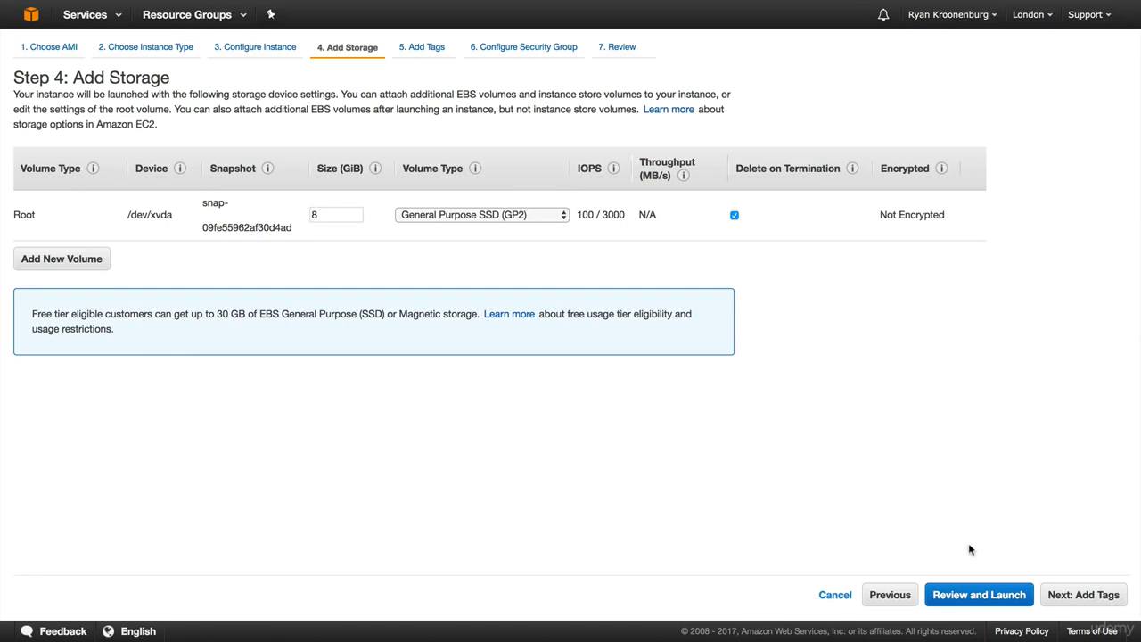
{"action": "left_click", "coordinate": [1088, 594]}
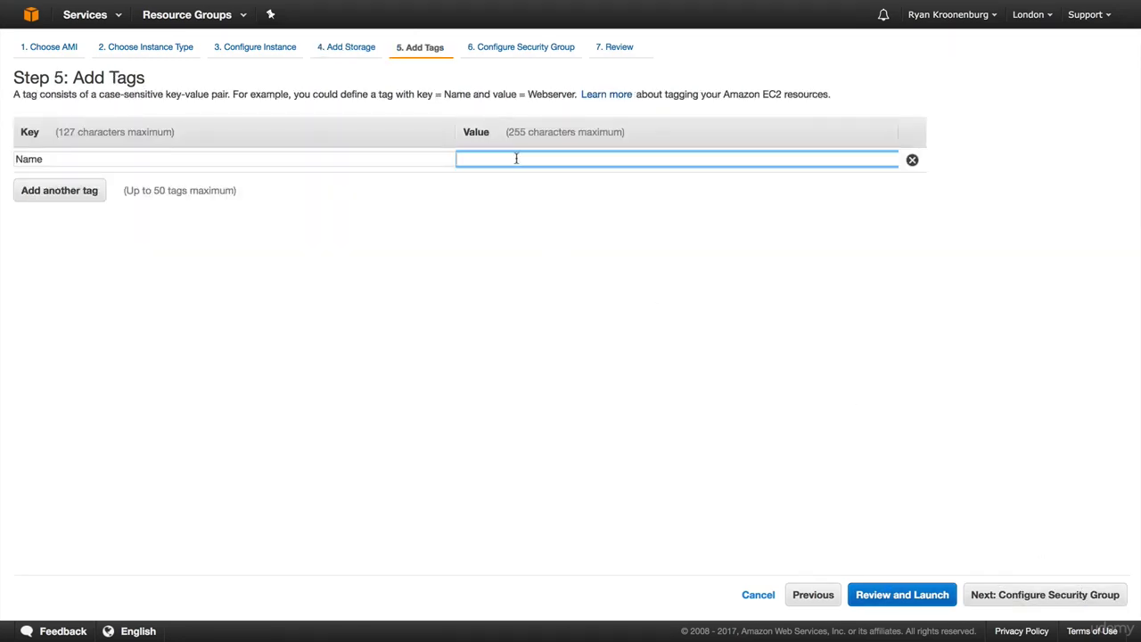
Set the Name tag to MyWebServer and add a Department tag with the value Developers
{"action": "type", "text": "My"}
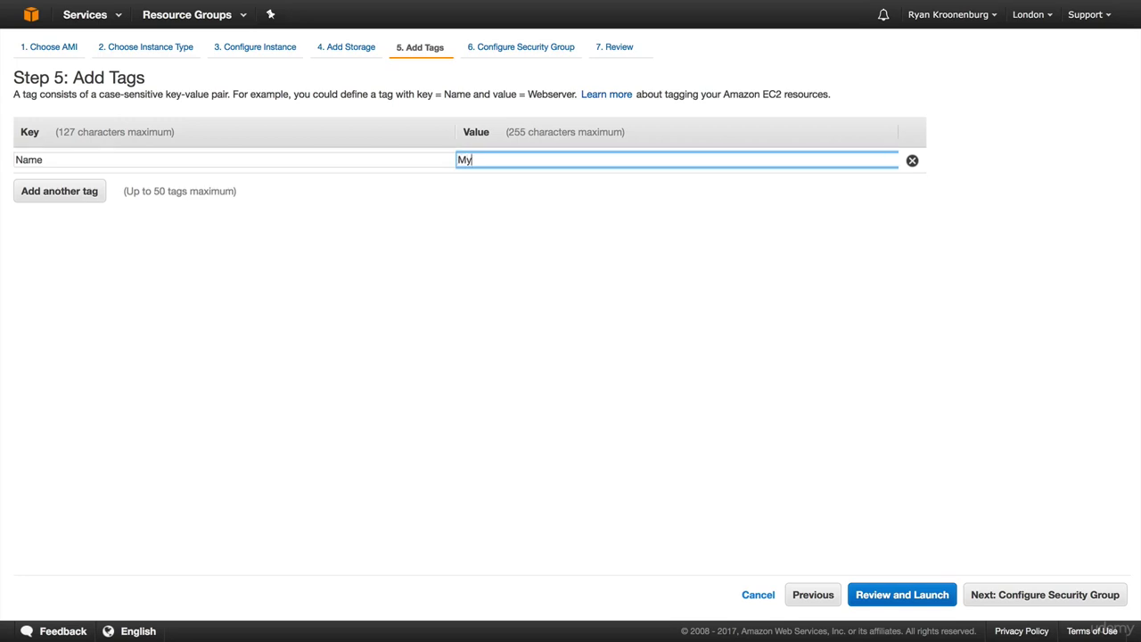
{"action": "type", "text": "WebServer"}
{"action": "left_click", "coordinate": [77, 191]}
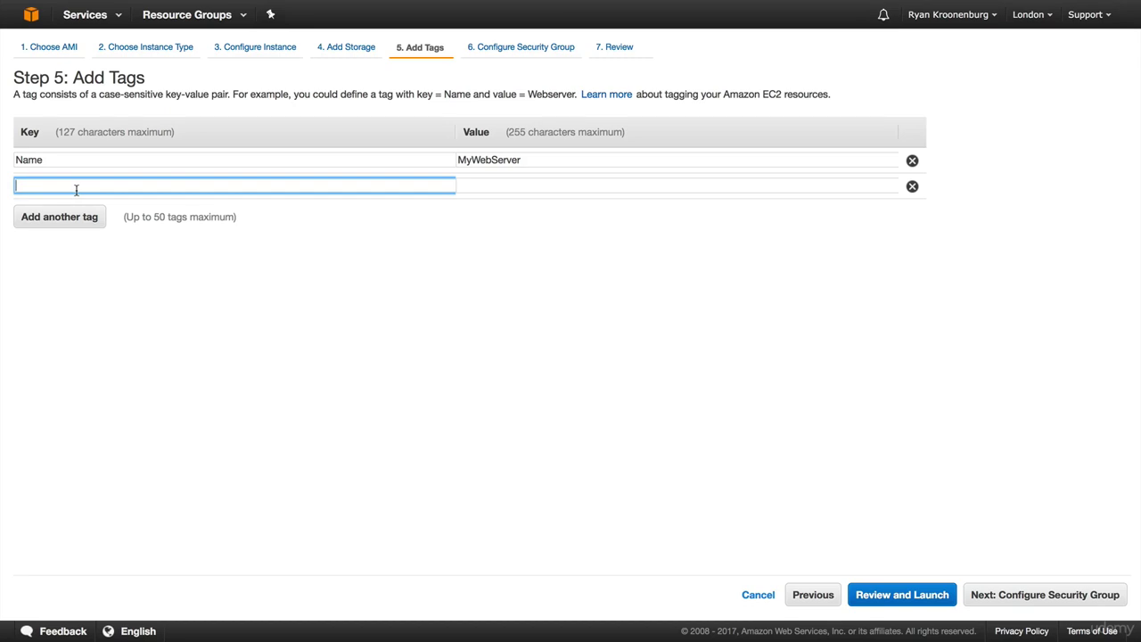
{"action": "type", "text": "Department"}
{"action": "key", "text": "Tab"}
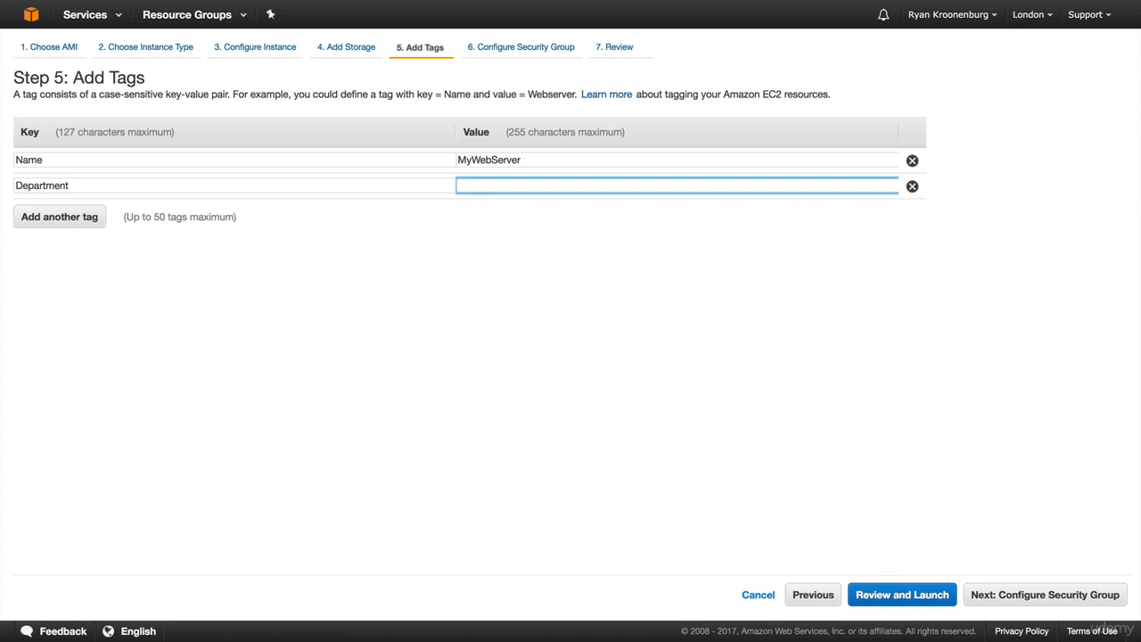
{"action": "type", "text": "Developers"}
Add a Team tag with the value R&D and an Employee ID tag with the employee's number
{"action": "left_click", "coordinate": [57, 221]}
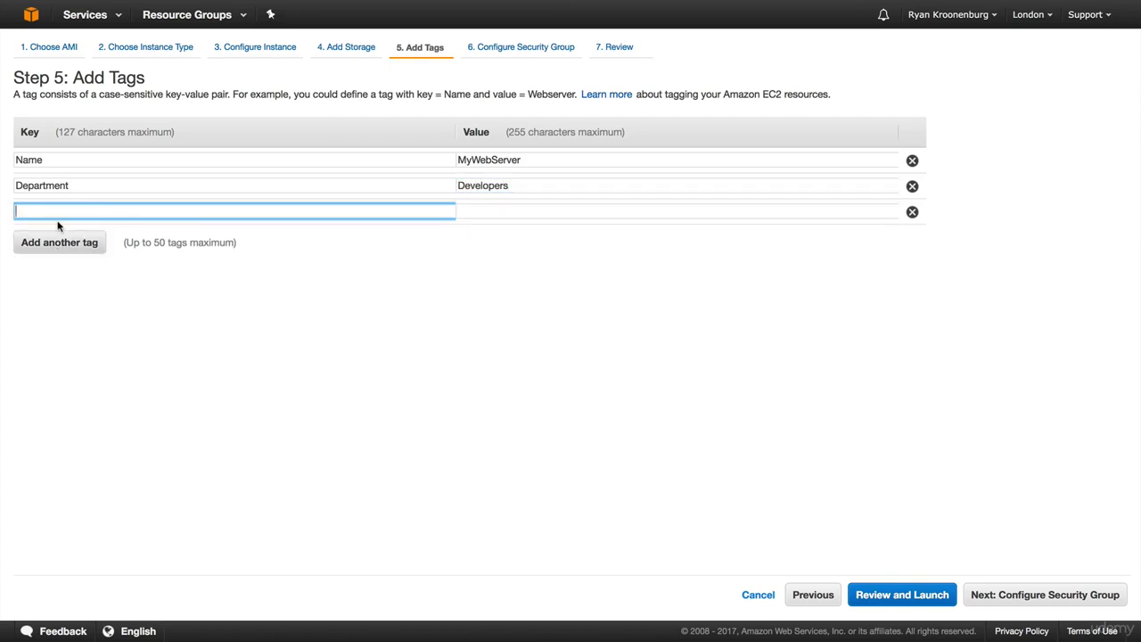
{"action": "type", "text": "Team"}
{"action": "key", "text": "Tab"}
{"action": "type", "text": "R&D"}
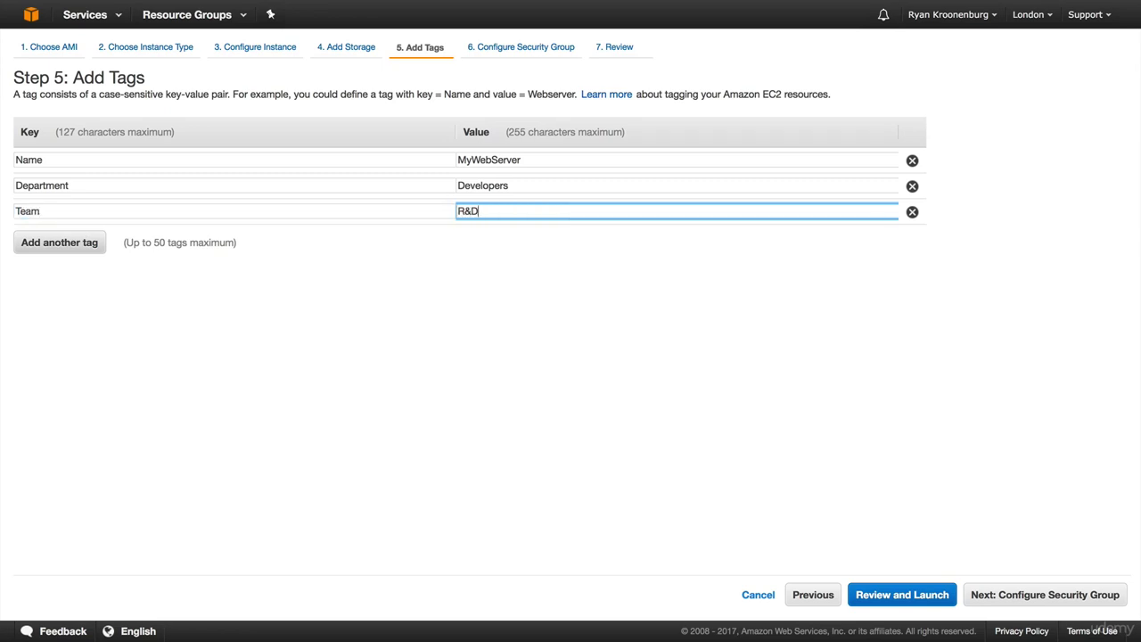
{"action": "left_click", "coordinate": [83, 241]}
{"action": "type", "text": "Employee ID"}
{"action": "key", "text": "Tab"}
{"action": "type", "text": "423423"}
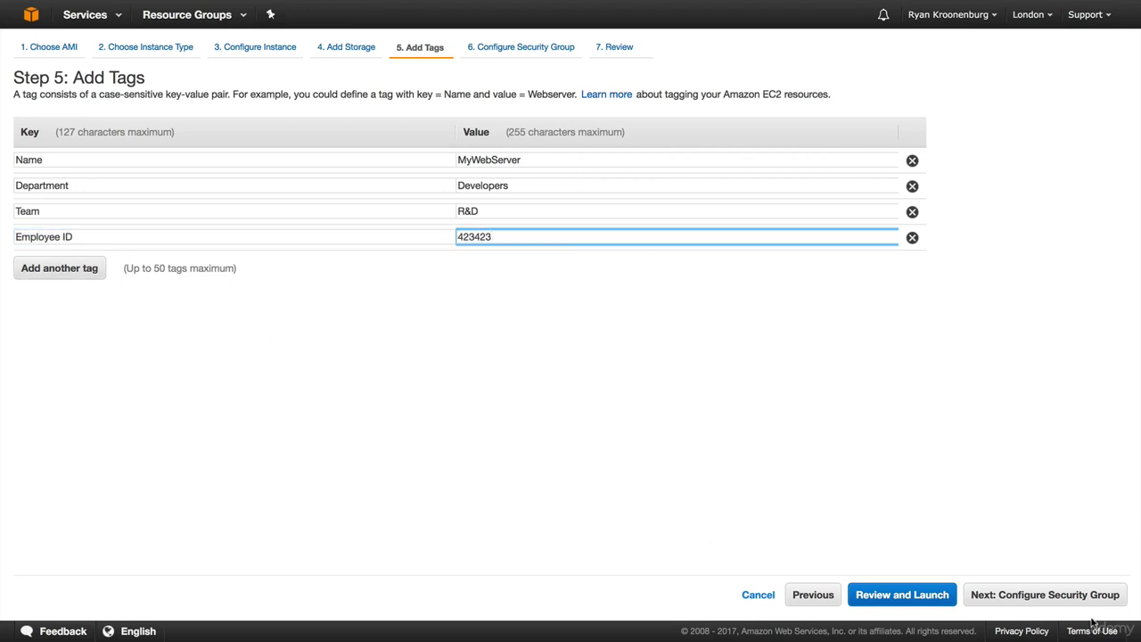
Assign the existing security group MyWebDMZ to the instance and proceed to the launch review
{"action": "left_click", "coordinate": [1036, 603]}
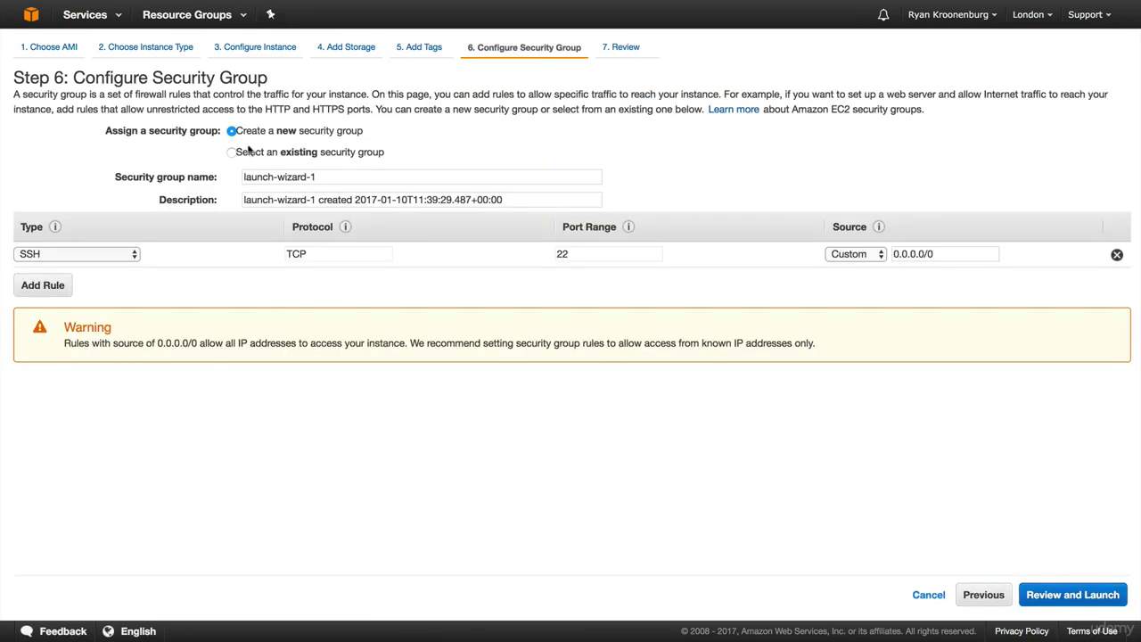
{"action": "left_click", "coordinate": [246, 156]}
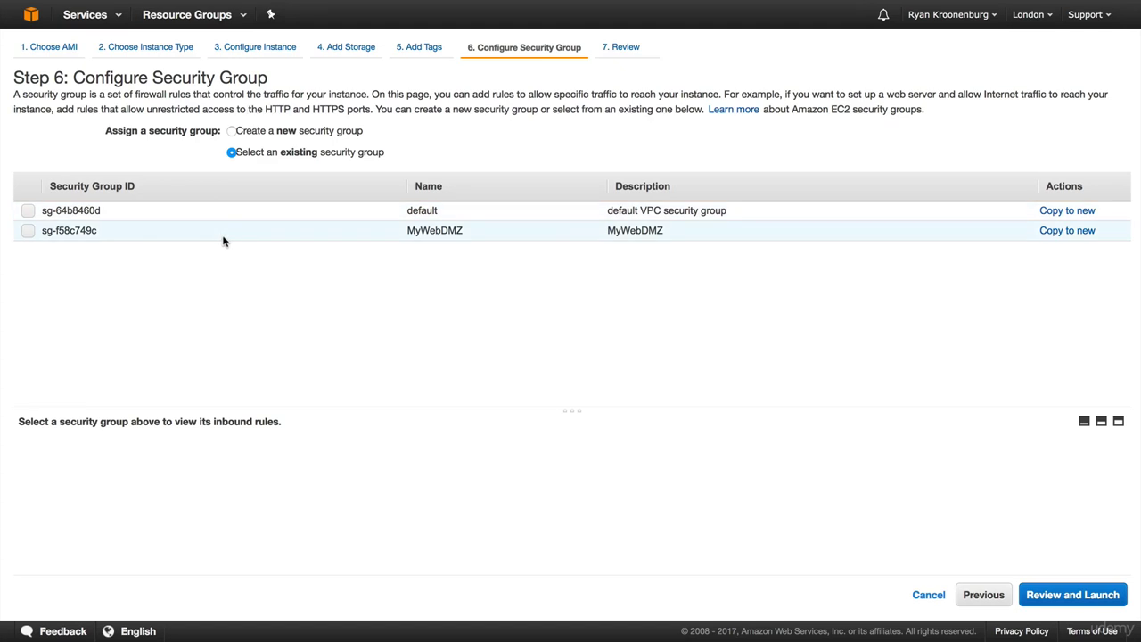
{"action": "left_click", "coordinate": [225, 241]}
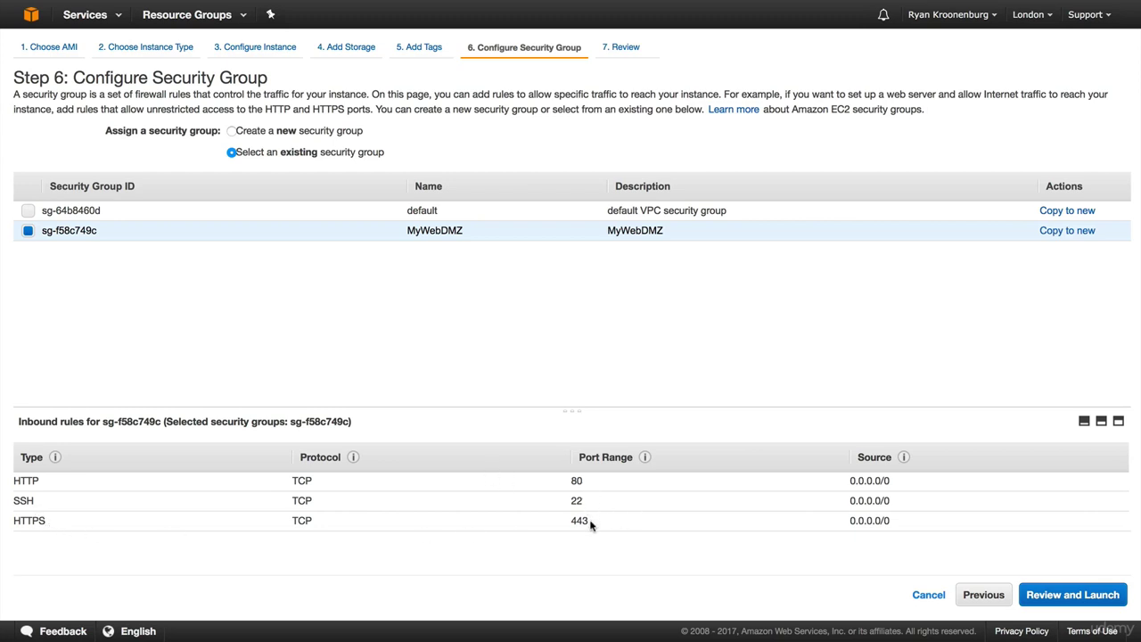
{"action": "left_click", "coordinate": [1098, 593]}
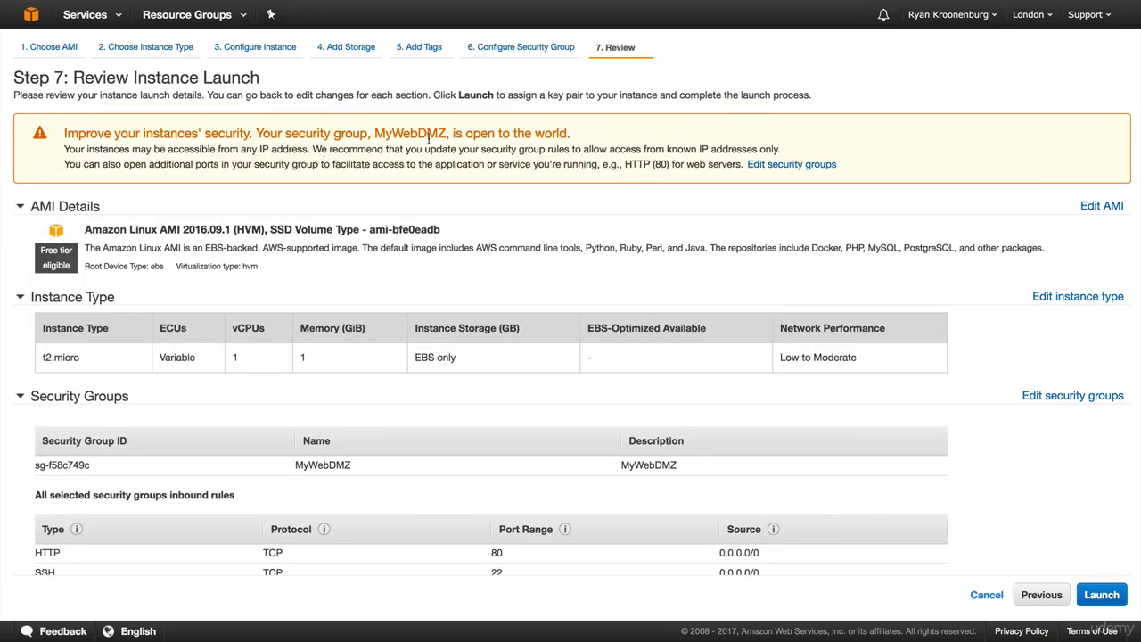
Review the launch details and launch the instance with the existing key pair MyEC2KeyPair, acknowledging access to its private key file
{"action": "scroll", "coordinate": [463, 384], "scroll_direction": "down", "scroll_amount": 3}
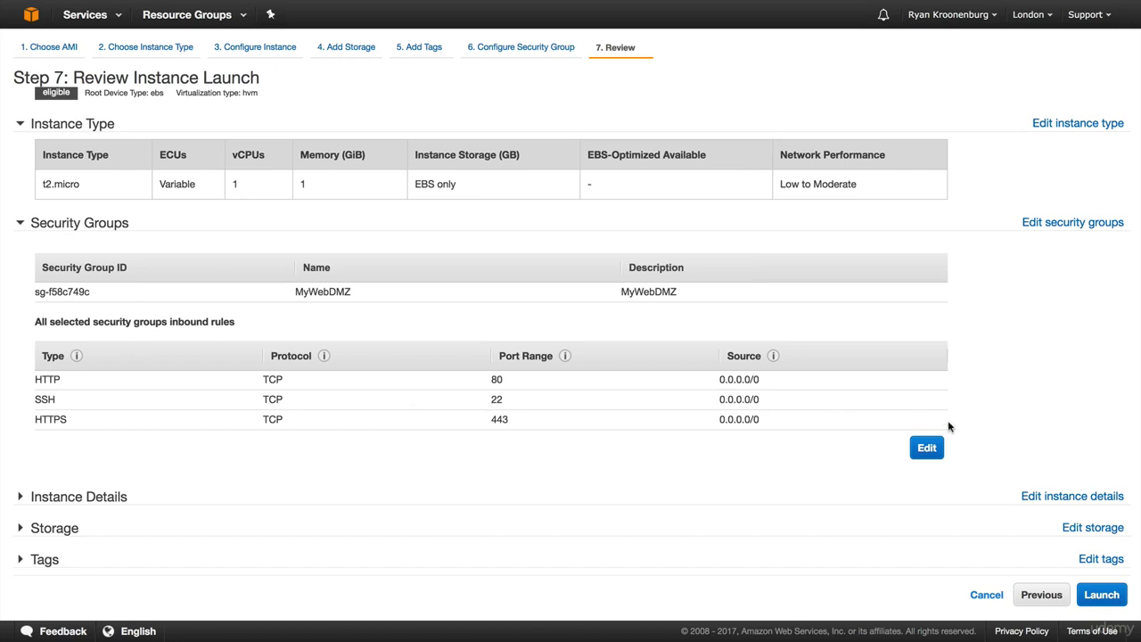
{"action": "scroll", "coordinate": [948, 420], "scroll_direction": "up", "scroll_amount": 4}
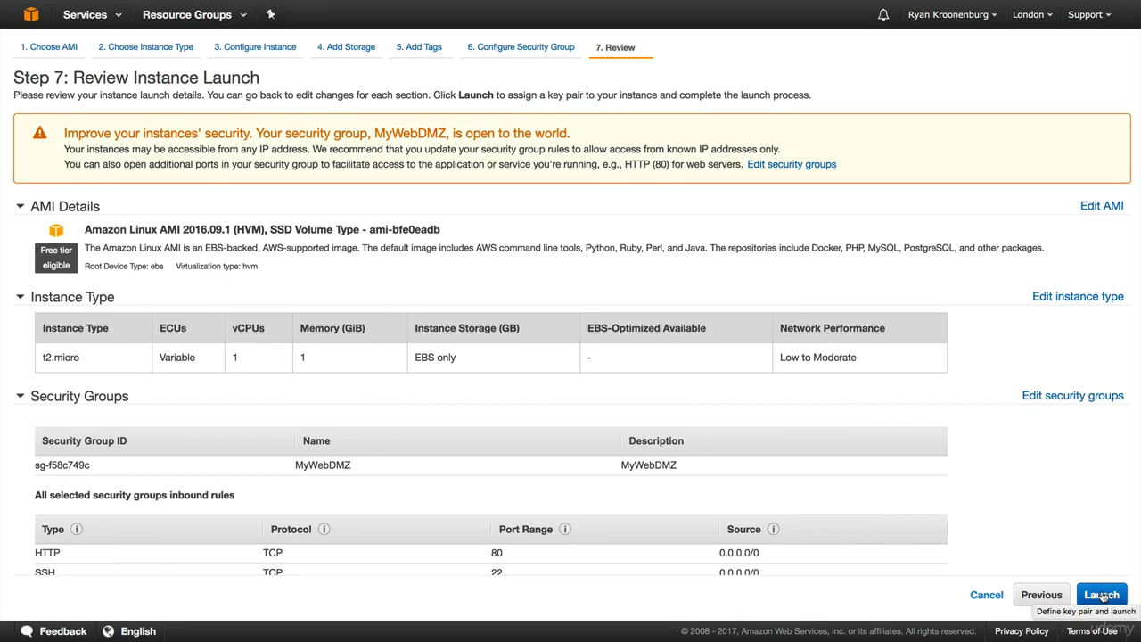
{"action": "left_click", "coordinate": [1101, 595]}
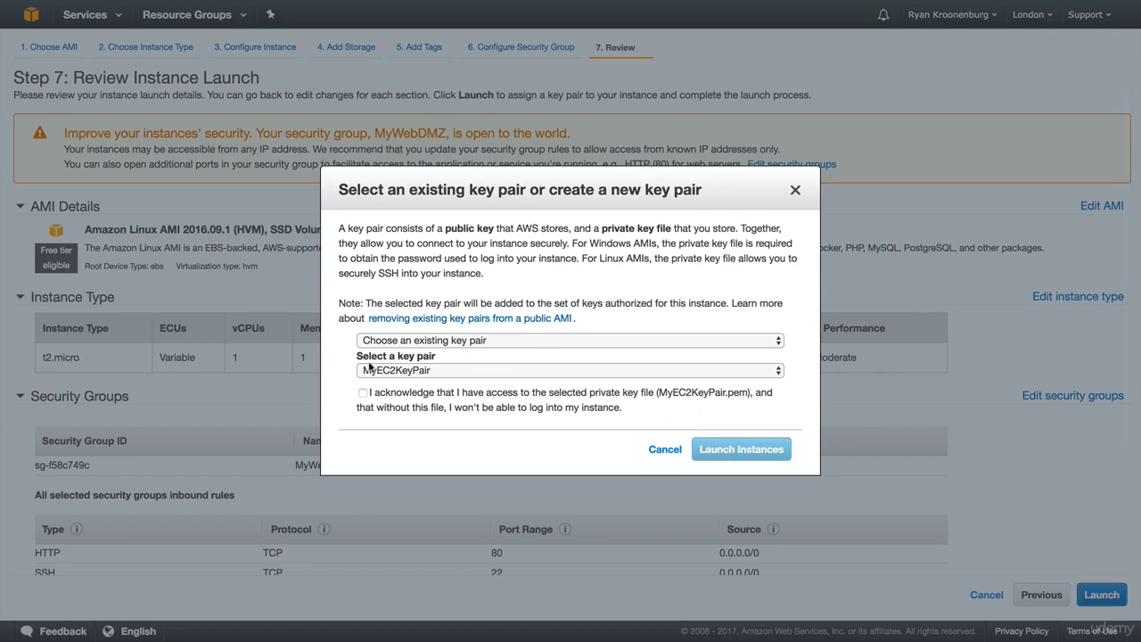
{"action": "left_click", "coordinate": [363, 393]}
{"action": "left_click", "coordinate": [729, 454]}
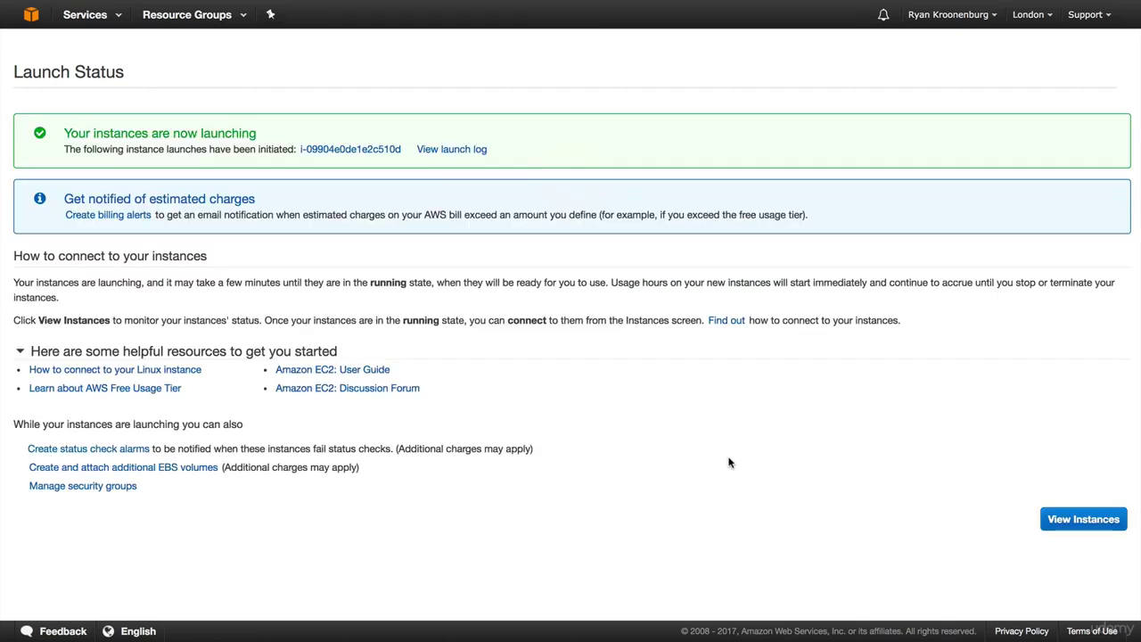
Show the list of instances and copy the public IP address of MyWebServer
{"action": "left_click", "coordinate": [1092, 521]}
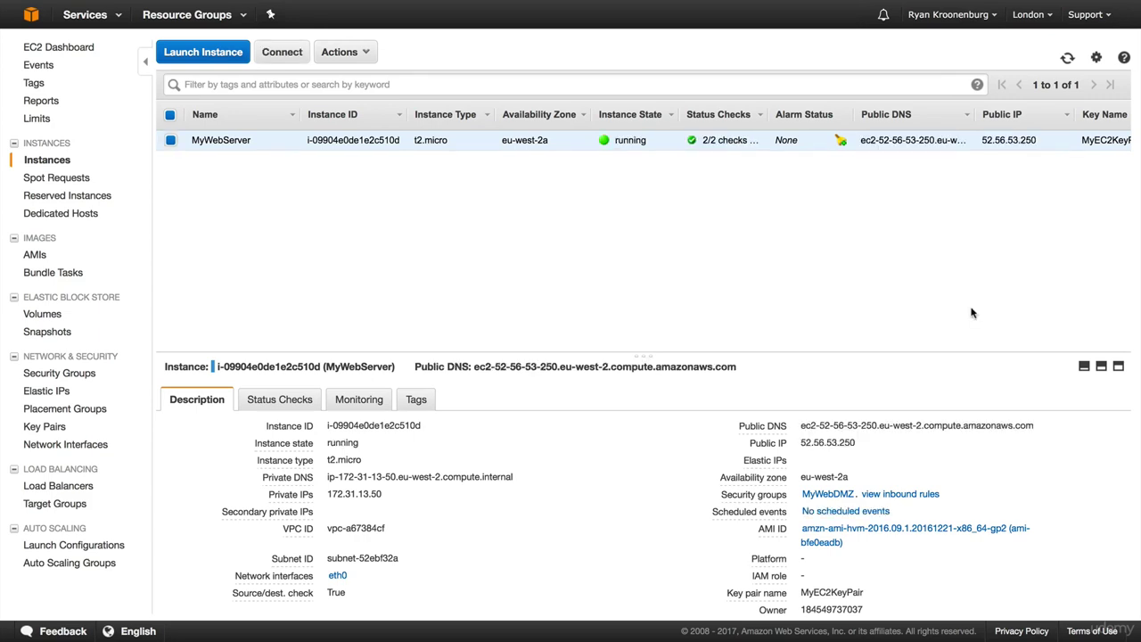
{"action": "left_click_drag", "start_coordinate": [1043, 140], "coordinate": [983, 142]}
{"action": "key", "text": "super+c"}
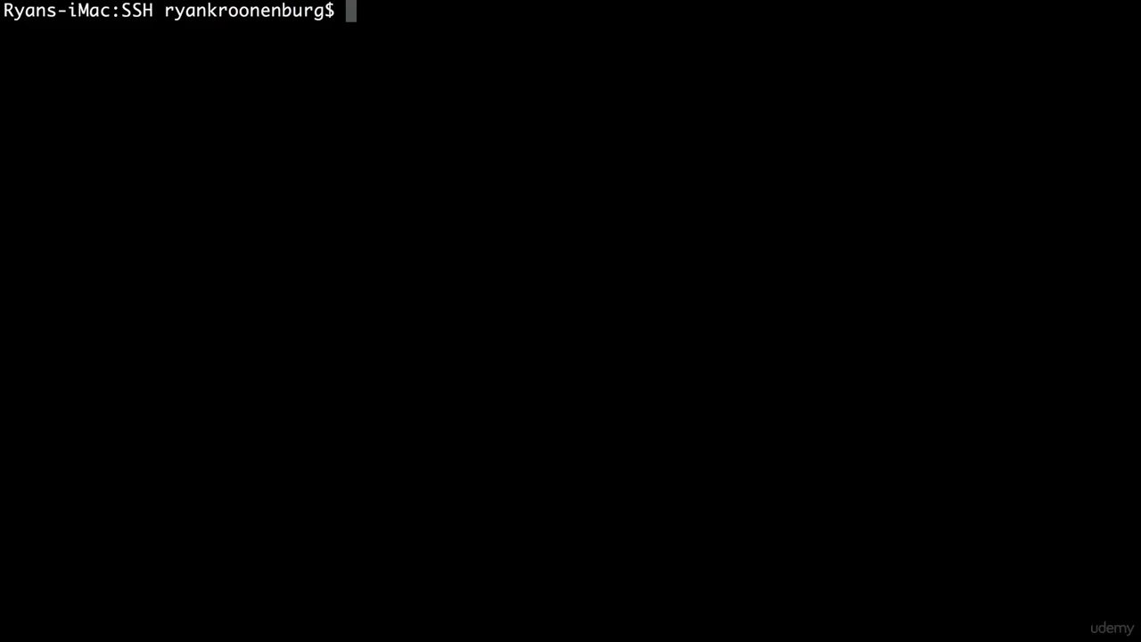
Switch to the terminal and connect over SSH as ec2-user to 52.56.53.250 using the key file MyEC2KeyPair.pem
{"action": "type", "text": "ssh ec2-user@"}
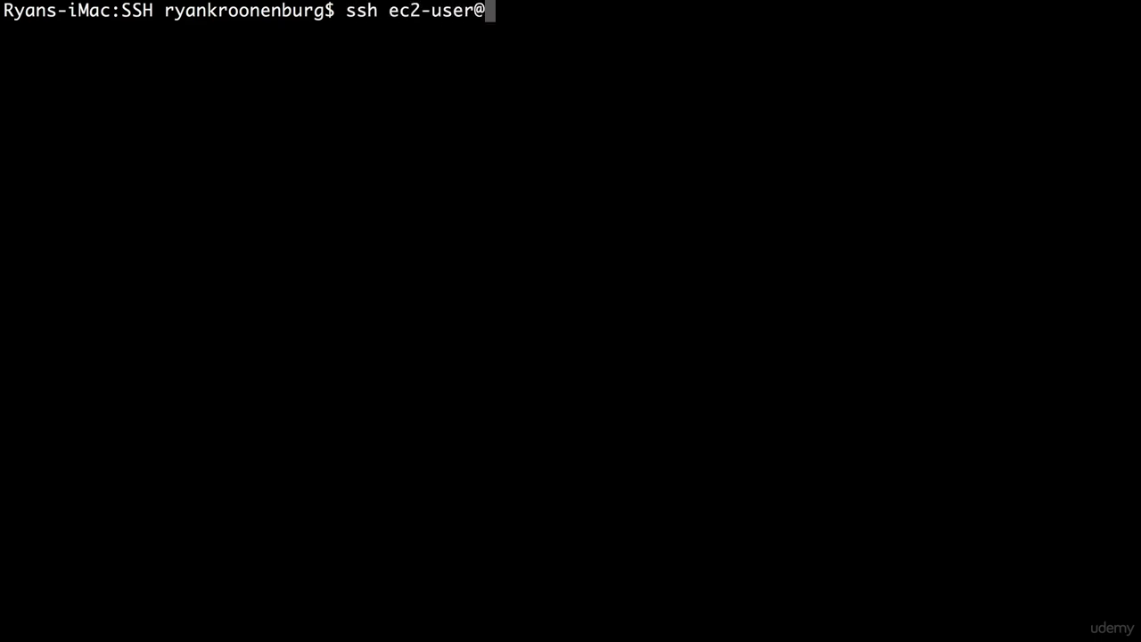
{"action": "key", "text": "super+v"}
{"action": "type", "text": "-"}
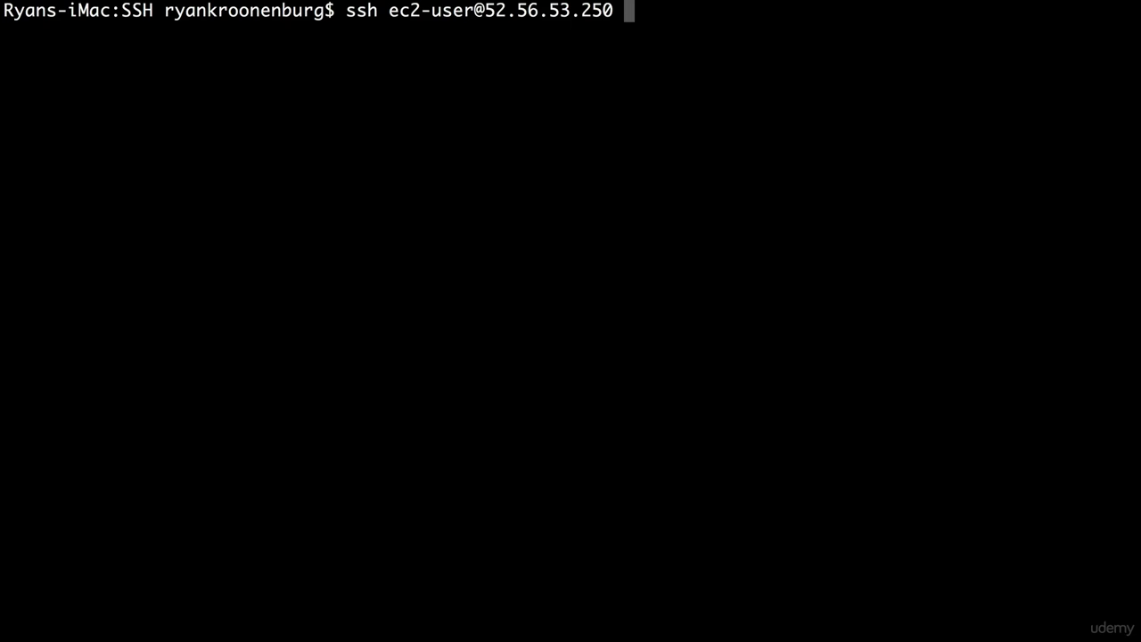
{"action": "type", "text": "i /m"}
{"action": "key", "text": "BackSpace"}
{"action": "key", "text": "BackSpace"}
{"action": "type", "text": "My"}
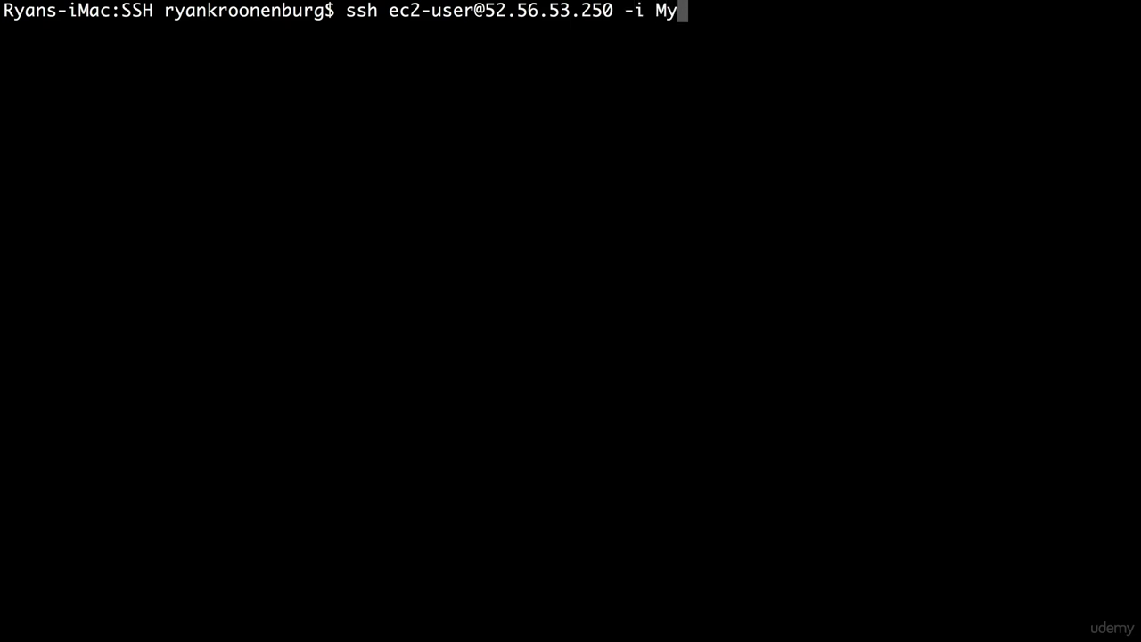
{"action": "key", "text": "Tab"}
{"action": "key", "text": "Return"}
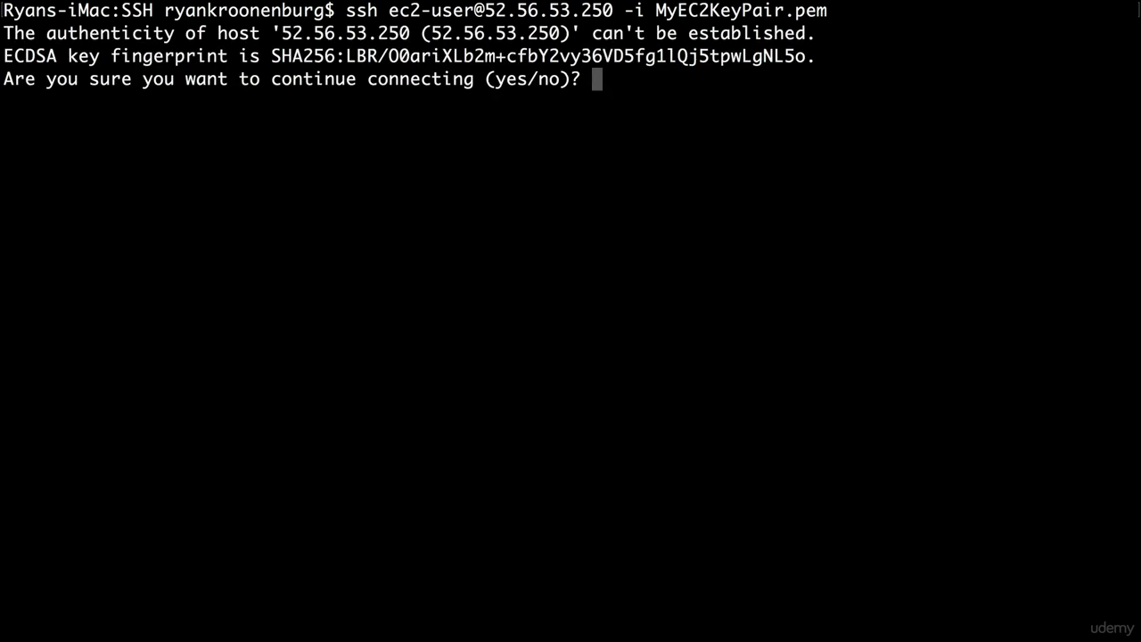
Accept the unknown host's authenticity with "yes" to continue the SSH connection
{"action": "type", "text": "y"}
{"action": "key", "text": "Return"}
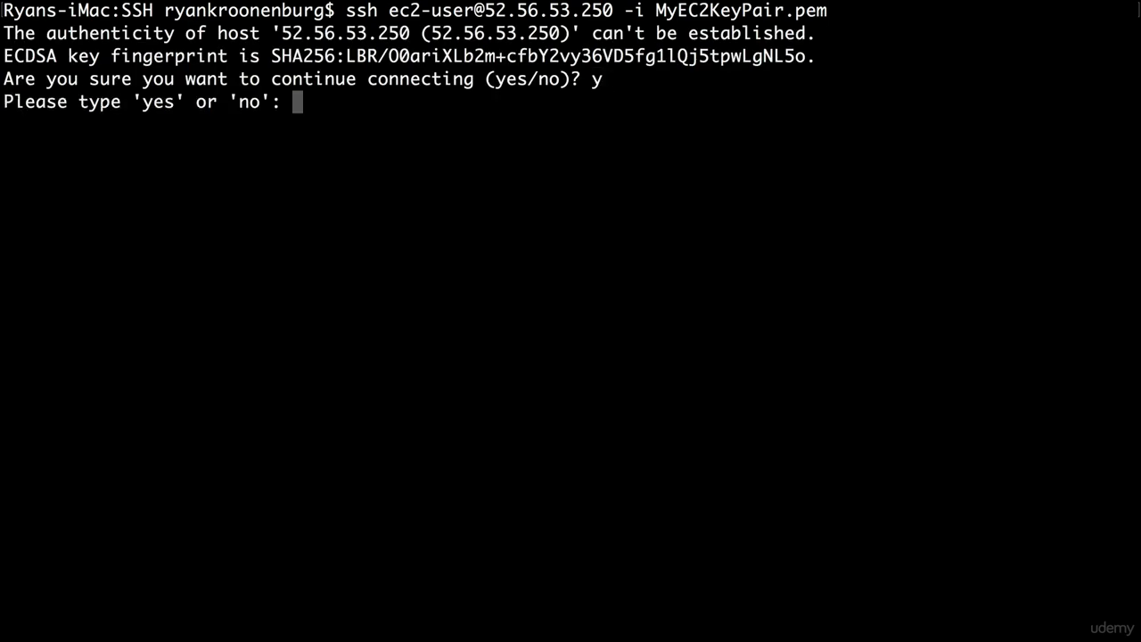
{"action": "type", "text": "yes"}
{"action": "key", "text": "Return"}
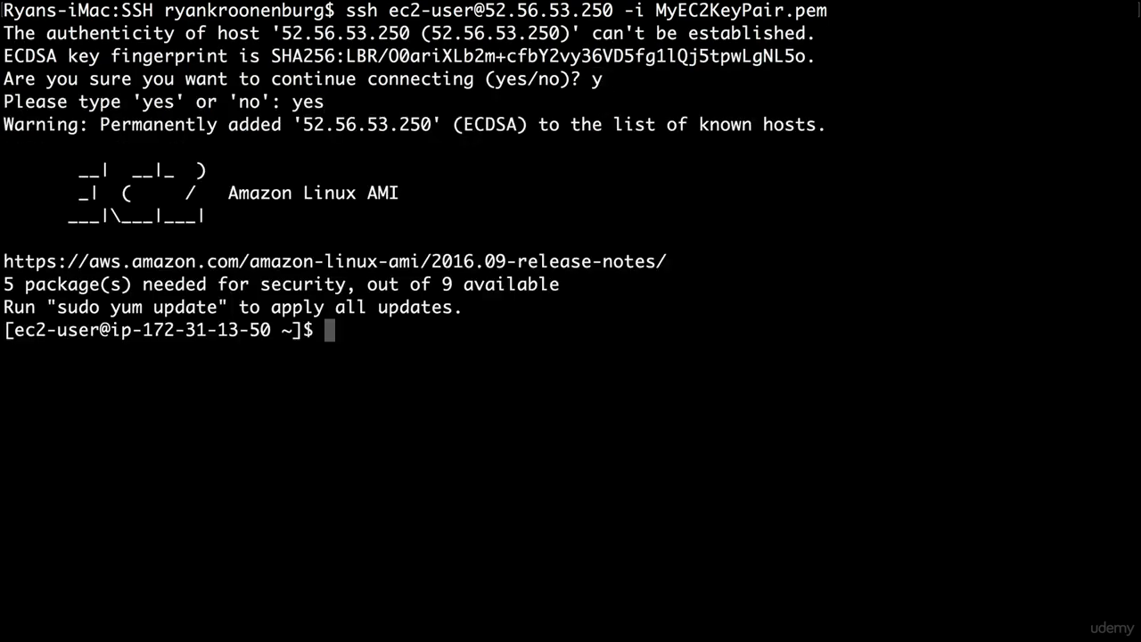
Switch to the root user with "sudo su" and clear the terminal
{"action": "type", "text": "sudo su"}
{"action": "key", "text": "Return"}
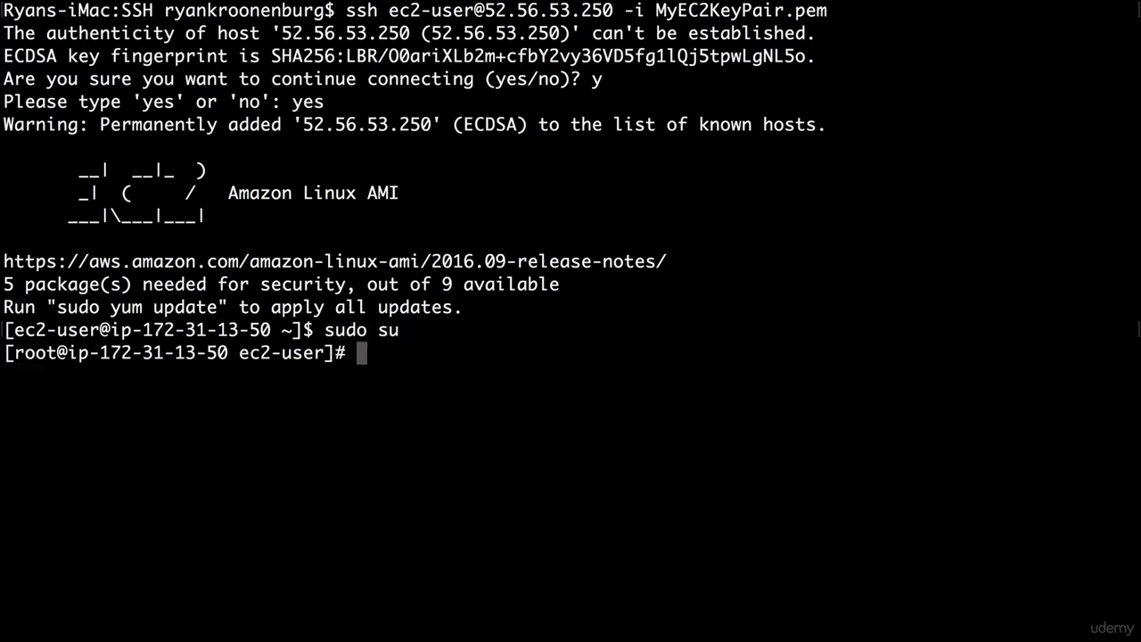
{"action": "type", "text": "clear"}
{"action": "key", "text": "Return"}
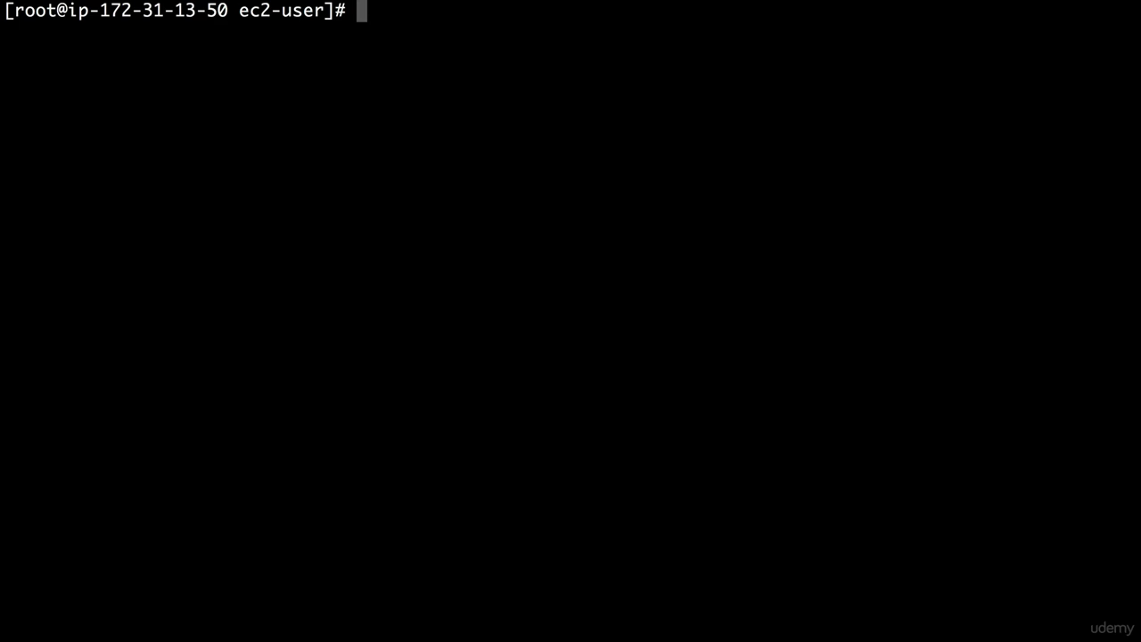
Update all installed packages with "yum update -y" and clear the terminal
{"action": "type", "text": "yum upda"}
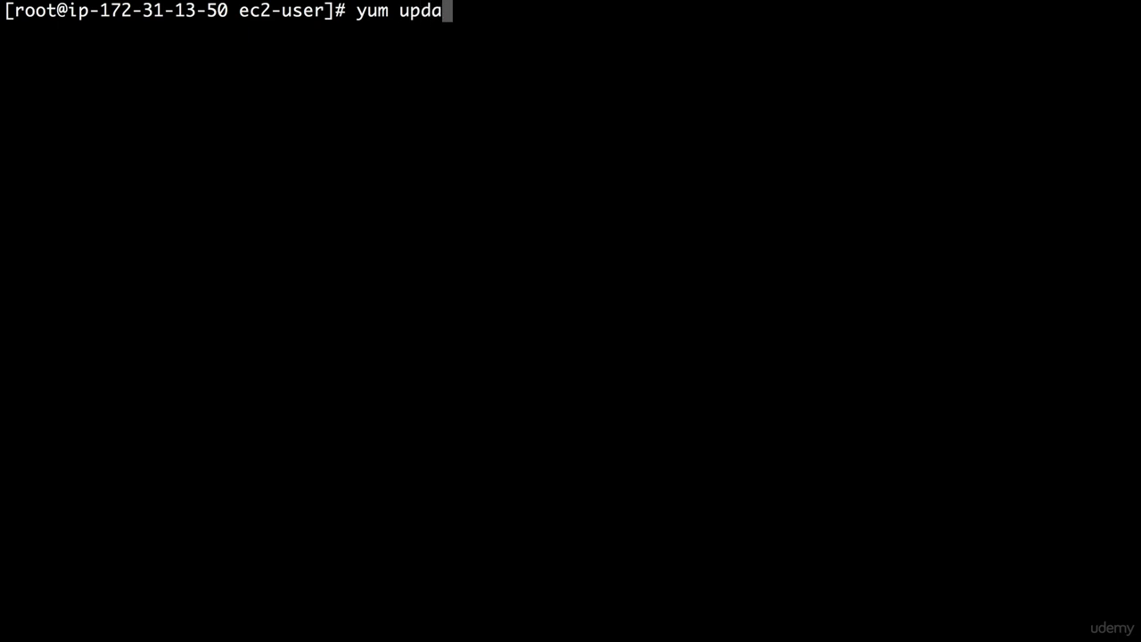
{"action": "type", "text": "te -y"}
{"action": "key", "text": "Return"}
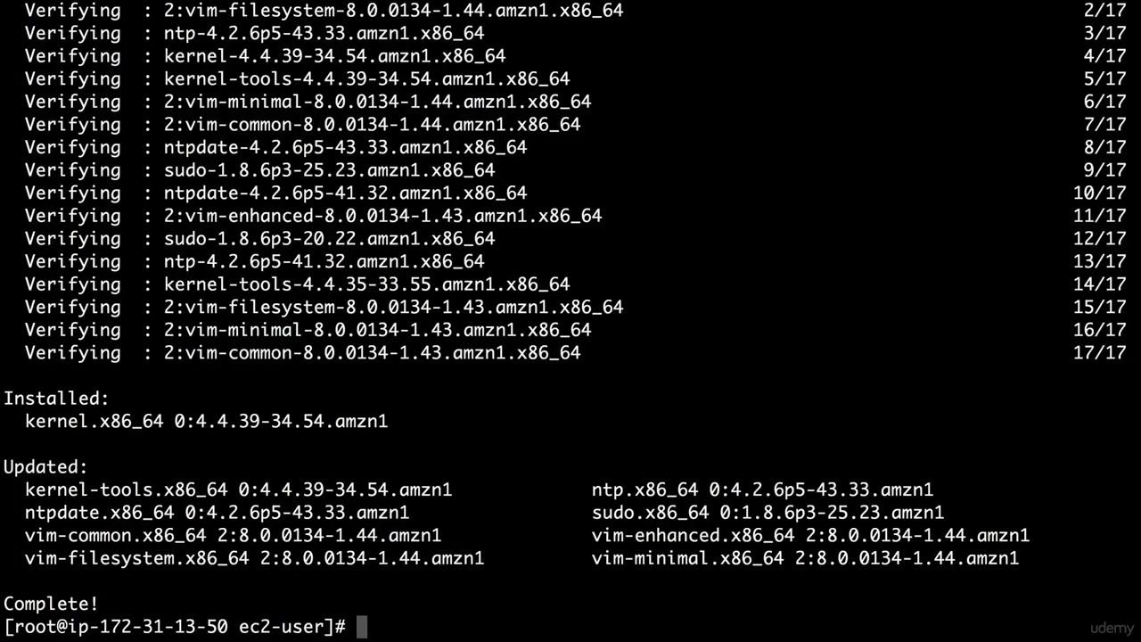
{"action": "type", "text": "clear"}
{"action": "key", "text": "Return"}
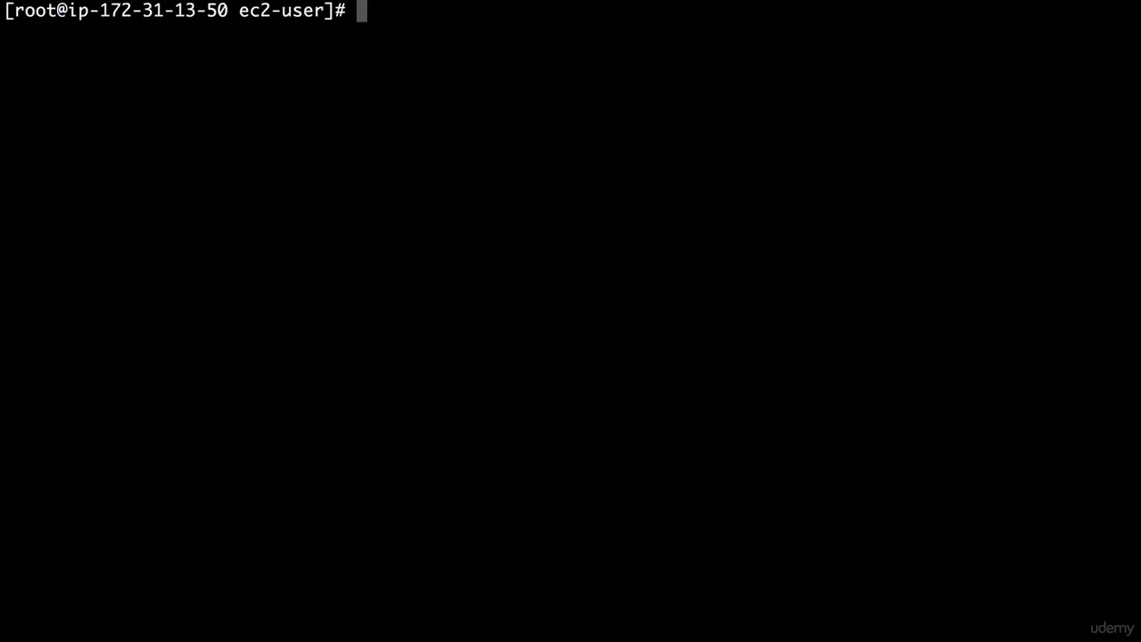
Install the Apache web server with "yum install httpd -y" and clear the terminal
{"action": "type", "text": "m install httpd -y"}
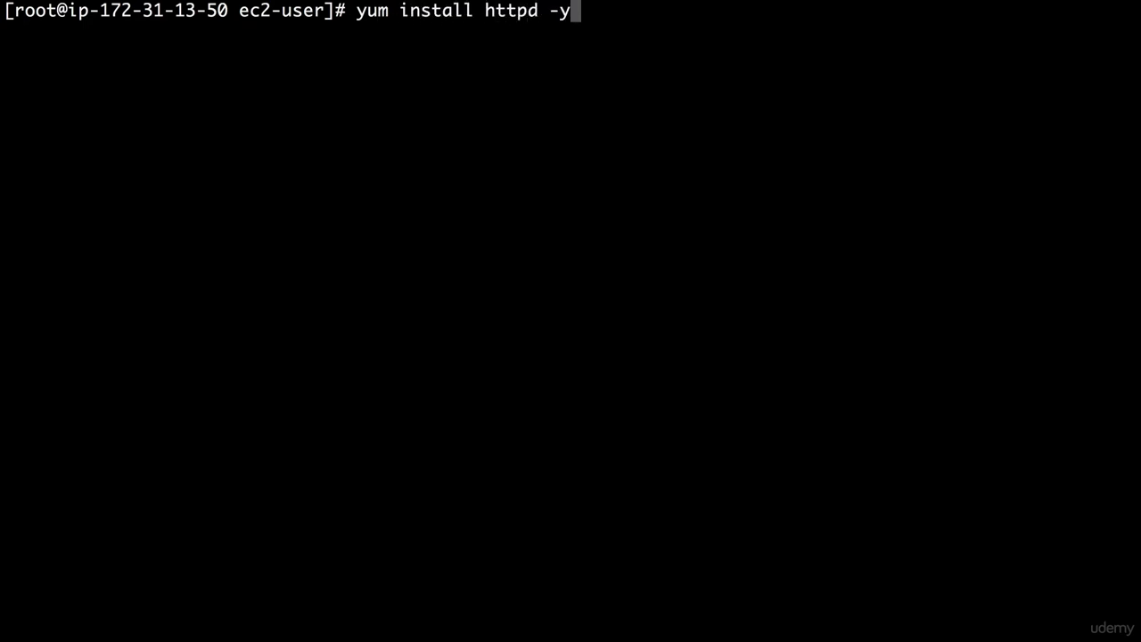
{"action": "key", "text": "Return"}
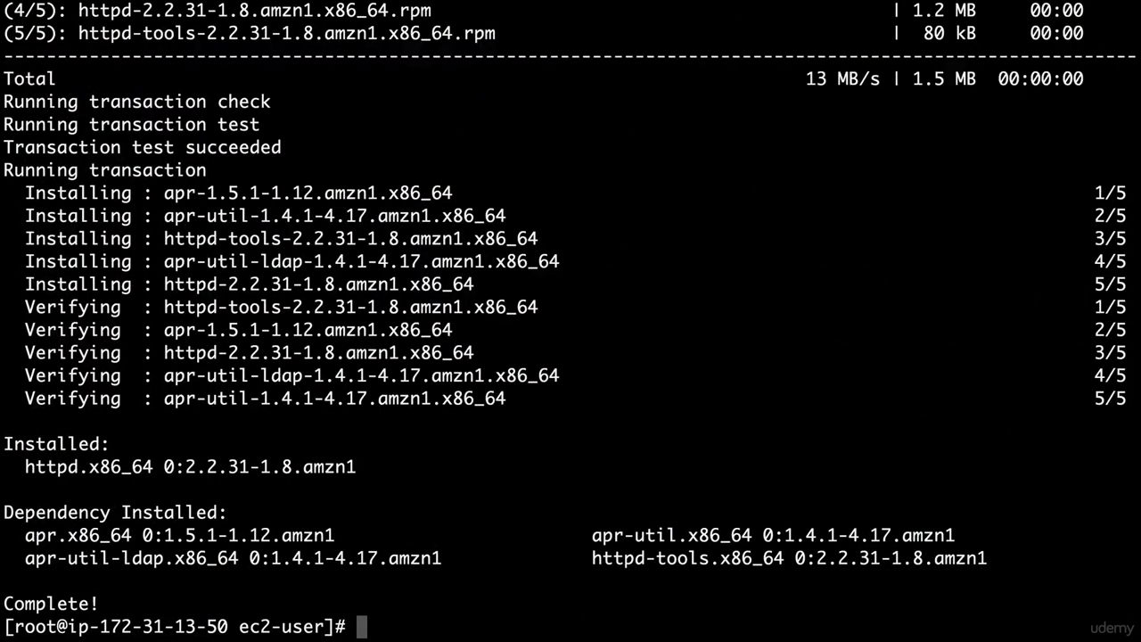
{"action": "key", "text": "ctrl+l"}
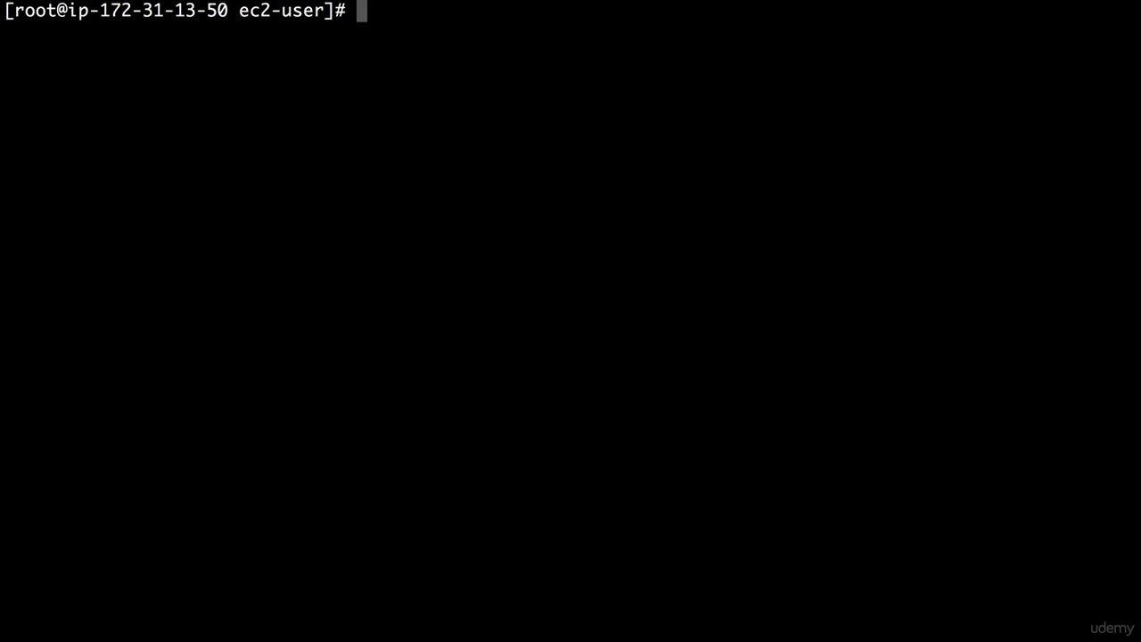
Start the Apache web server with "service httpd start"
{"action": "type", "text": "service httpd start"}
{"action": "key", "text": "Return"}
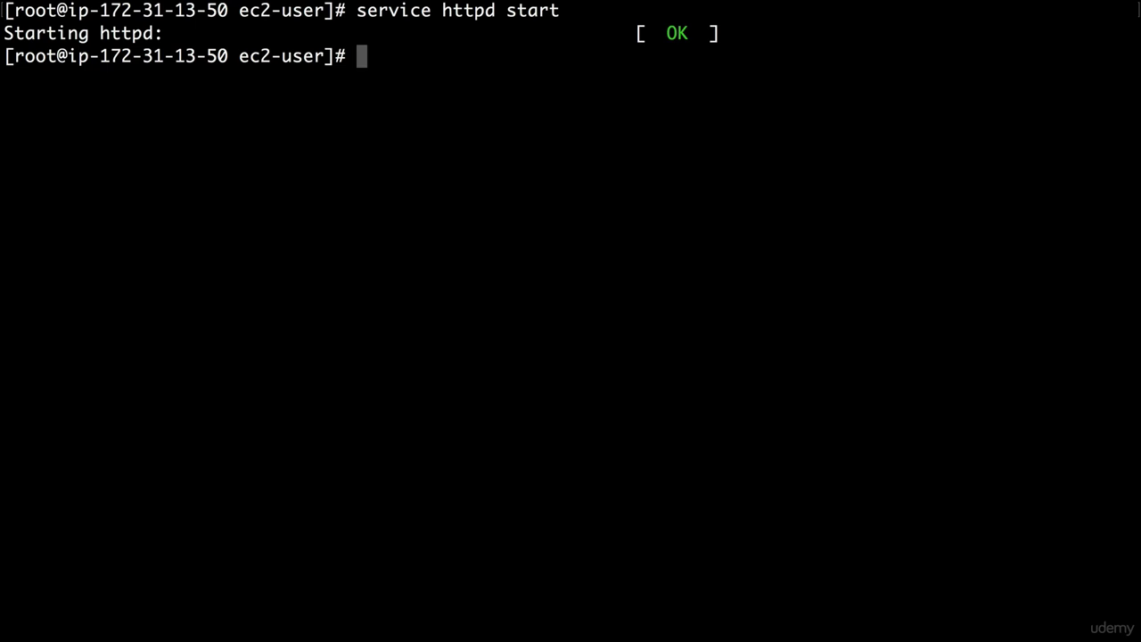
Set Apache to start automatically at boot with "chkconfig httpd on" and clear the terminal
{"action": "type", "text": "chkc"}
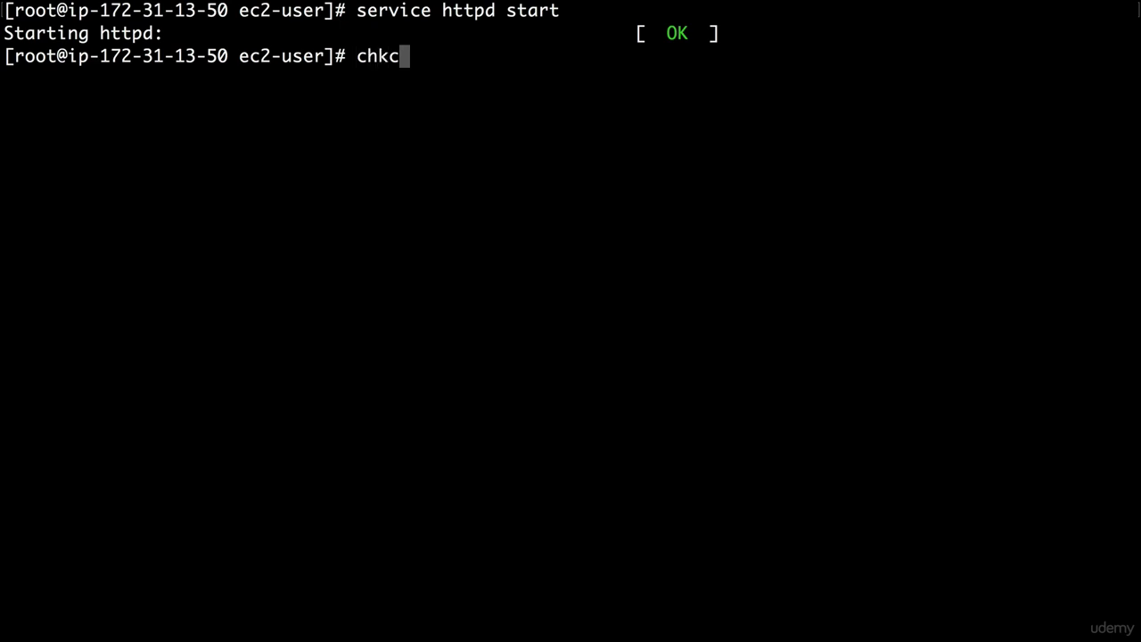
{"action": "type", "text": "onfig httpd on"}
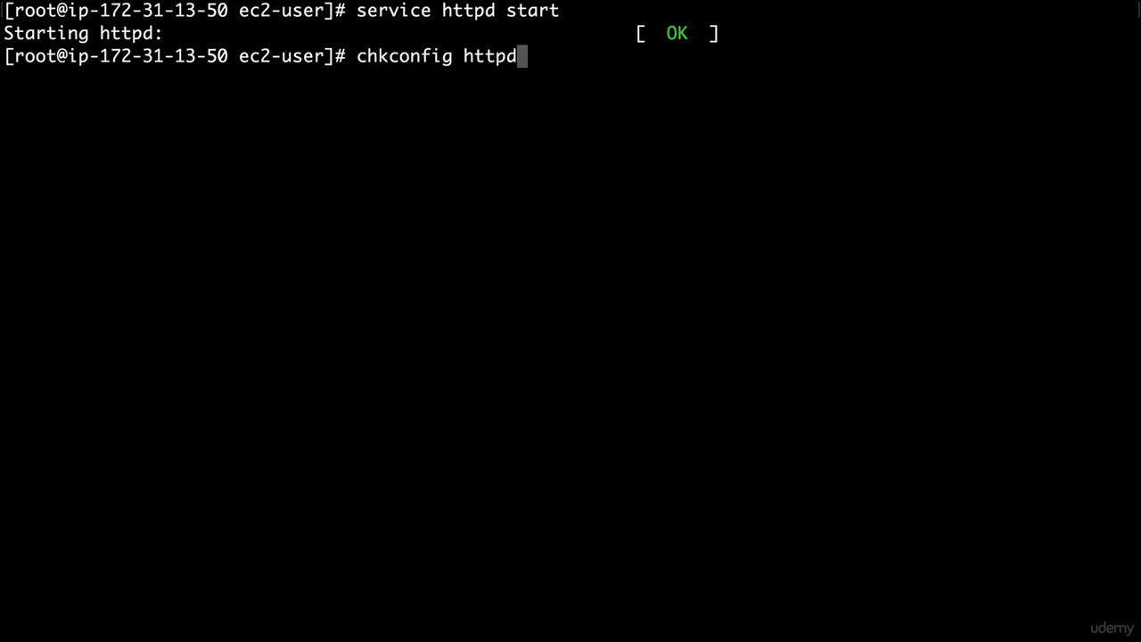
{"action": "key", "text": "Return"}
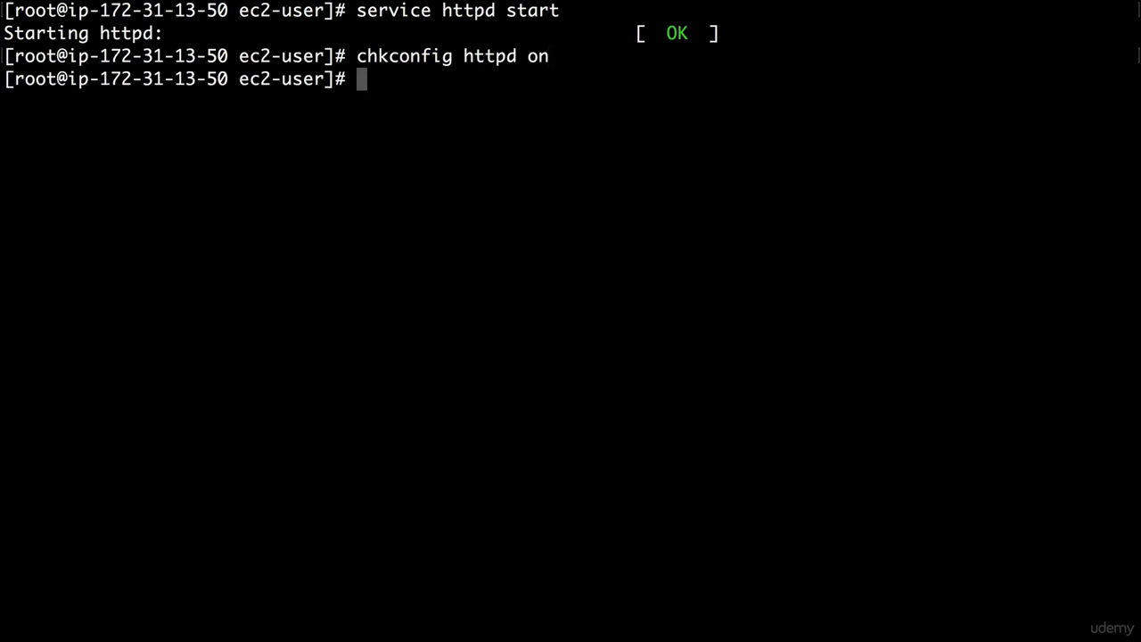
{"action": "type", "text": "clear"}
{"action": "key", "text": "Return"}
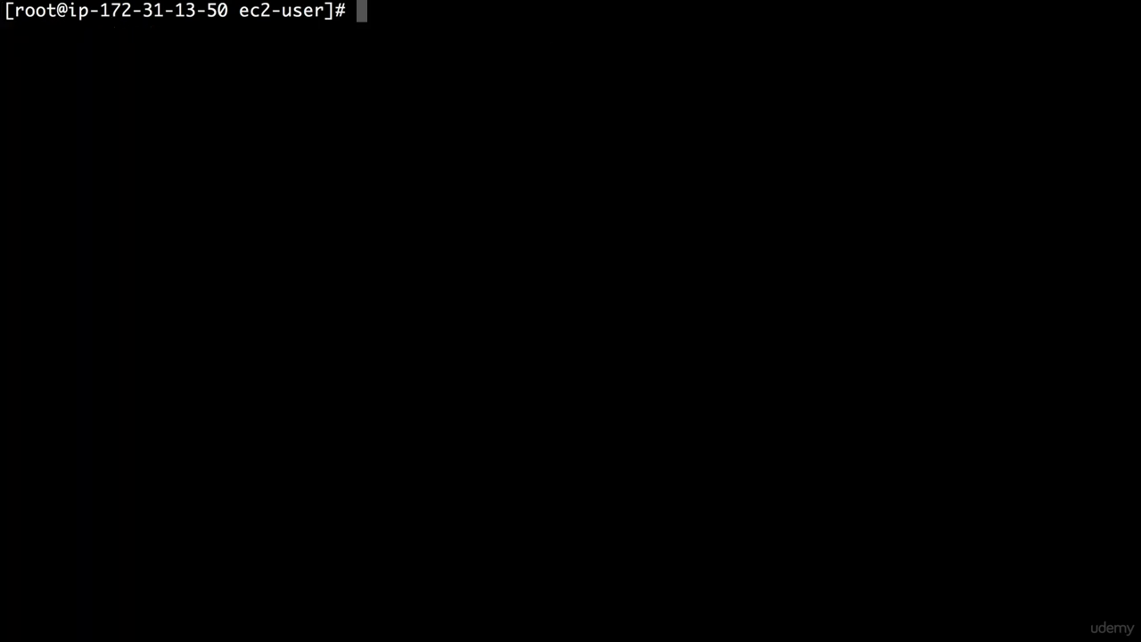
Change to the web root directory /var/www/html and list its contents
{"action": "type", "text": "cd /v"}
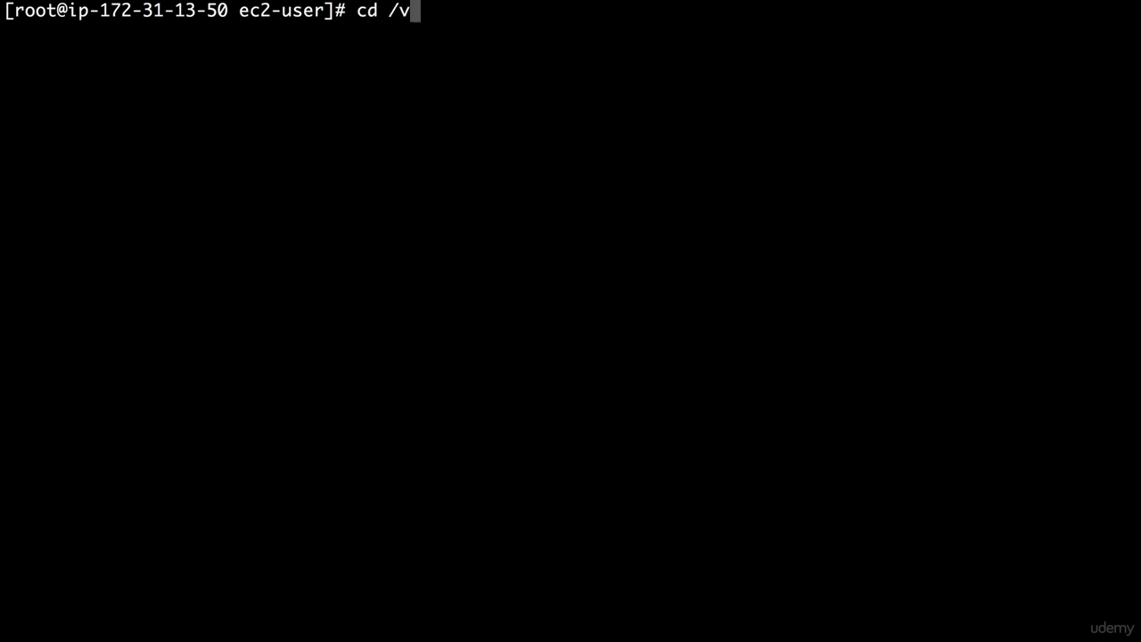
{"action": "type", "text": "ar/www/html"}
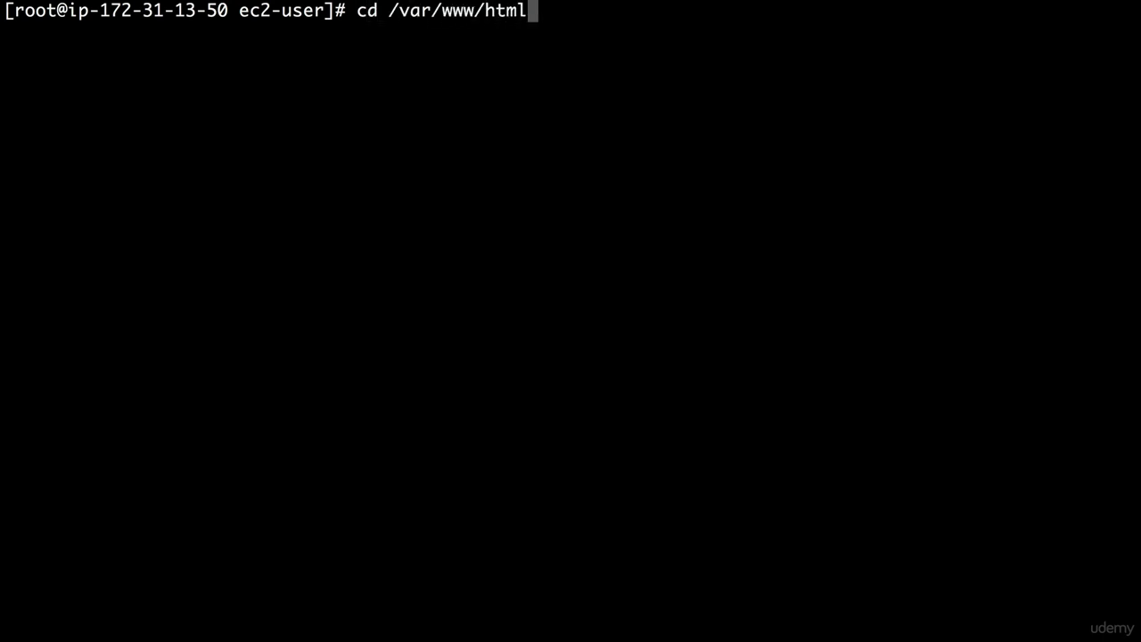
{"action": "key", "text": "Return"}
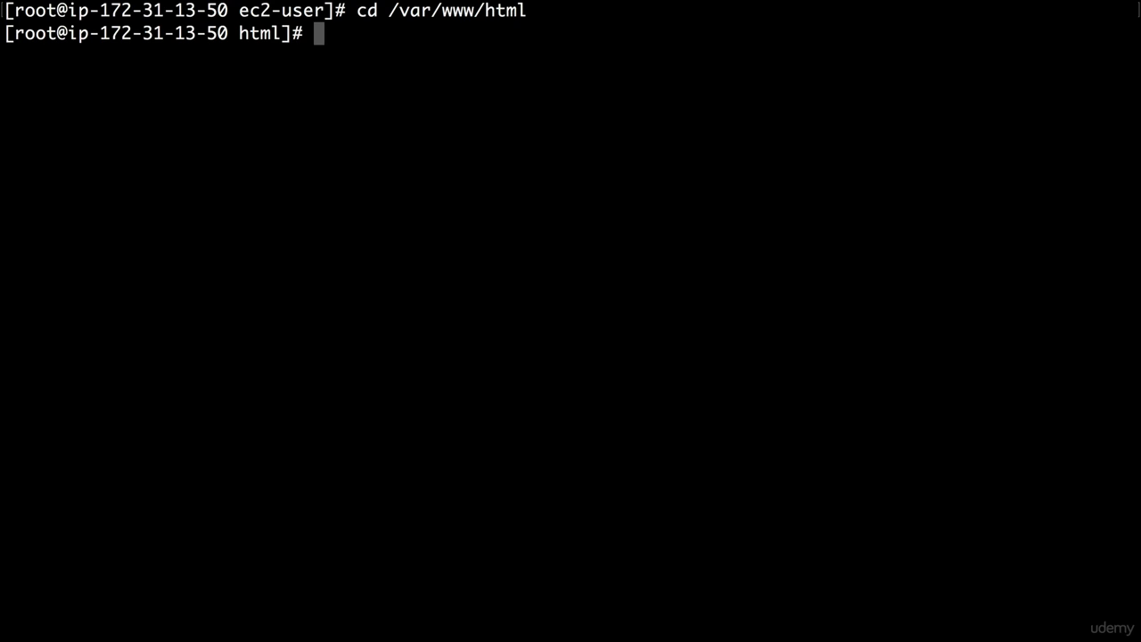
{"action": "type", "text": "ls"}
{"action": "key", "text": "Return"}
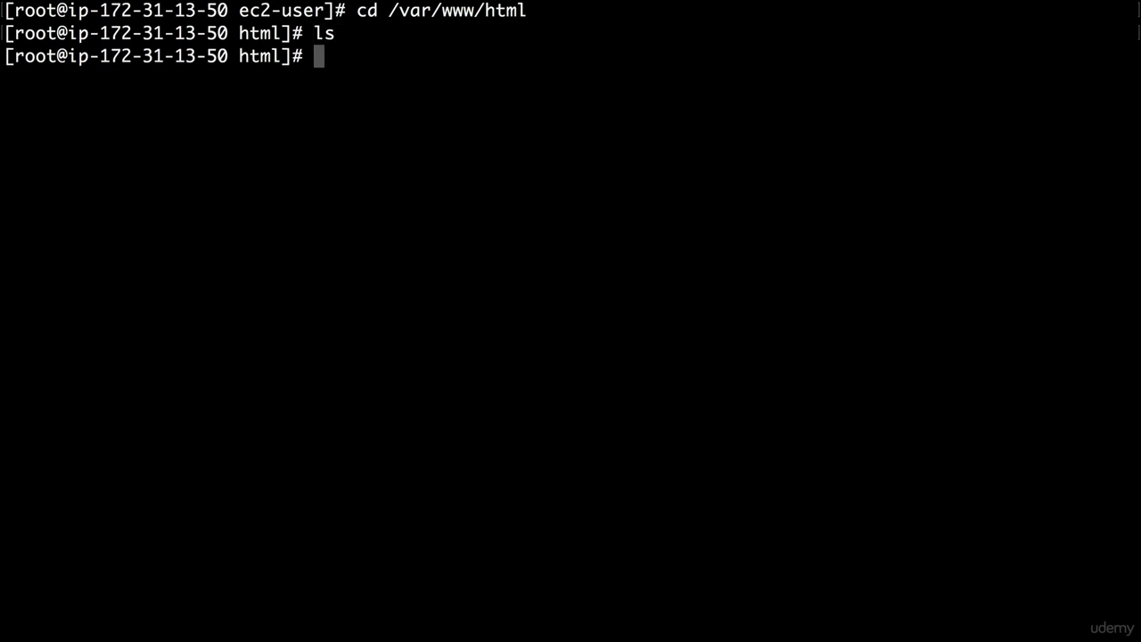
Create a new file index.html in the web root with the nano editor
{"action": "type", "text": "nano inde"}
{"action": "type", "text": "x"}
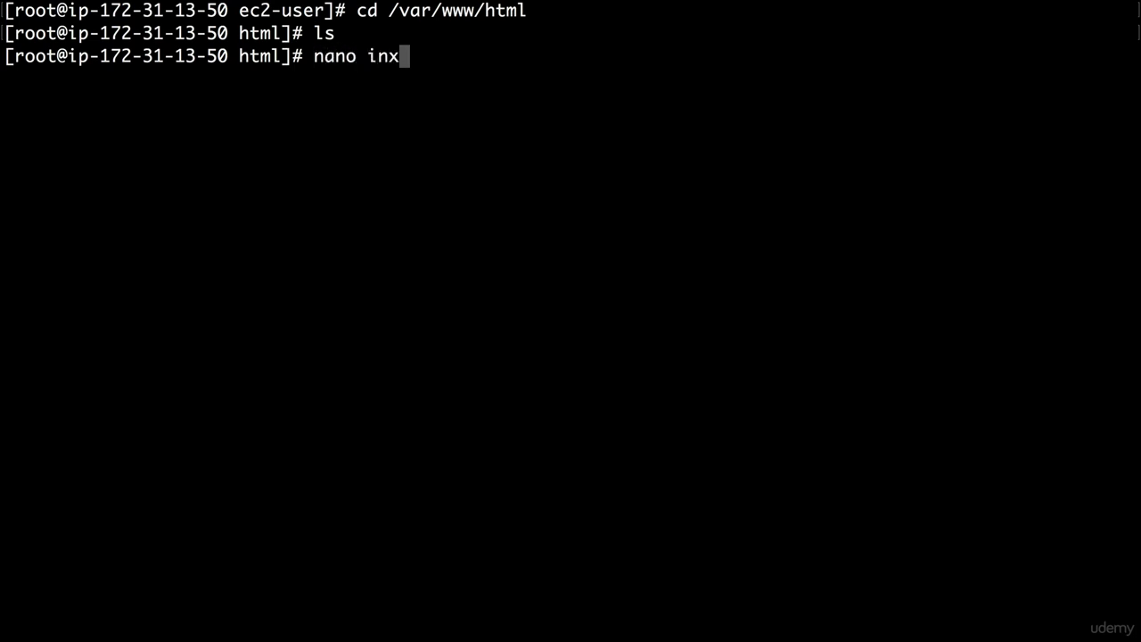
{"action": "key", "text": "BackSpace"}
{"action": "type", "text": "dex.html"}
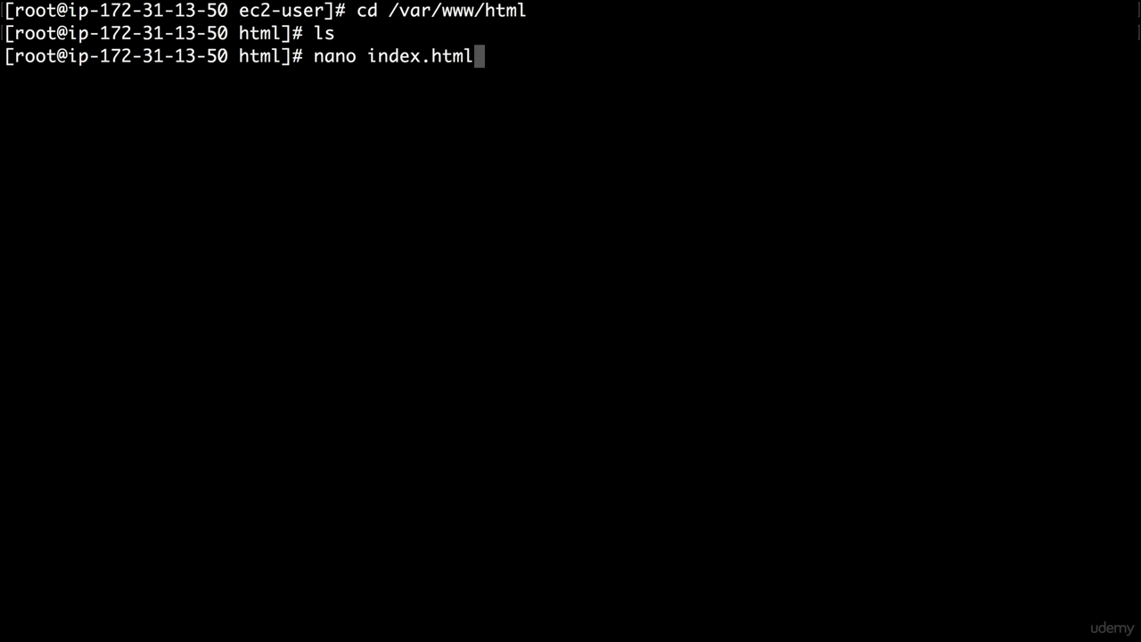
{"action": "key", "text": "Return"}
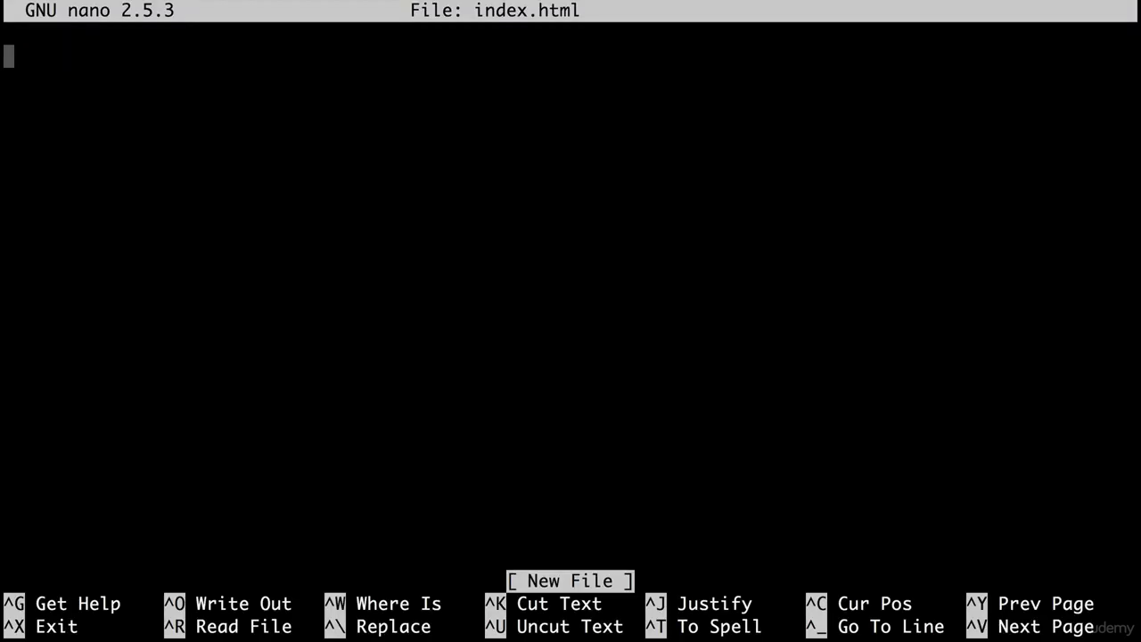
Write "<html><h1>Hello Cloud Gurus!</h1></html>" as the content of index.html
{"action": "type", "text": "<html>"}
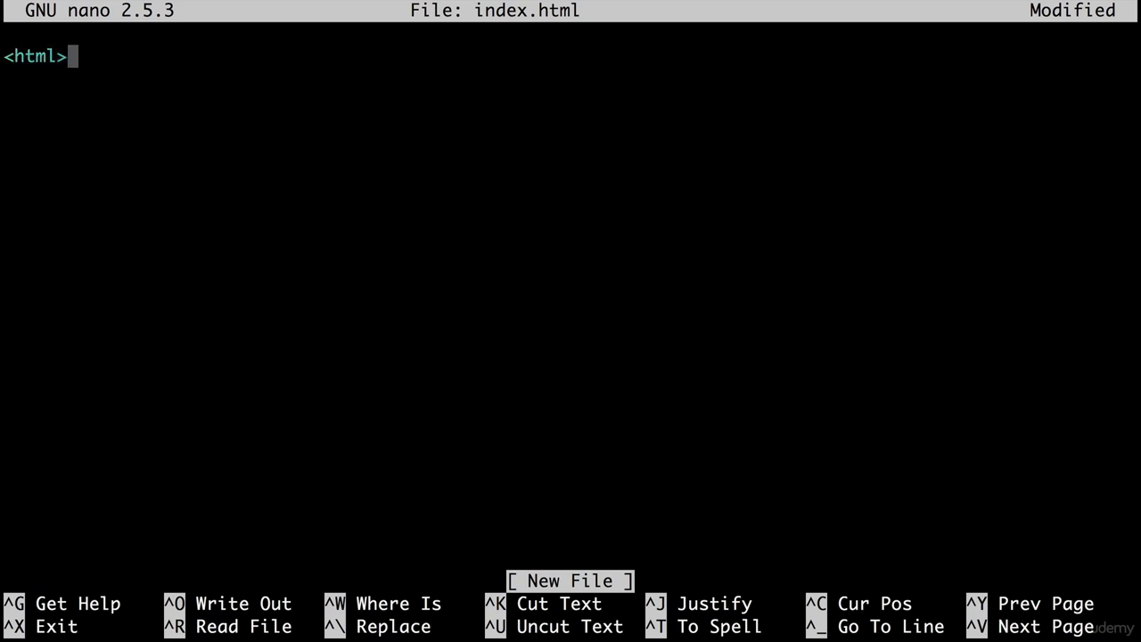
{"action": "type", "text": "<h1>"}
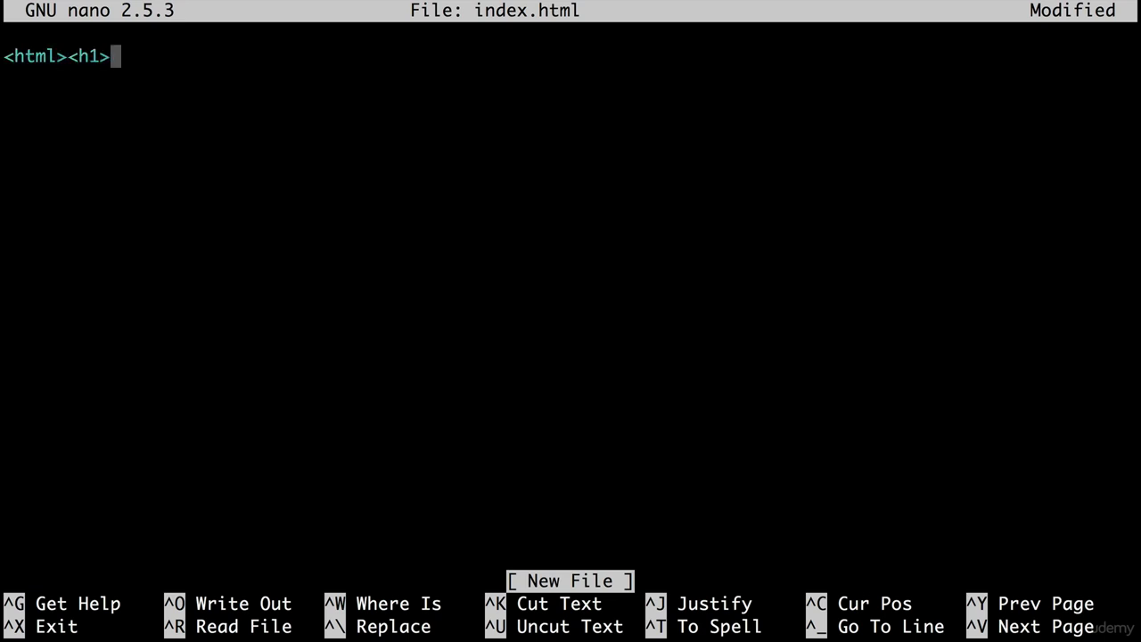
{"action": "type", "text": "Hello Cl"}
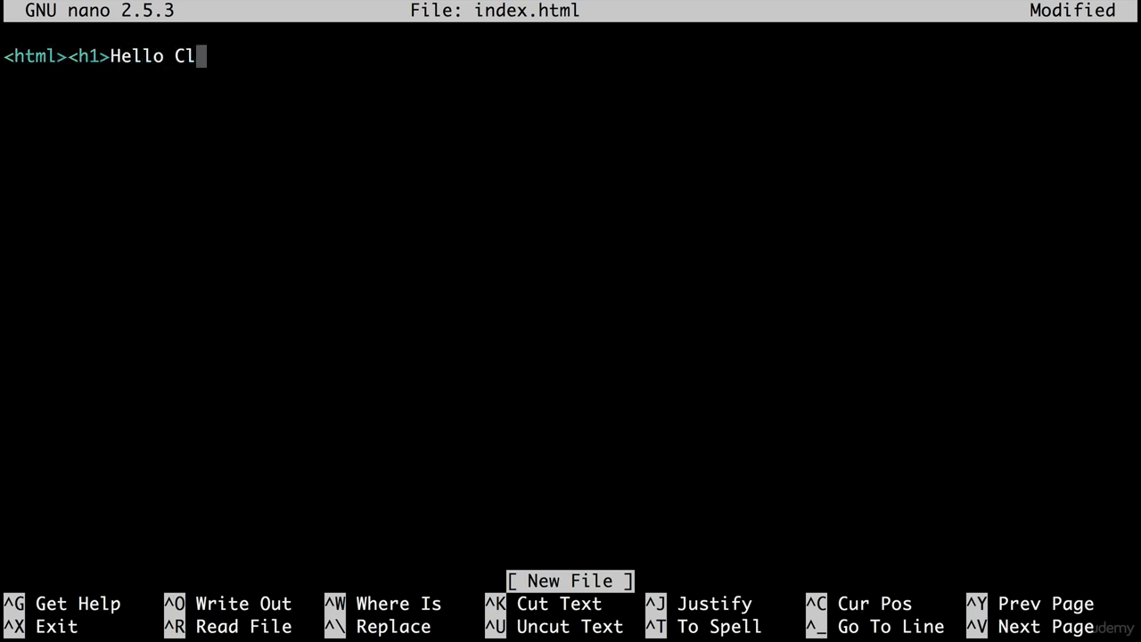
{"action": "type", "text": "oud Gurus!"}
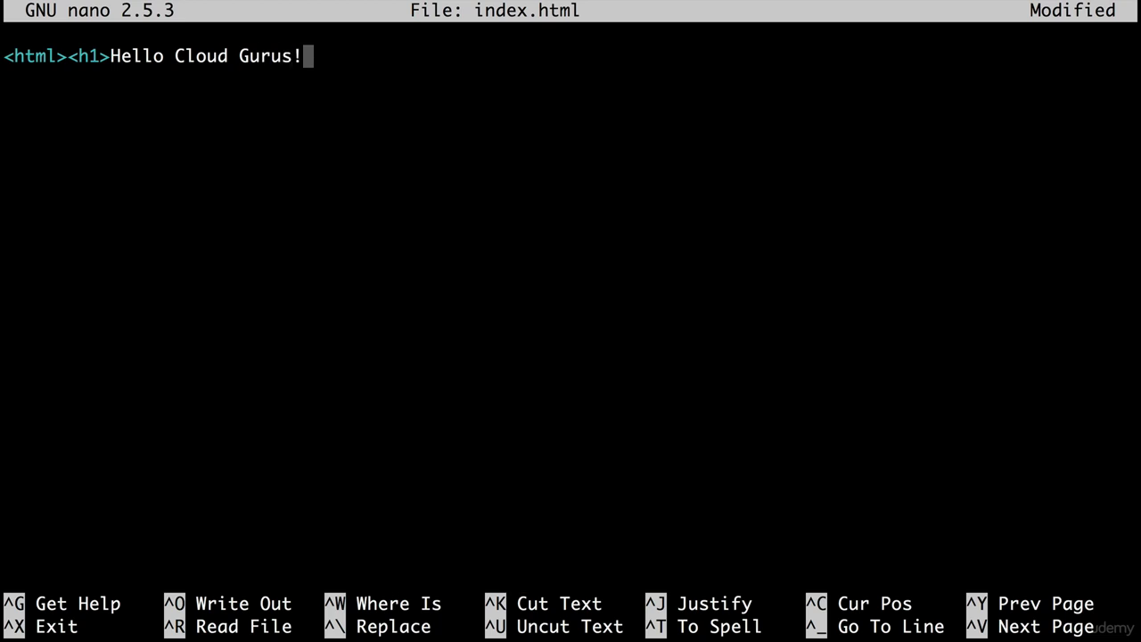
{"action": "type", "text": "</h1>M"}
{"action": "key", "text": "BackSpace"}
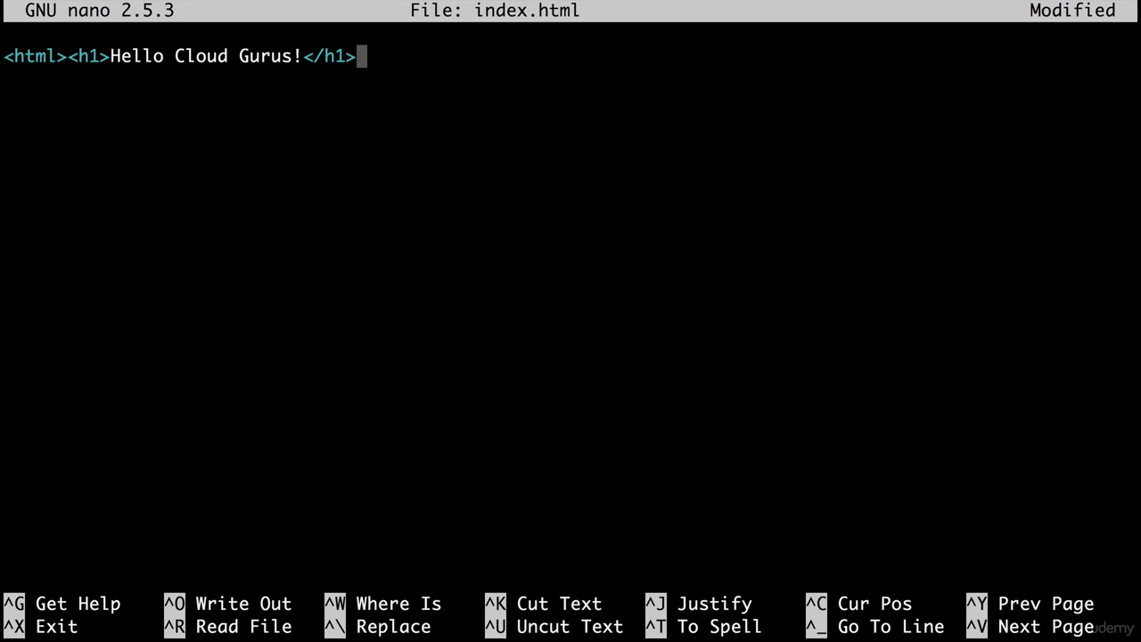
{"action": "type", "text": "</html<"}
{"action": "key", "text": "BackSpace"}
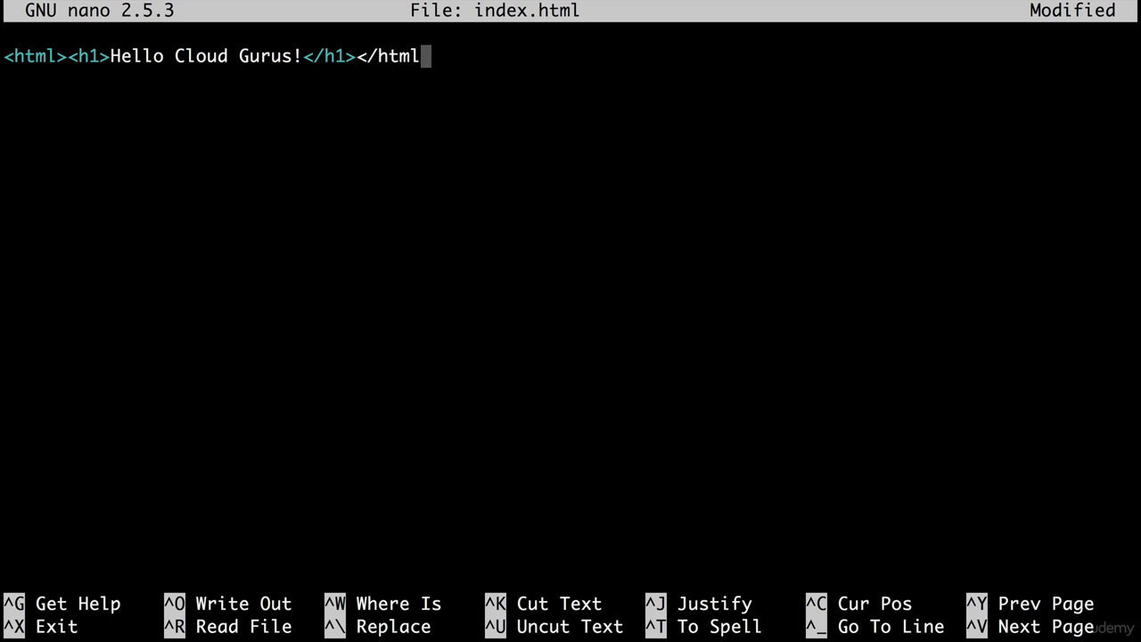
{"action": "type", "text": ">"}
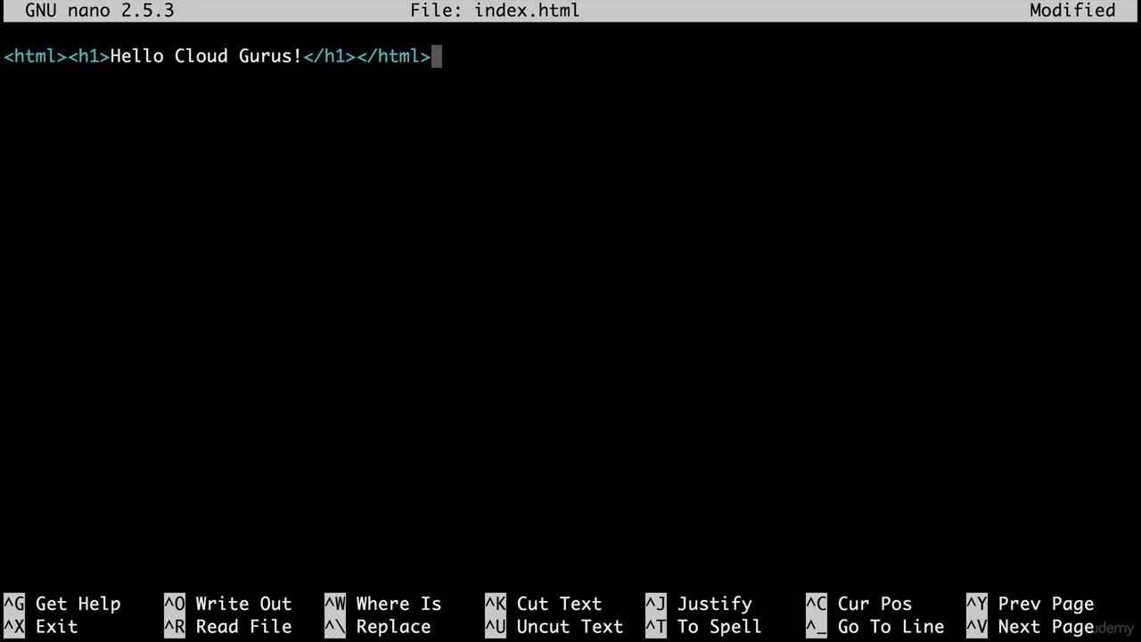
Save index.html, exit the editor and list the files in the web root
{"action": "key", "text": "ctrl+x"}
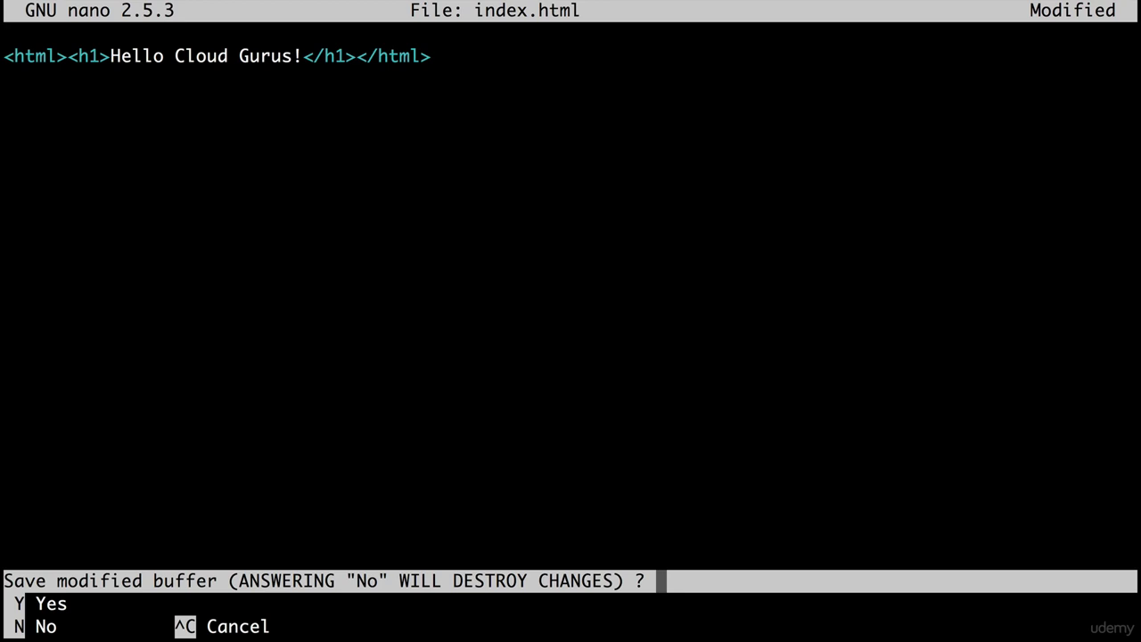
{"action": "key", "text": "y"}
{"action": "key", "text": "Return"}
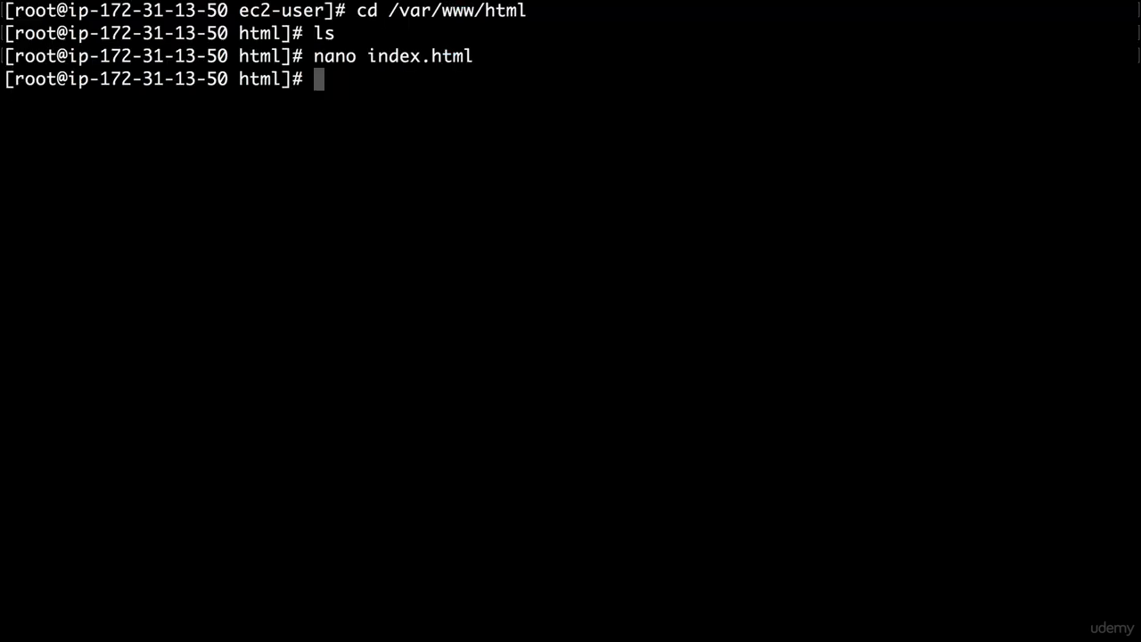
{"action": "type", "text": "ls"}
{"action": "key", "text": "Return"}
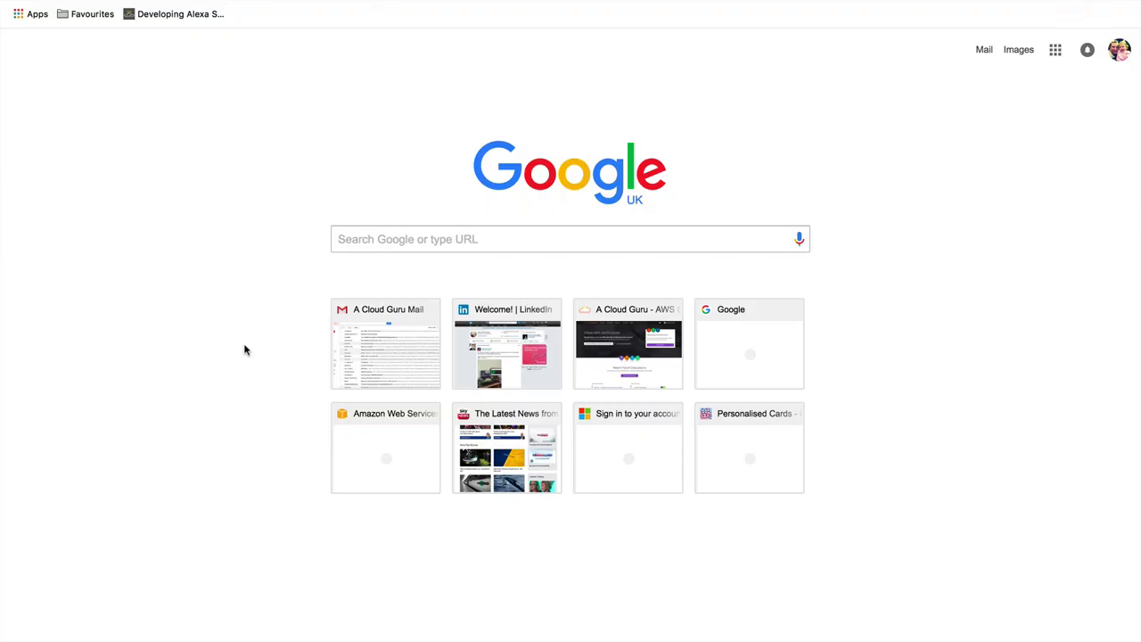
Switch to Chrome and load the web server's page at its public IP 52.56.53.250 in the new tab
{"action": "mouse_move", "coordinate": [206, 7]}
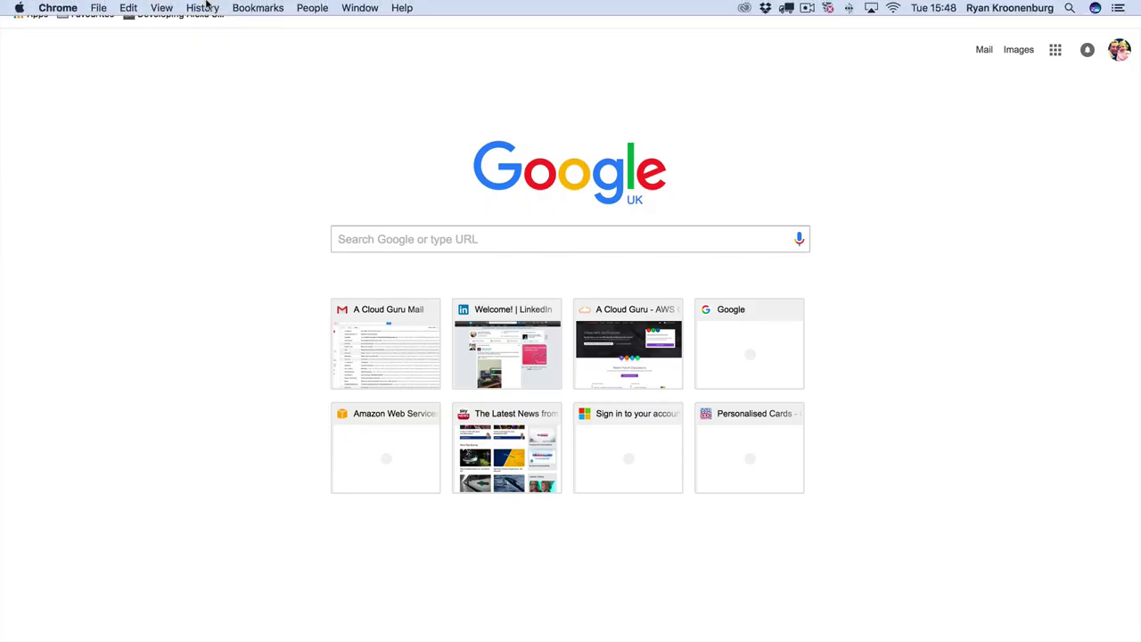
{"action": "left_click", "coordinate": [231, 55]}
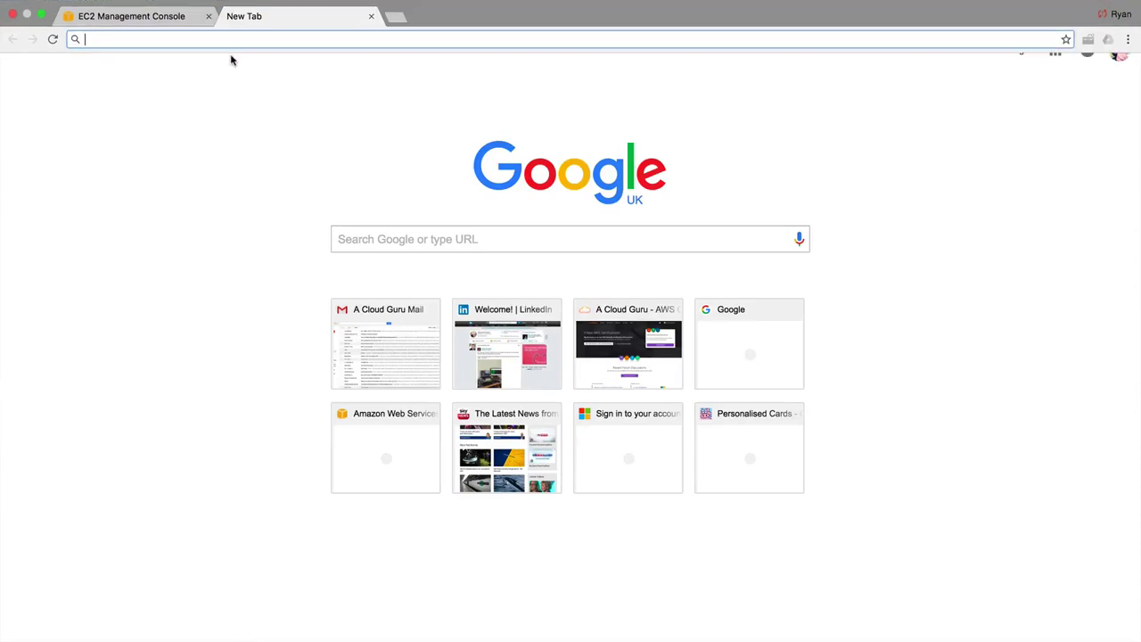
{"action": "key", "text": "super+v"}
{"action": "key", "text": "Return"}
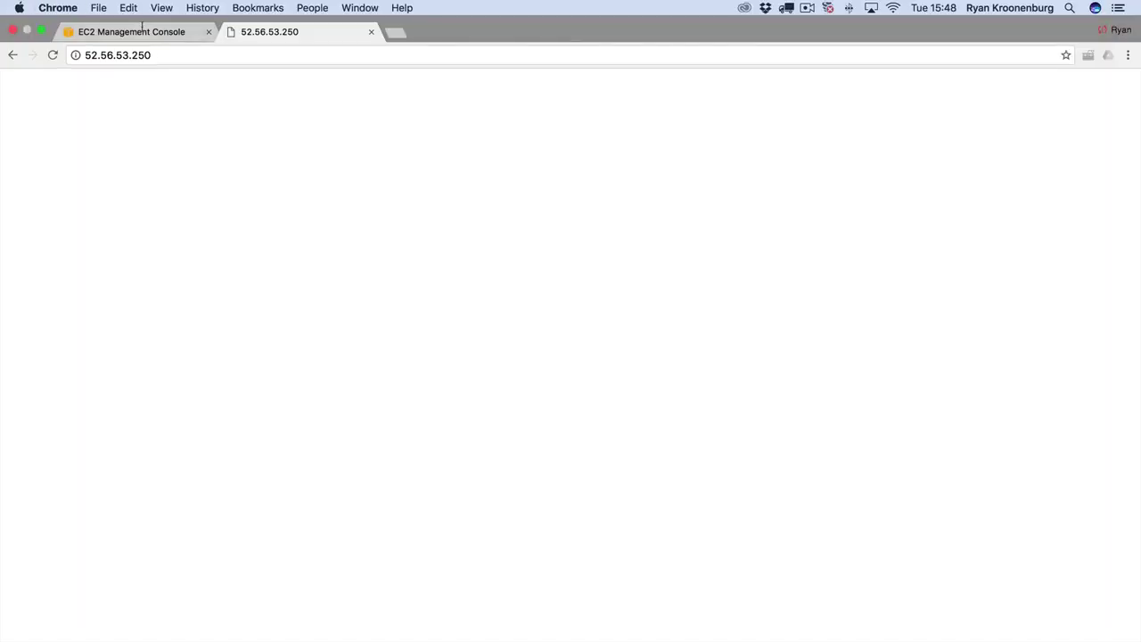
Return to the EC2 Management Console and select the MyWebDMZ security group
{"action": "left_click", "coordinate": [144, 34]}
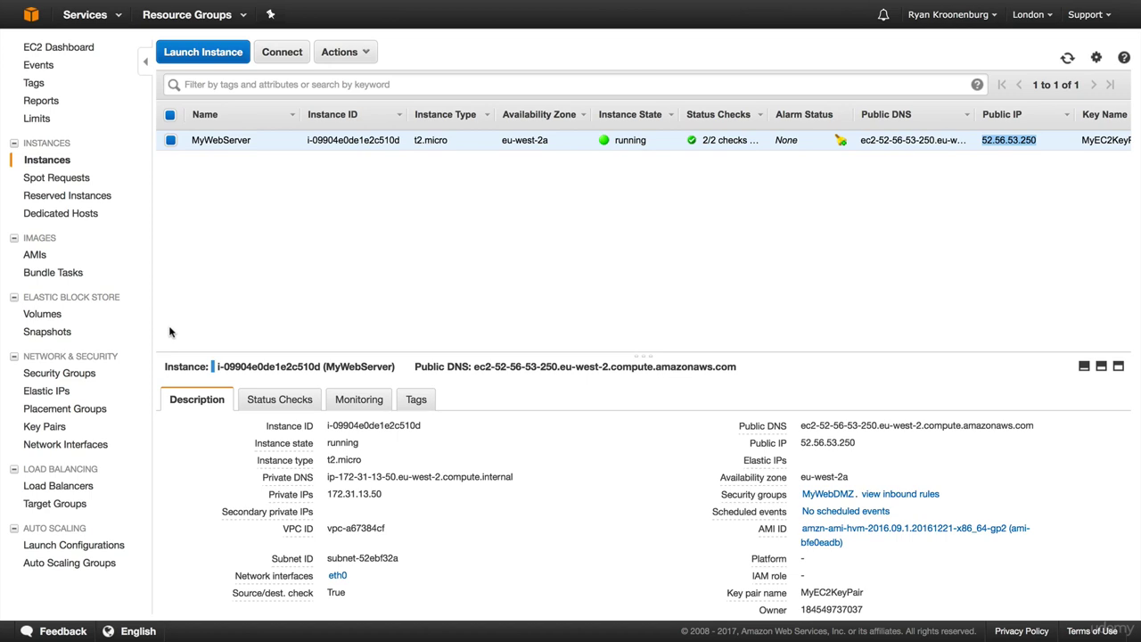
{"action": "left_click", "coordinate": [90, 373]}
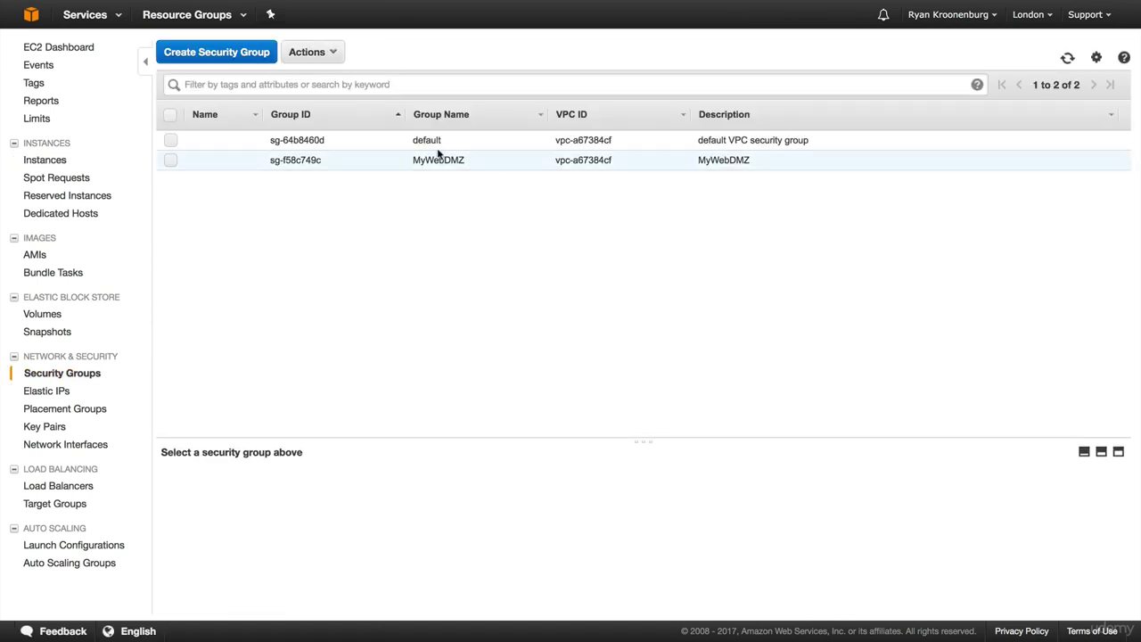
{"action": "left_click", "coordinate": [447, 161]}
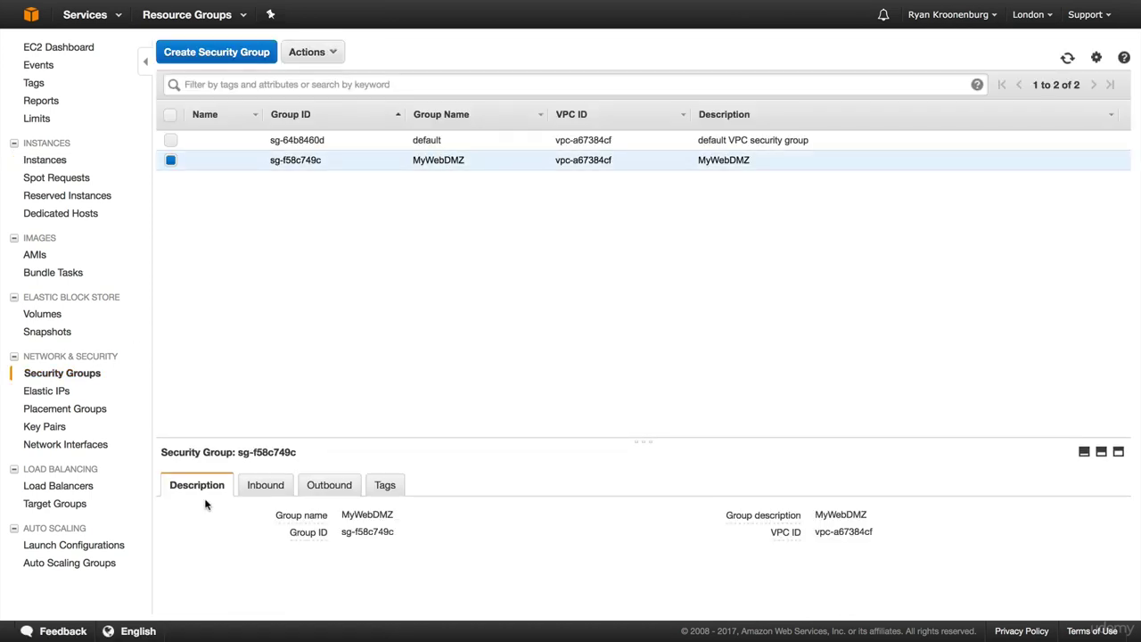
Examine the inbound rules, outbound rules and tags of the MyWebDMZ security group
{"action": "mouse_move", "coordinate": [307, 532]}
{"action": "left_click", "coordinate": [275, 484]}
{"action": "scroll", "coordinate": [395, 535], "scroll_direction": "down", "scroll_amount": 2}
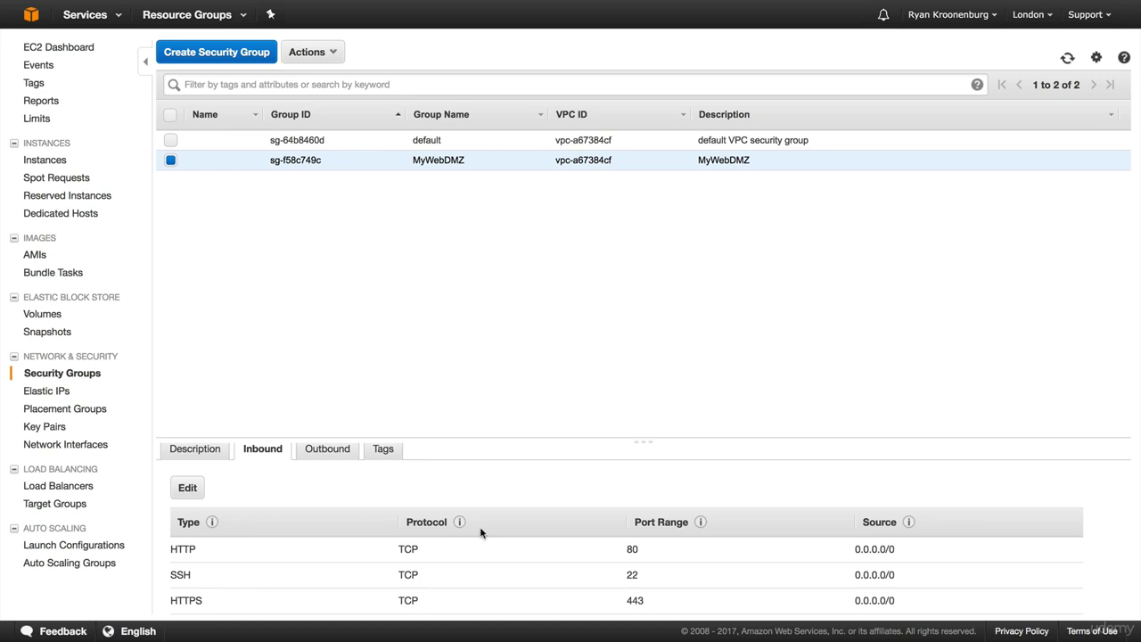
{"action": "left_click", "coordinate": [323, 453]}
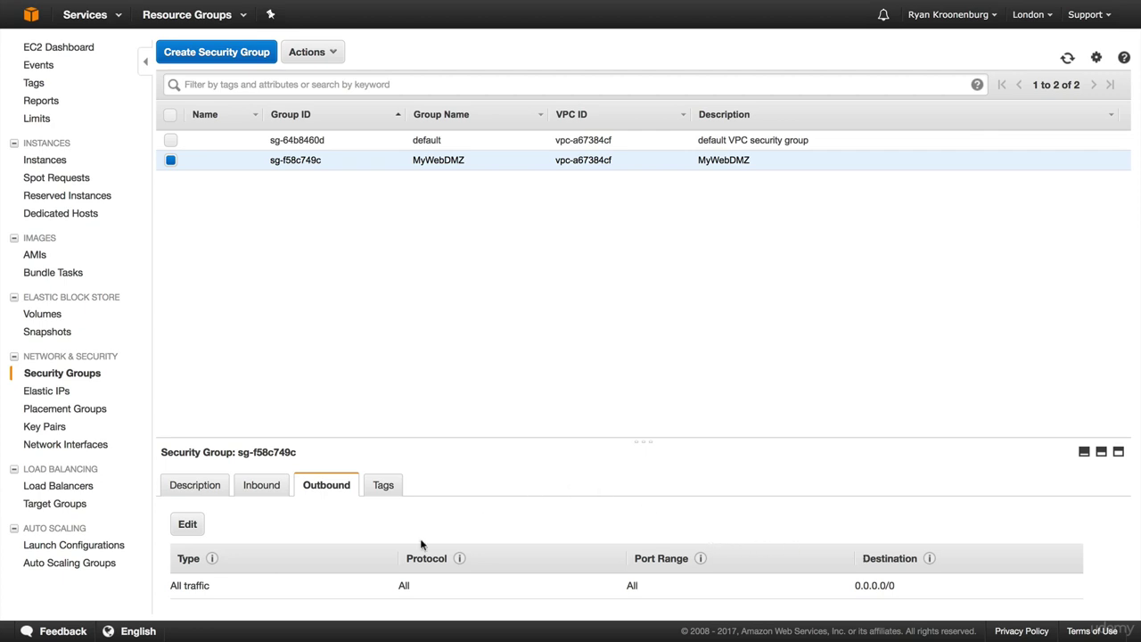
{"action": "left_click", "coordinate": [384, 486]}
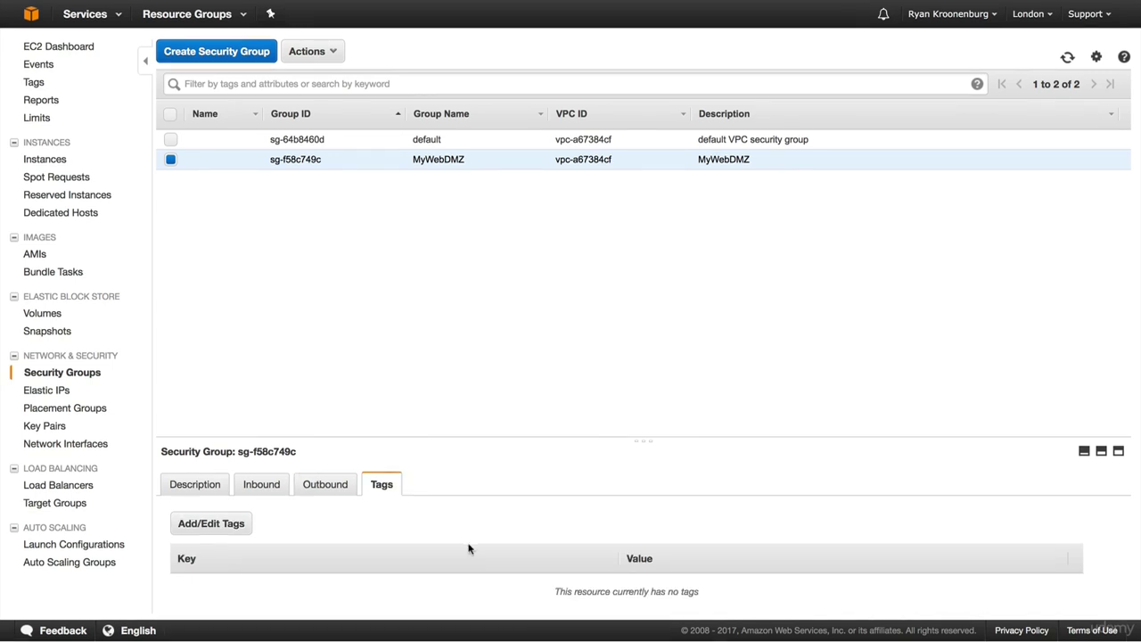
Delete the HTTP port 80 rule from MyWebDMZ's inbound rules and save the change
{"action": "left_click", "coordinate": [271, 483]}
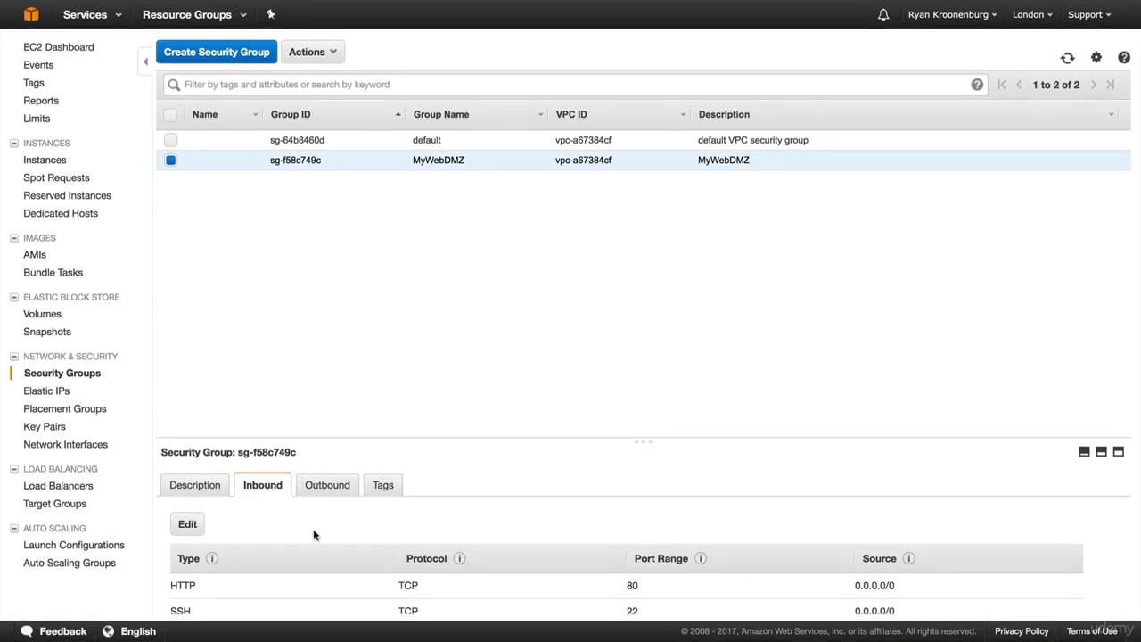
{"action": "scroll", "coordinate": [313, 529], "scroll_direction": "down", "scroll_amount": 1}
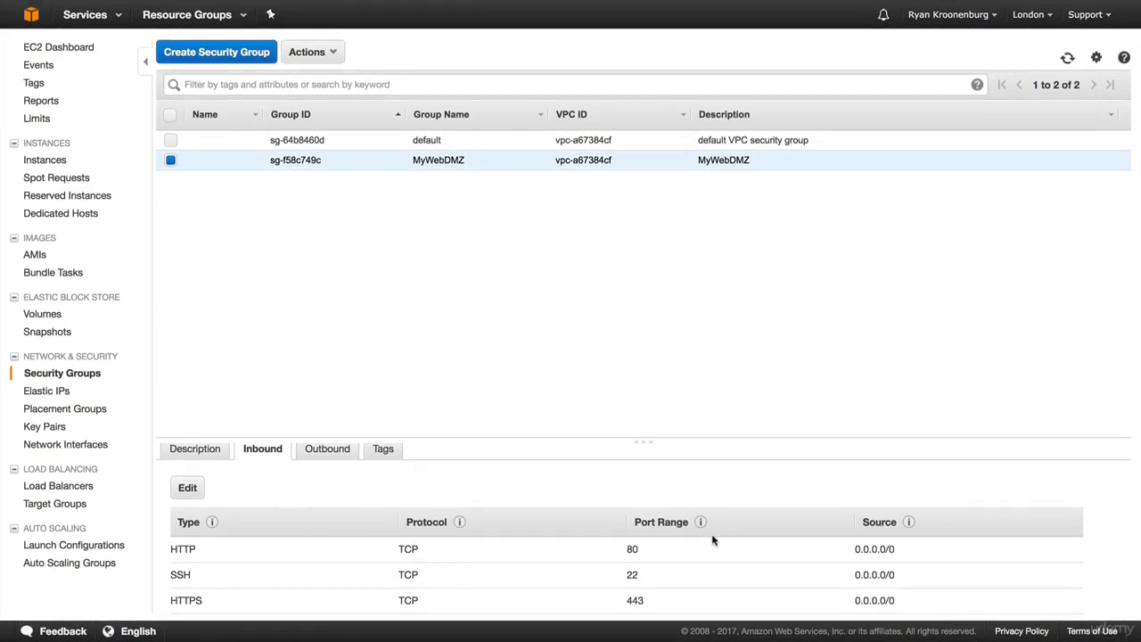
{"action": "left_click", "coordinate": [185, 489]}
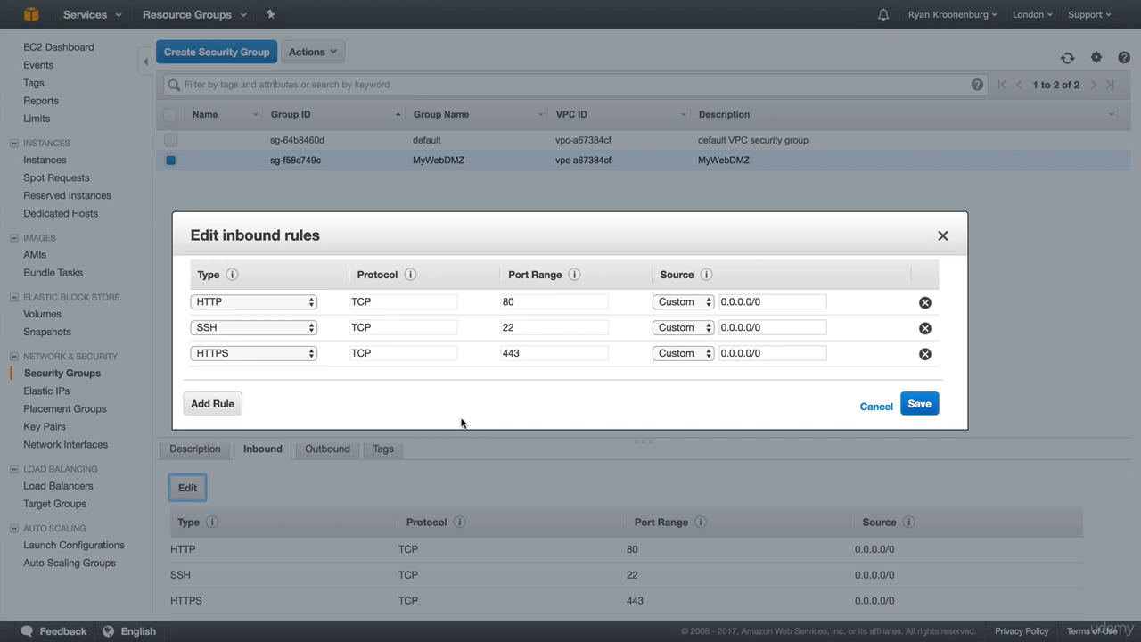
{"action": "left_click", "coordinate": [925, 302]}
{"action": "left_click", "coordinate": [919, 378]}
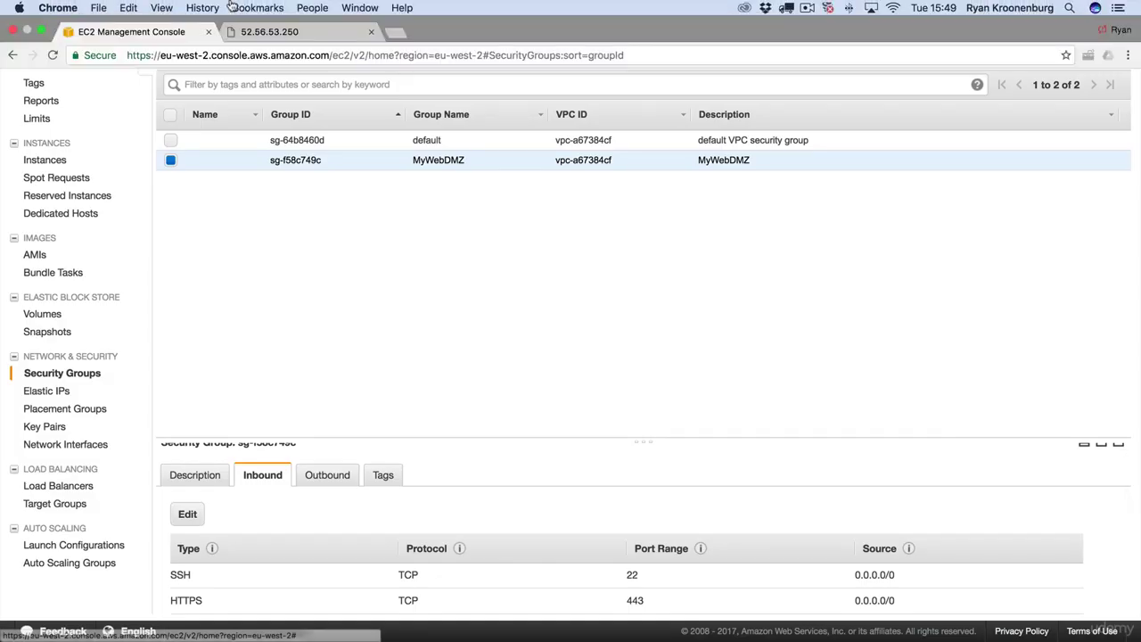
Switch to the web server's page at 52.56.53.250 and reload it to test access without the HTTP rule
{"action": "left_click", "coordinate": [258, 31]}
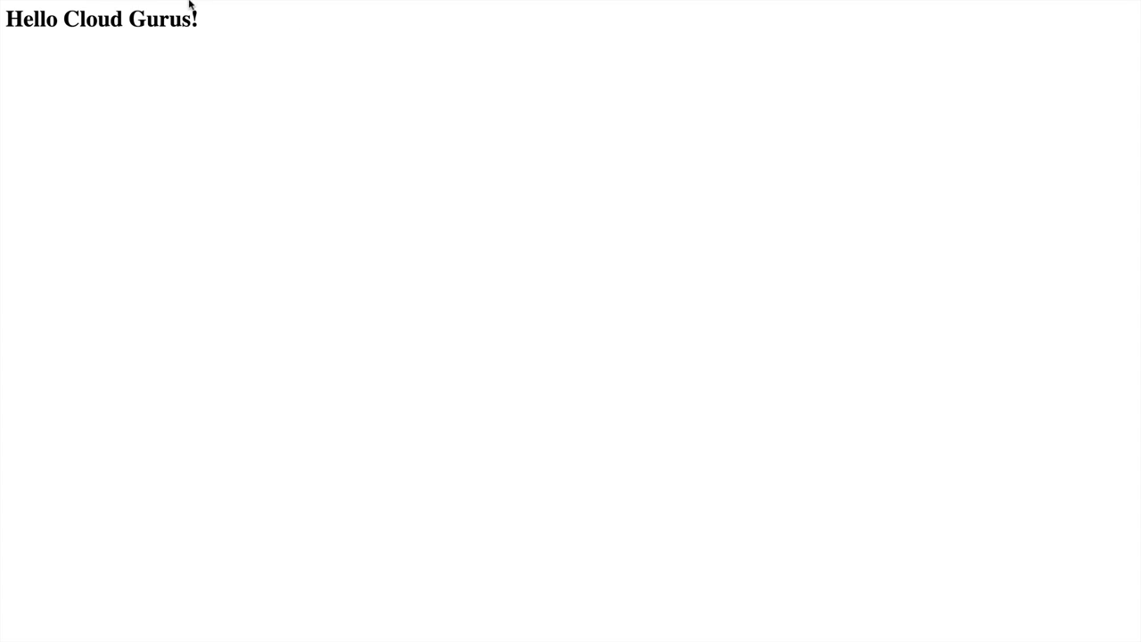
{"action": "mouse_move", "coordinate": [190, 5]}
{"action": "left_click", "coordinate": [56, 55]}
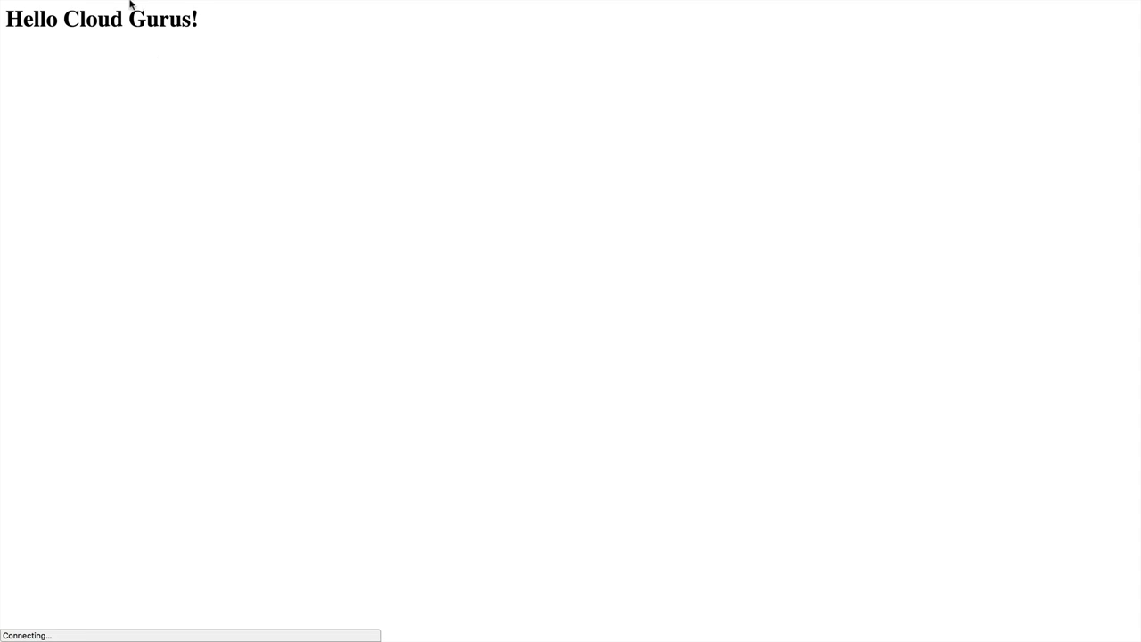
Return to the EC2 Management Console, add an HTTP rule to MyWebDMZ's inbound rules and save it
{"action": "left_click", "coordinate": [135, 31]}
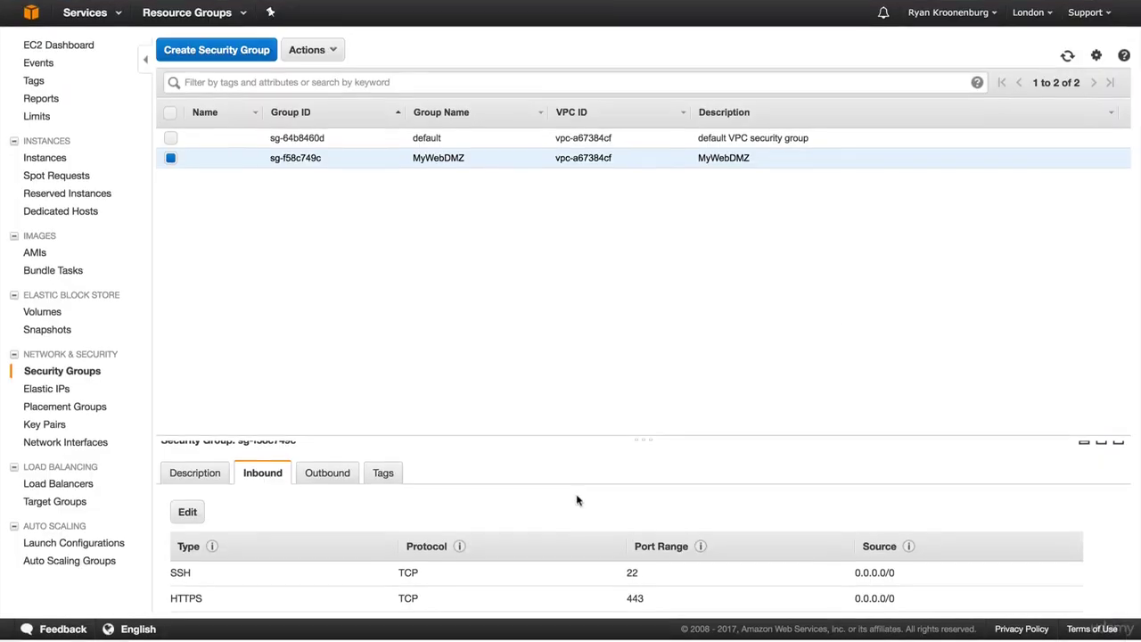
{"action": "left_click", "coordinate": [189, 515]}
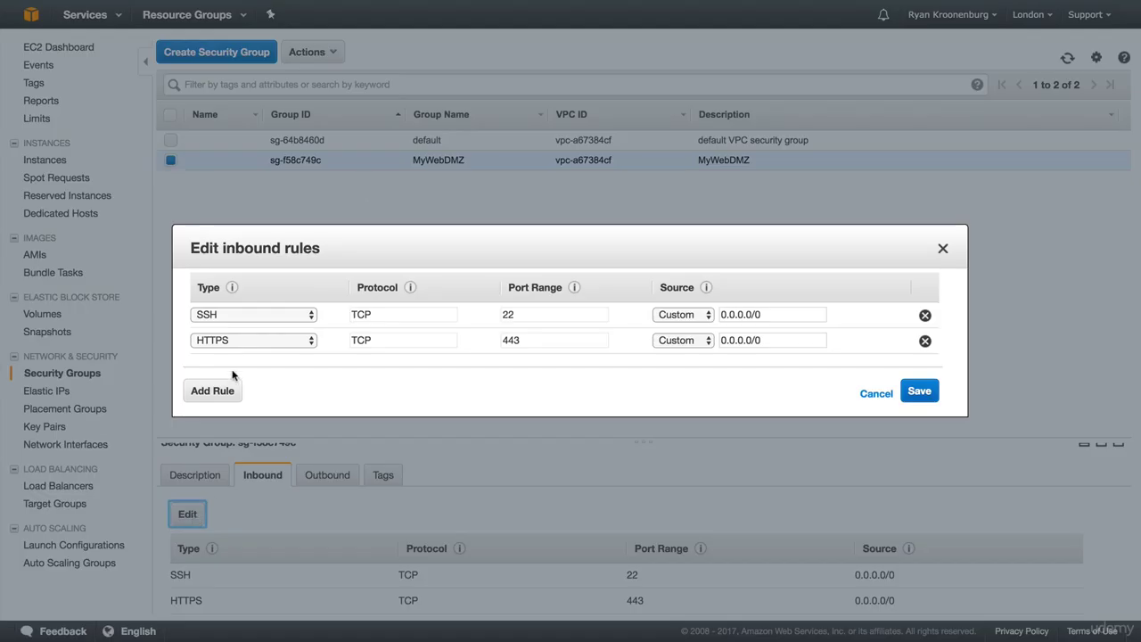
{"action": "left_click", "coordinate": [223, 398]}
{"action": "left_click", "coordinate": [254, 366]}
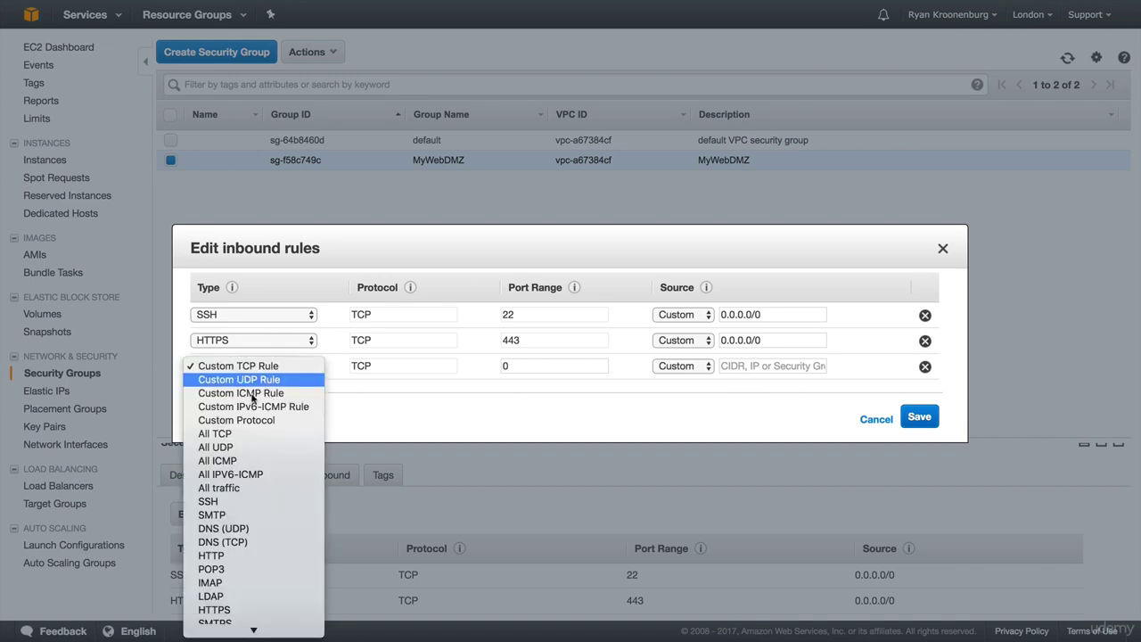
{"action": "left_click", "coordinate": [241, 557]}
{"action": "left_click", "coordinate": [931, 425]}
Check the web server's page at 52.56.53.250 again with the HTTP rule restored
{"action": "mouse_move", "coordinate": [180, 6]}
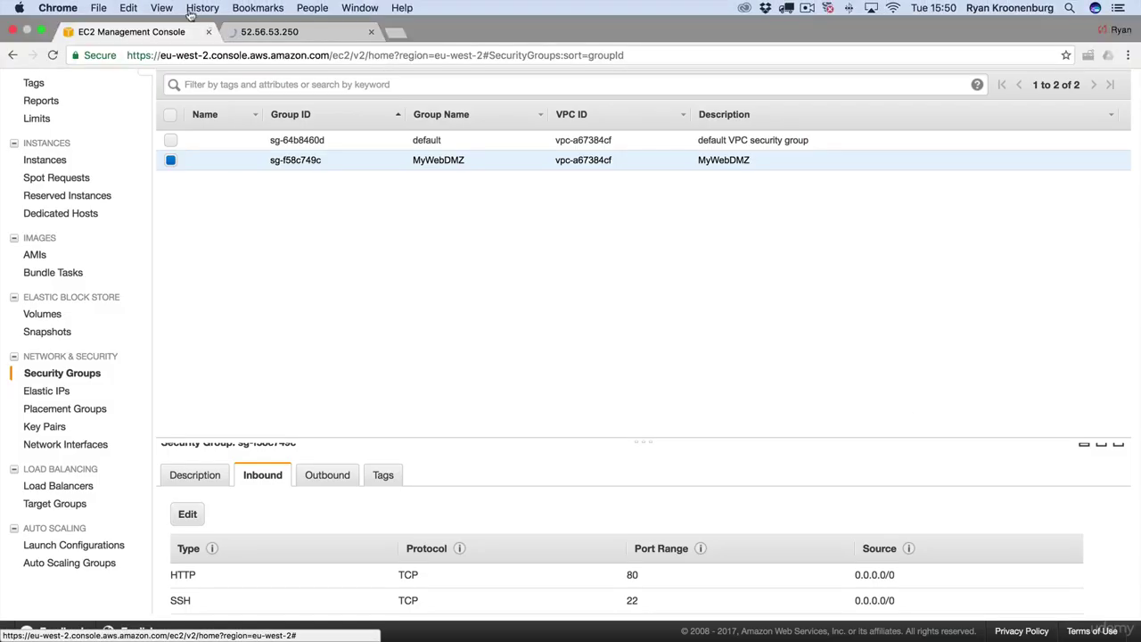
{"action": "left_click", "coordinate": [263, 34]}
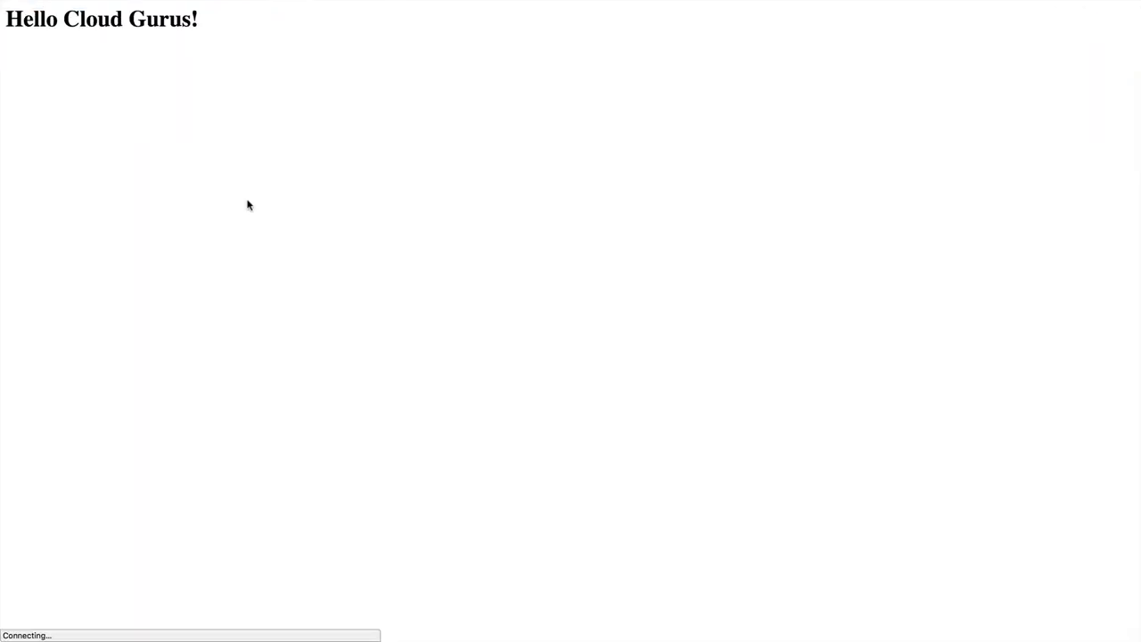
{"action": "mouse_move", "coordinate": [204, 6]}
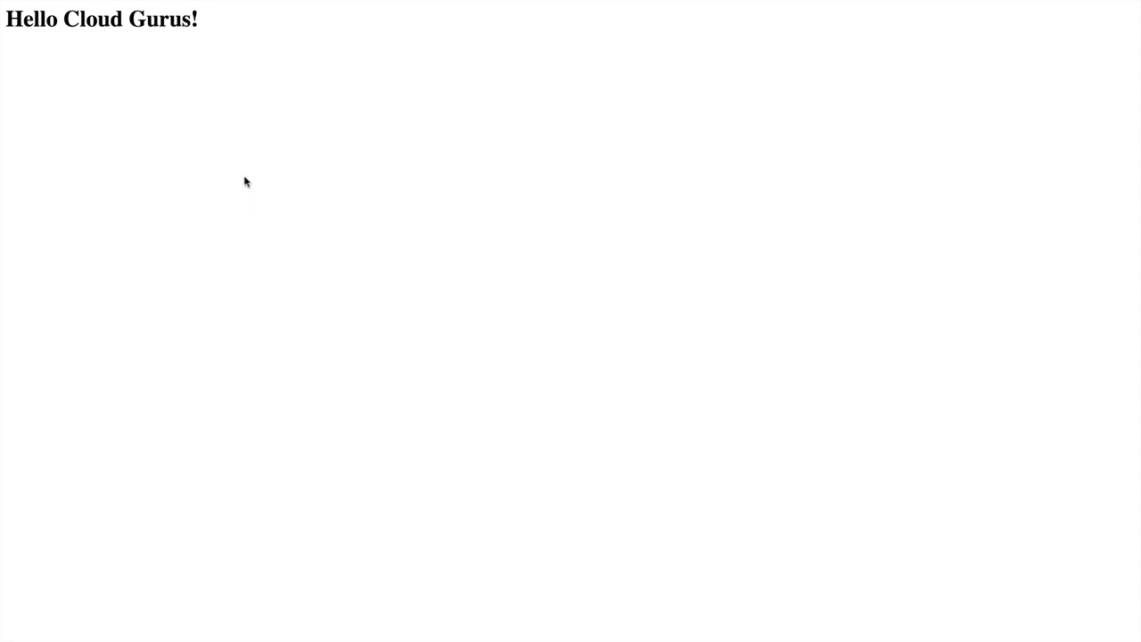
{"action": "mouse_move", "coordinate": [257, 5]}
Return to the EC2 Management Console, delete the All traffic rule from MyWebDMZ's outbound rules and save the change
{"action": "left_click", "coordinate": [159, 33]}
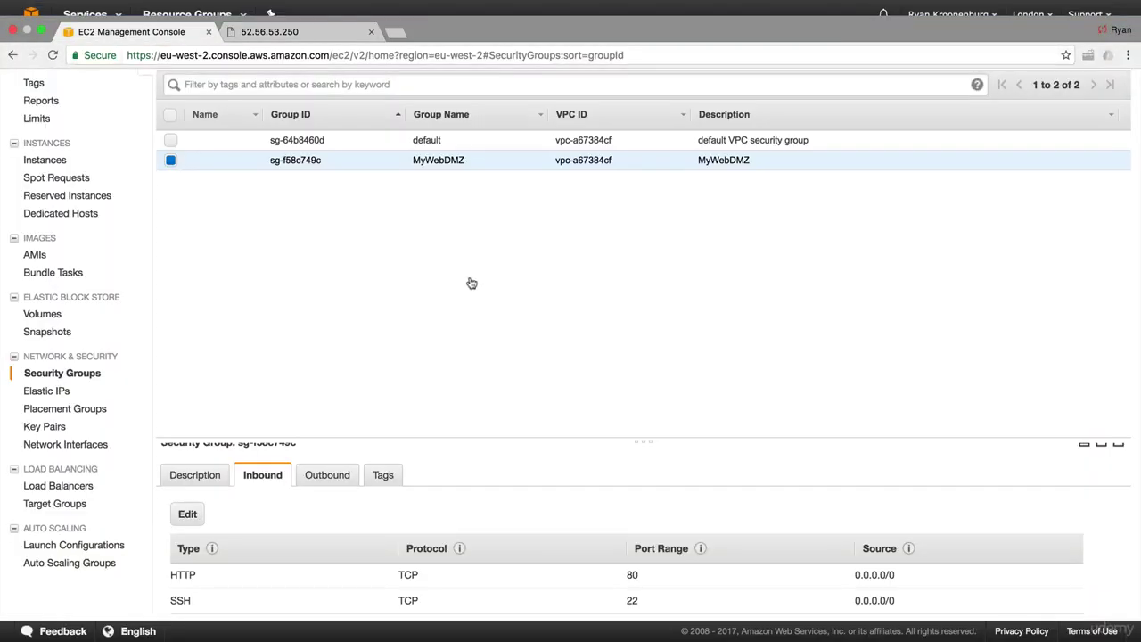
{"action": "scroll", "coordinate": [443, 530], "scroll_direction": "down", "scroll_amount": 1}
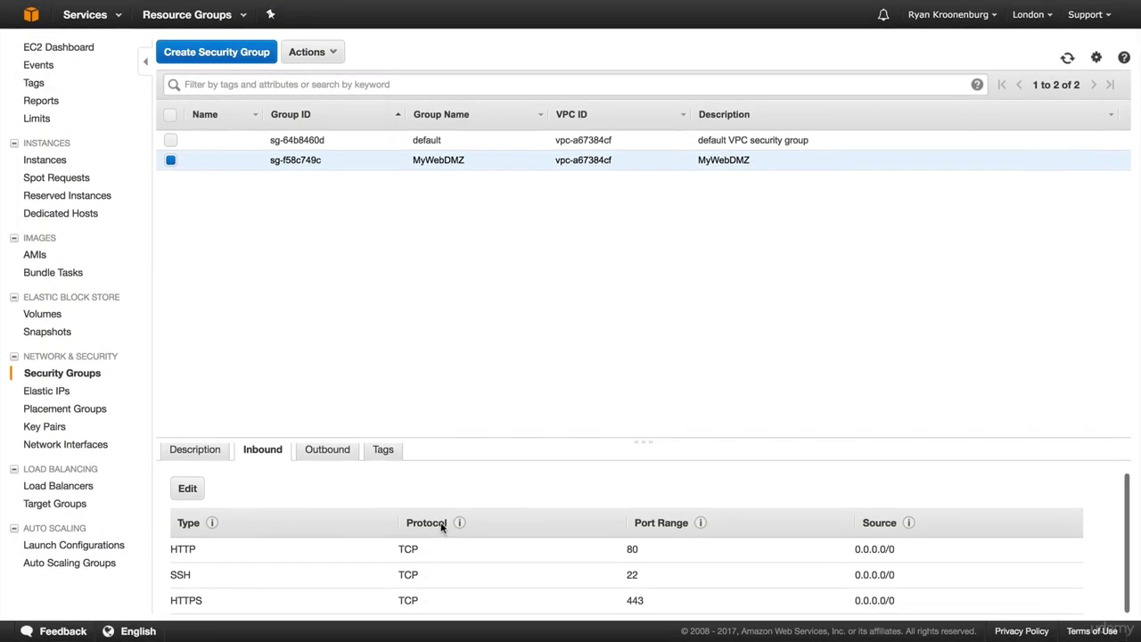
{"action": "left_click", "coordinate": [339, 457]}
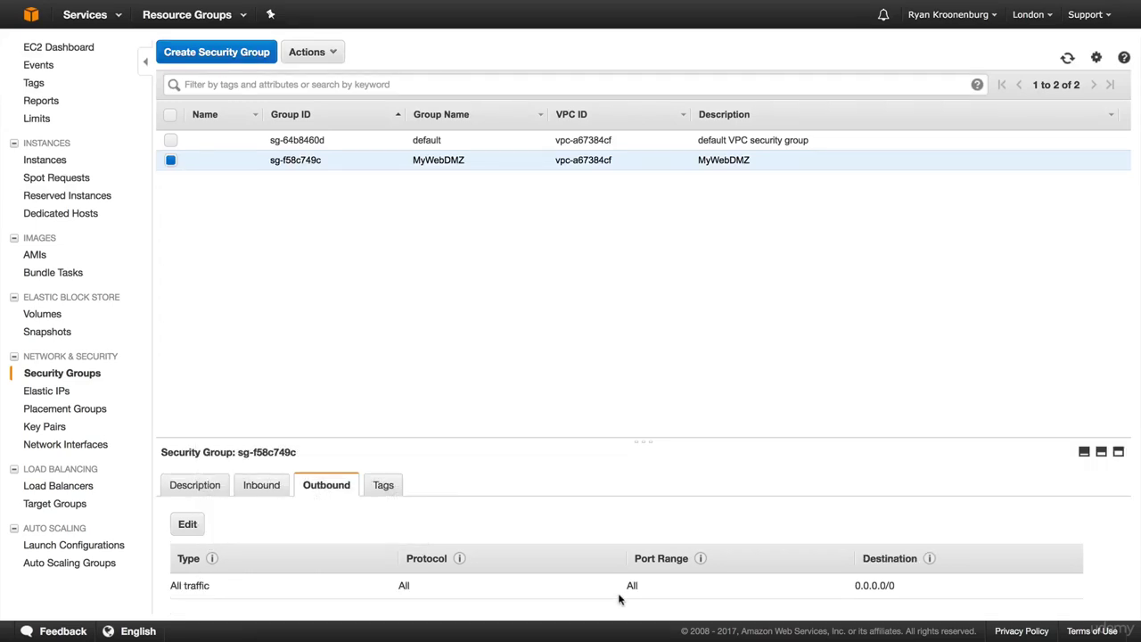
{"action": "left_click", "coordinate": [188, 524]}
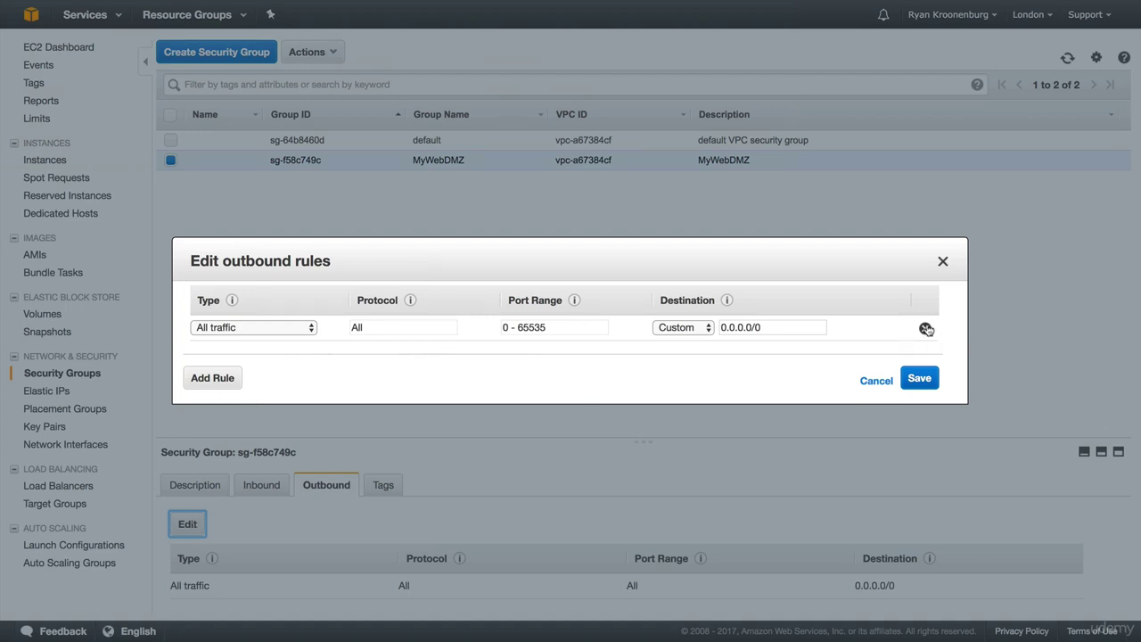
{"action": "left_click", "coordinate": [925, 328]}
{"action": "left_click", "coordinate": [918, 379]}
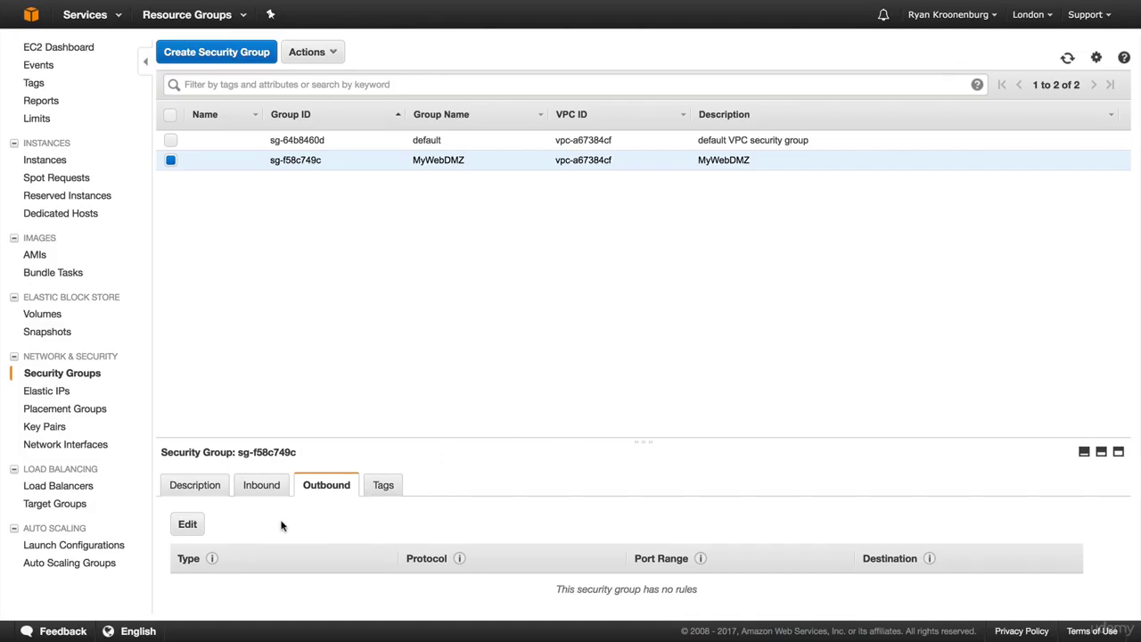
Review MyWebDMZ's inbound and outbound rules, and reload the page at 52.56.53.250 to test access without outbound rules
{"action": "left_click", "coordinate": [256, 484]}
{"action": "scroll", "coordinate": [267, 570], "scroll_direction": "down", "scroll_amount": 1}
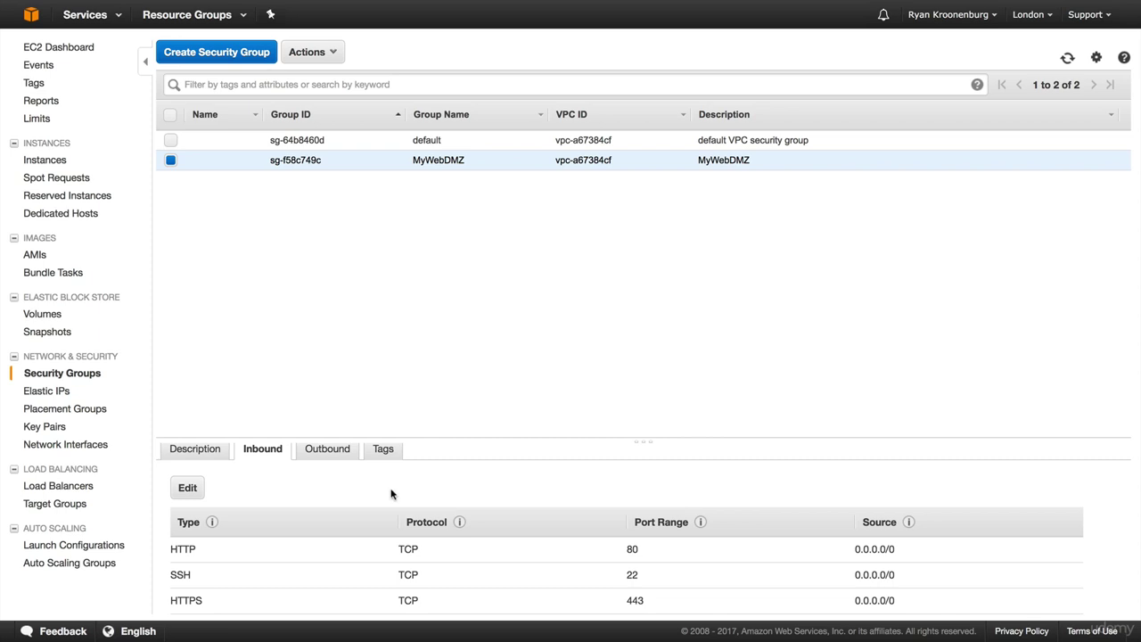
{"action": "left_click", "coordinate": [339, 452]}
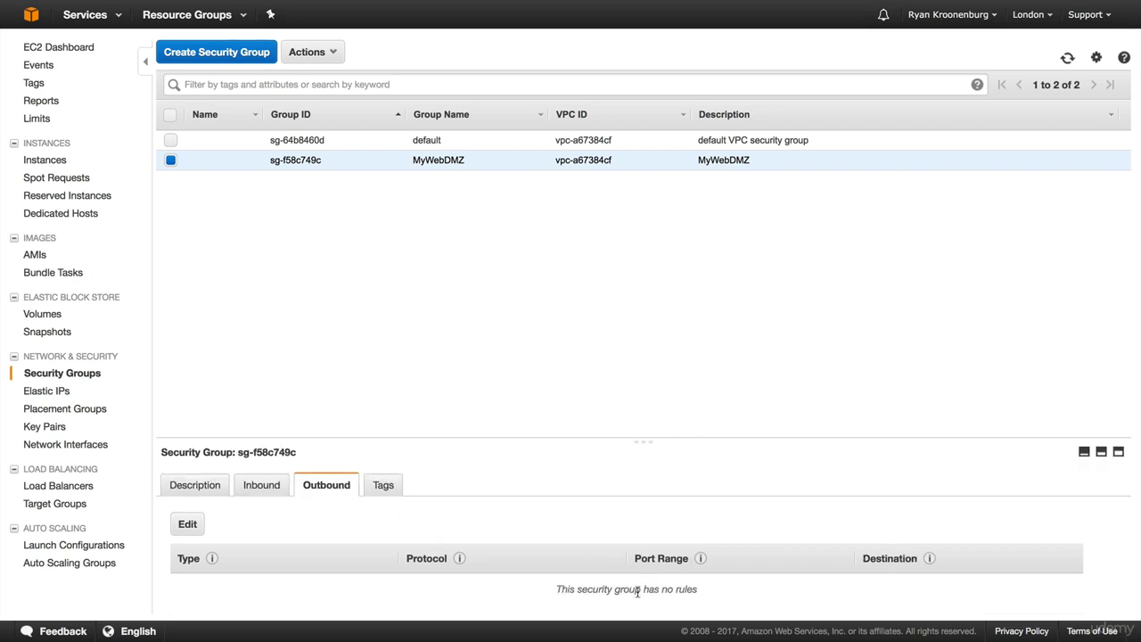
{"action": "mouse_move", "coordinate": [267, 6]}
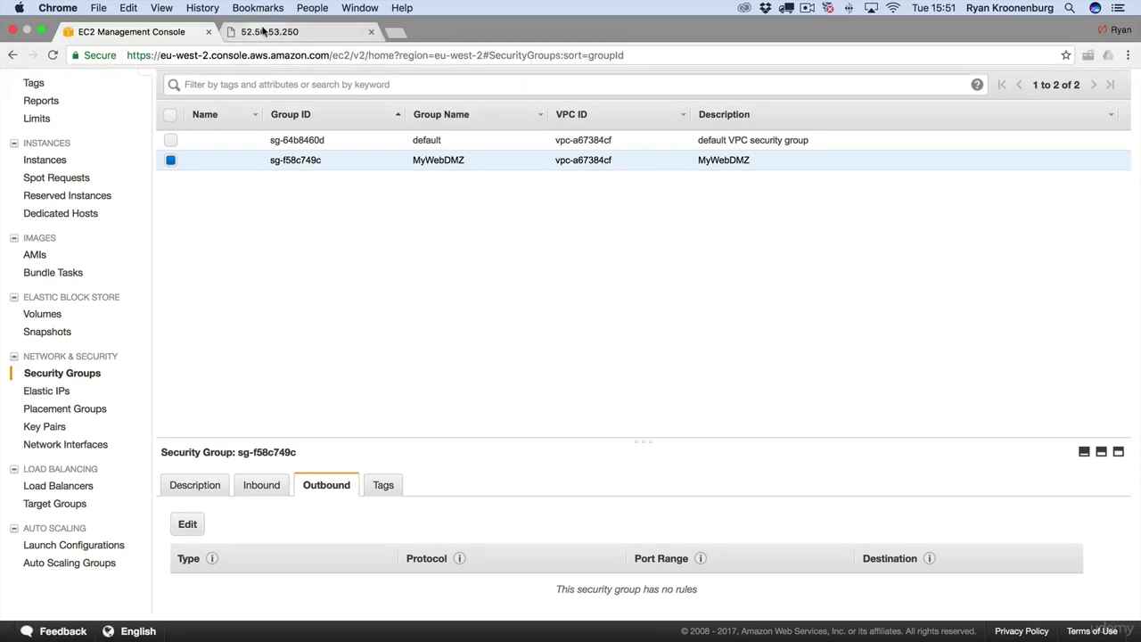
{"action": "left_click", "coordinate": [264, 31]}
{"action": "left_click", "coordinate": [52, 56]}
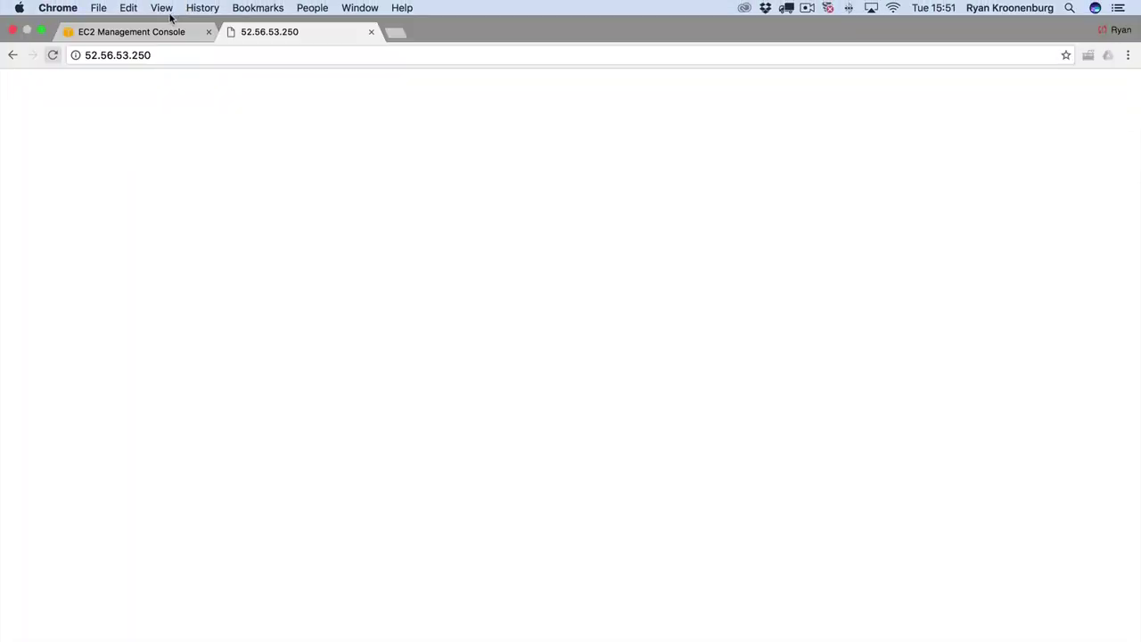
Return to the EC2 Management Console and compare the inbound rules of MyWebDMZ with its outbound rules
{"action": "left_click", "coordinate": [170, 32]}
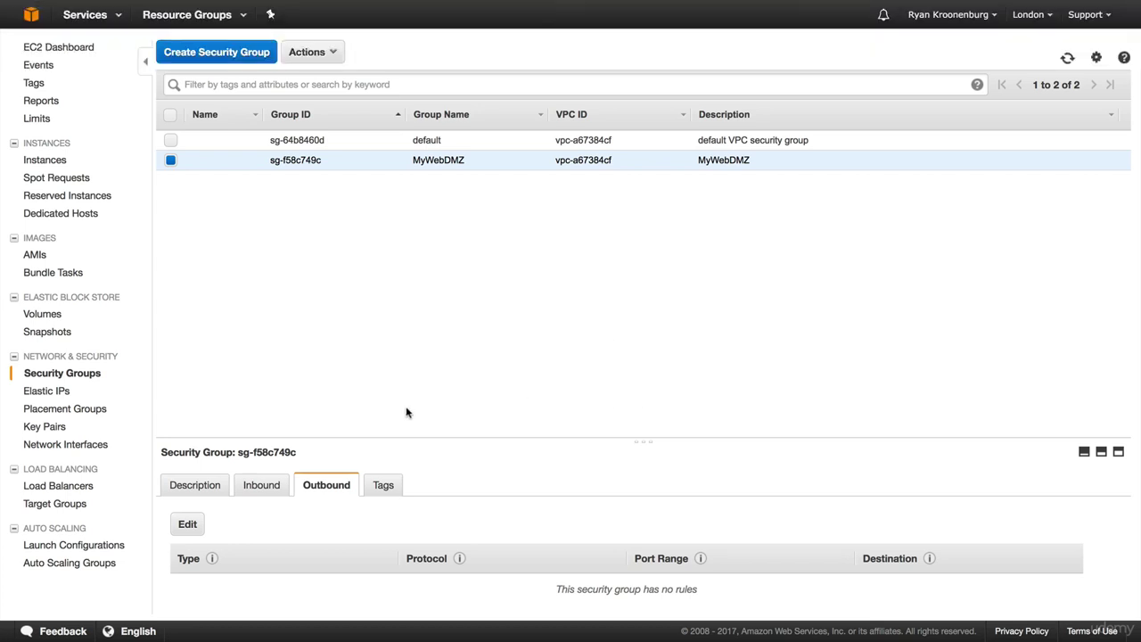
{"action": "left_click", "coordinate": [262, 485]}
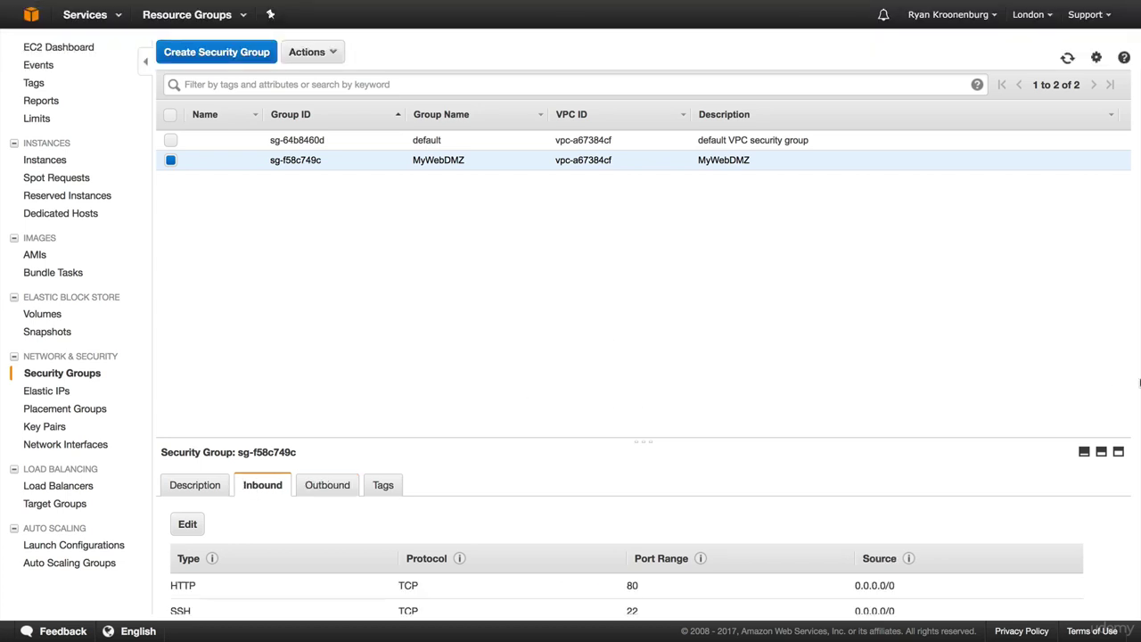
{"action": "scroll", "coordinate": [356, 563], "scroll_direction": "down", "scroll_amount": 2}
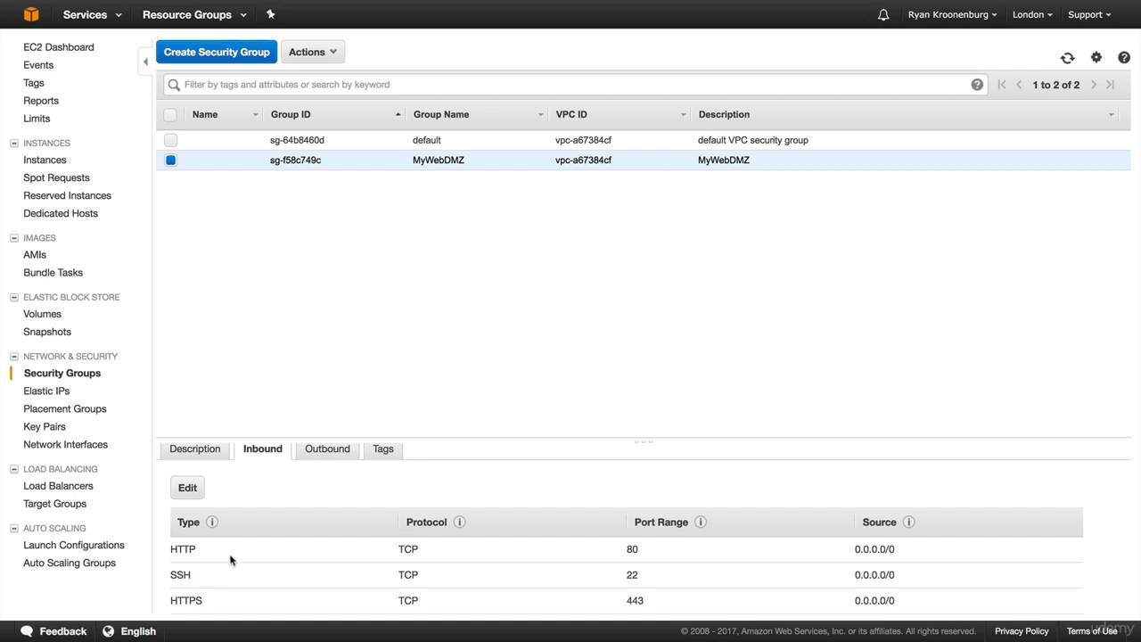
{"action": "left_click", "coordinate": [328, 452]}
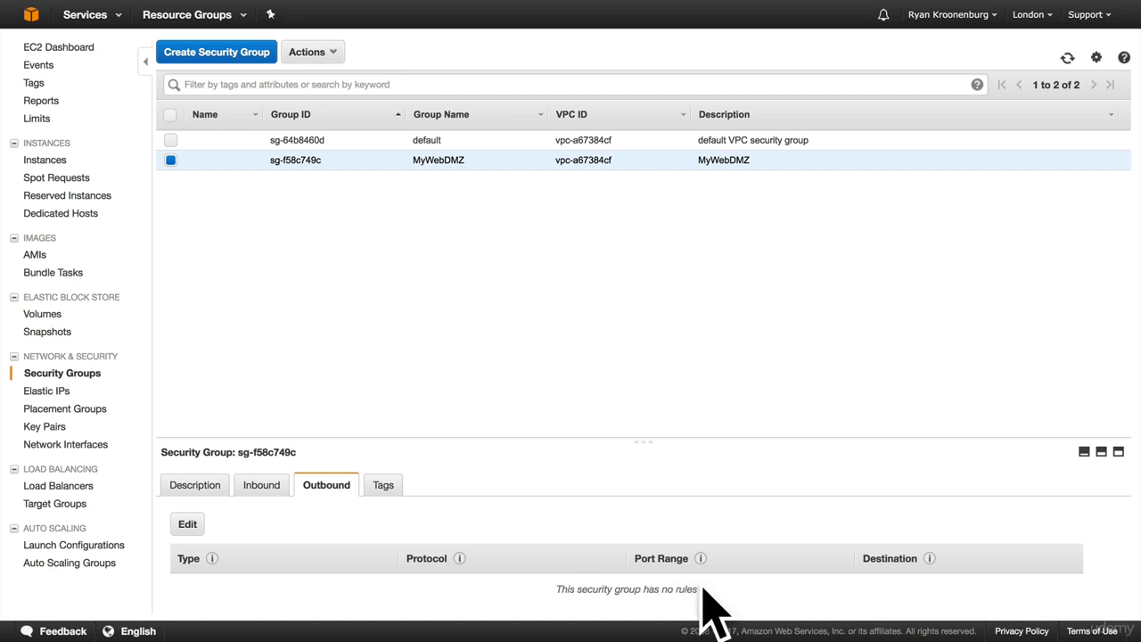
{"action": "left_click", "coordinate": [253, 493]}
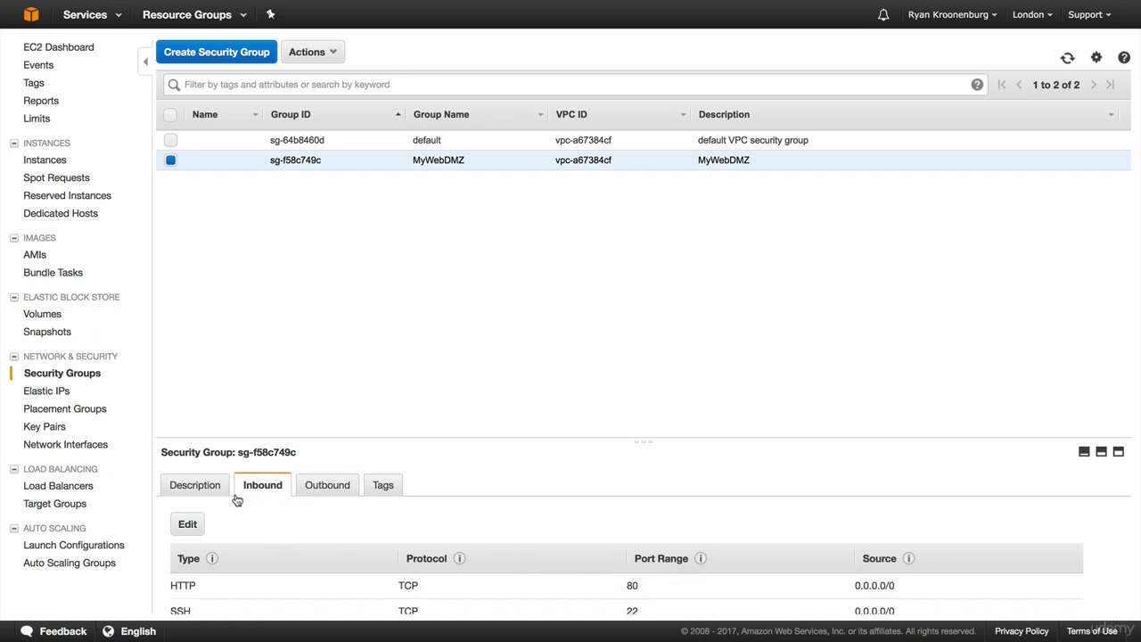
{"action": "scroll", "coordinate": [255, 580], "scroll_direction": "down", "scroll_amount": 1}
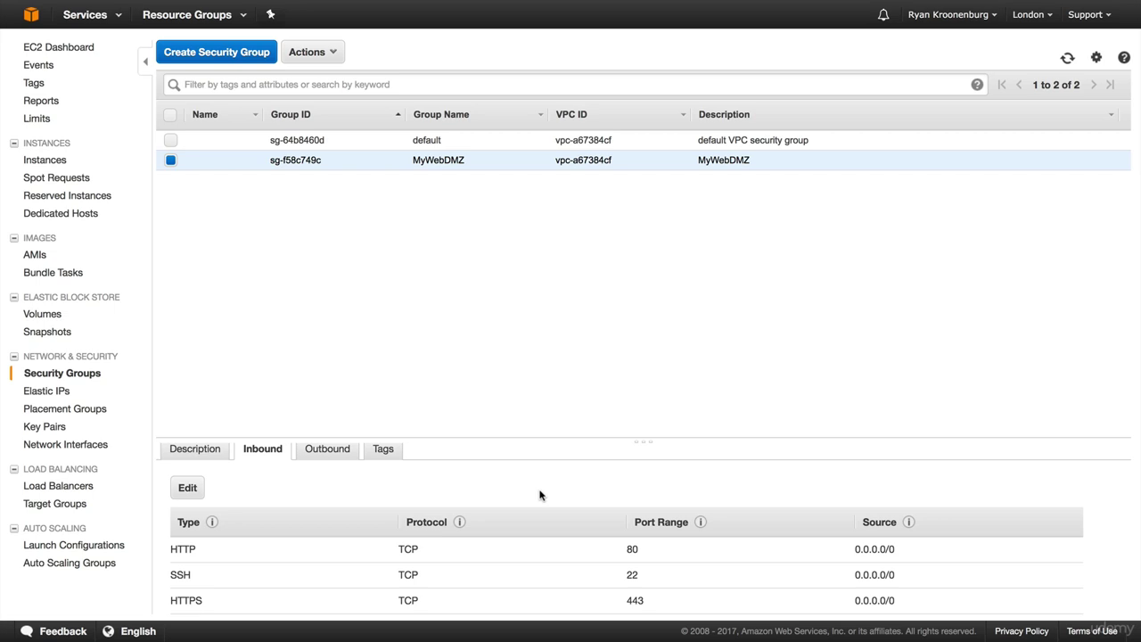
Add an All traffic rule with destination 0.0.0.0/0 to MyWebDMZ's outbound rules and save it
{"action": "left_click", "coordinate": [326, 450]}
{"action": "left_click", "coordinate": [181, 528]}
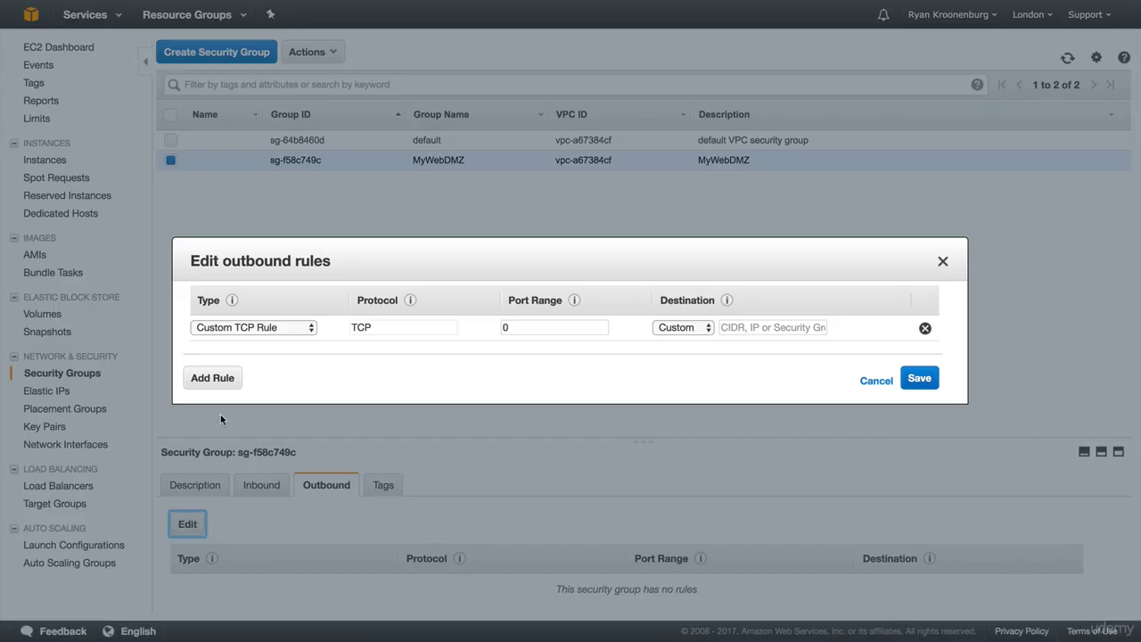
{"action": "left_click", "coordinate": [280, 328]}
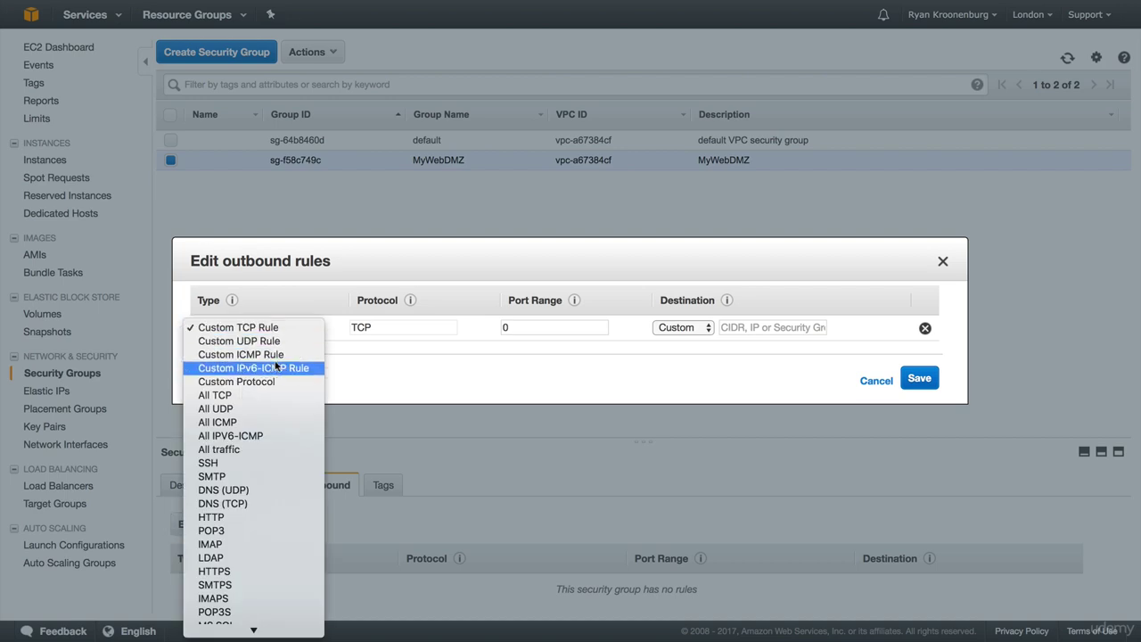
{"action": "left_click", "coordinate": [261, 450]}
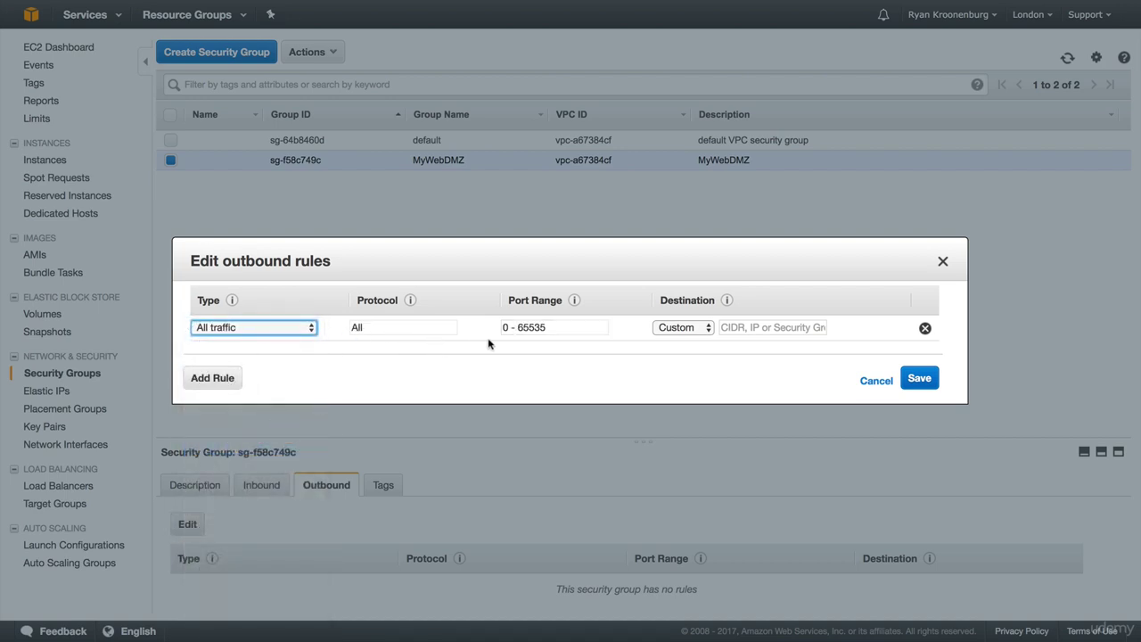
{"action": "left_click", "coordinate": [757, 327]}
{"action": "type", "text": "0."}
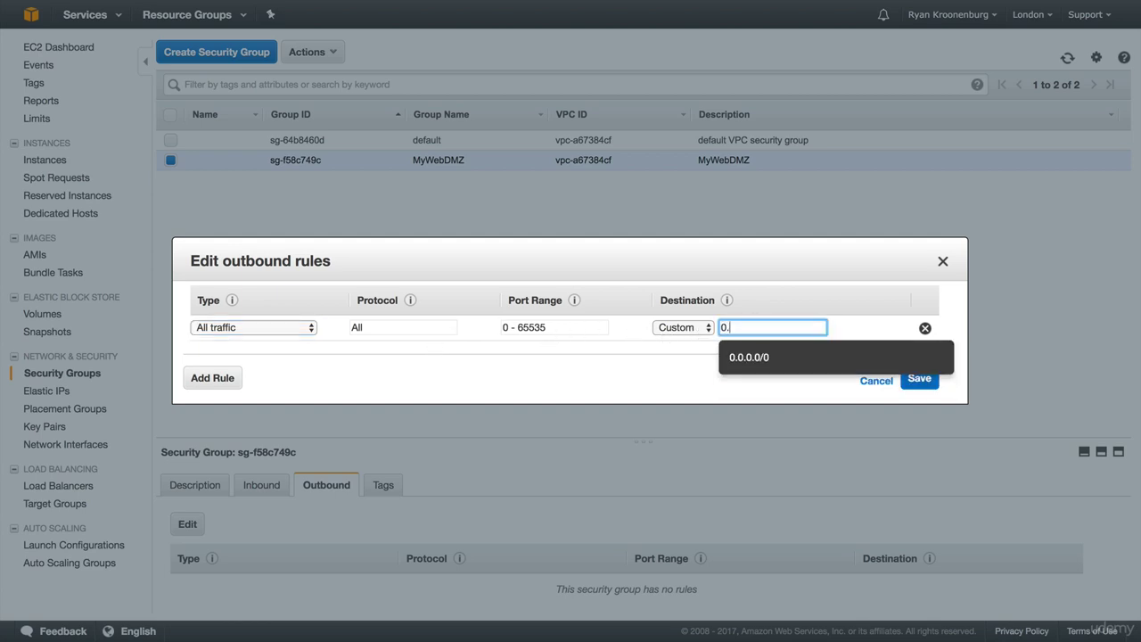
{"action": "left_click", "coordinate": [765, 357]}
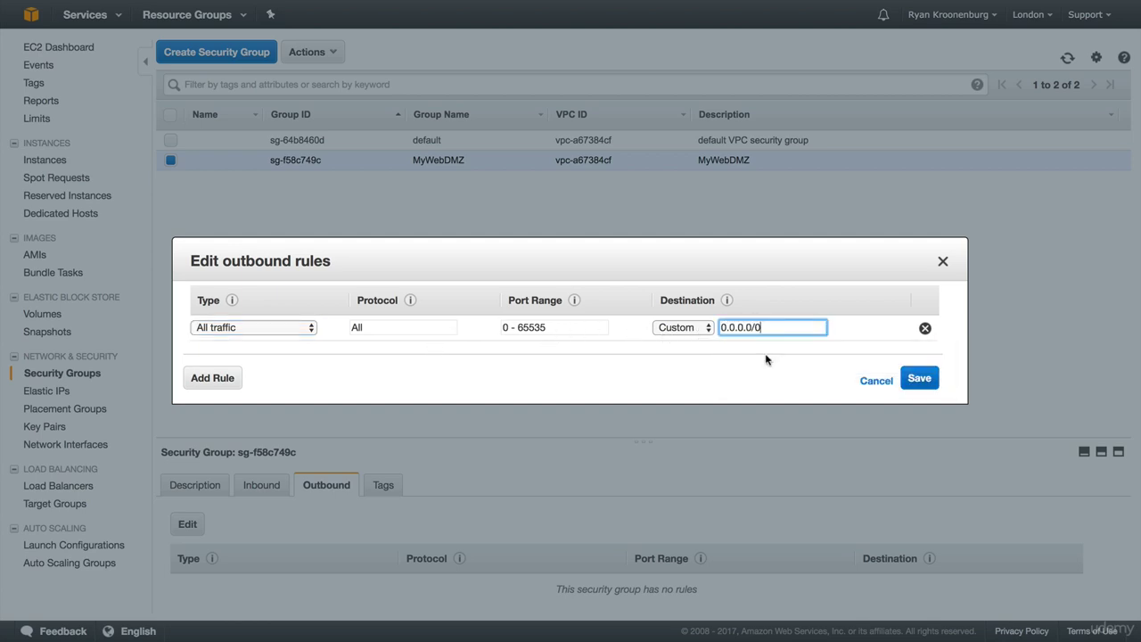
{"action": "left_click", "coordinate": [921, 379]}
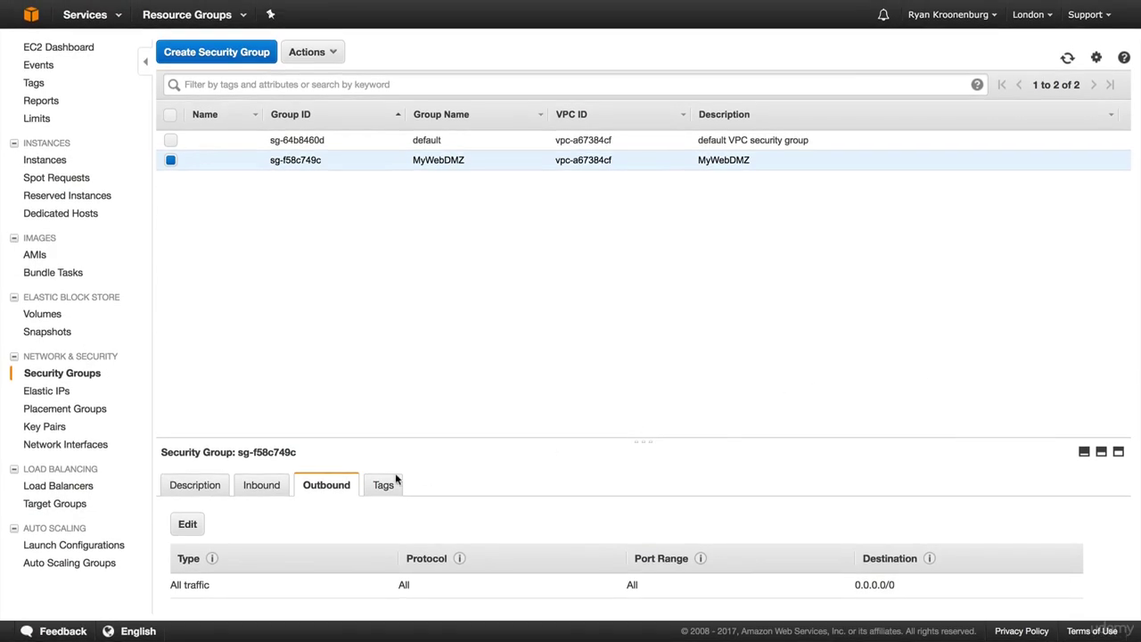
Examine MyWebDMZ's inbound rules and the rule types offered for a new inbound rule, then discard the draft without saving
{"action": "left_click", "coordinate": [268, 479]}
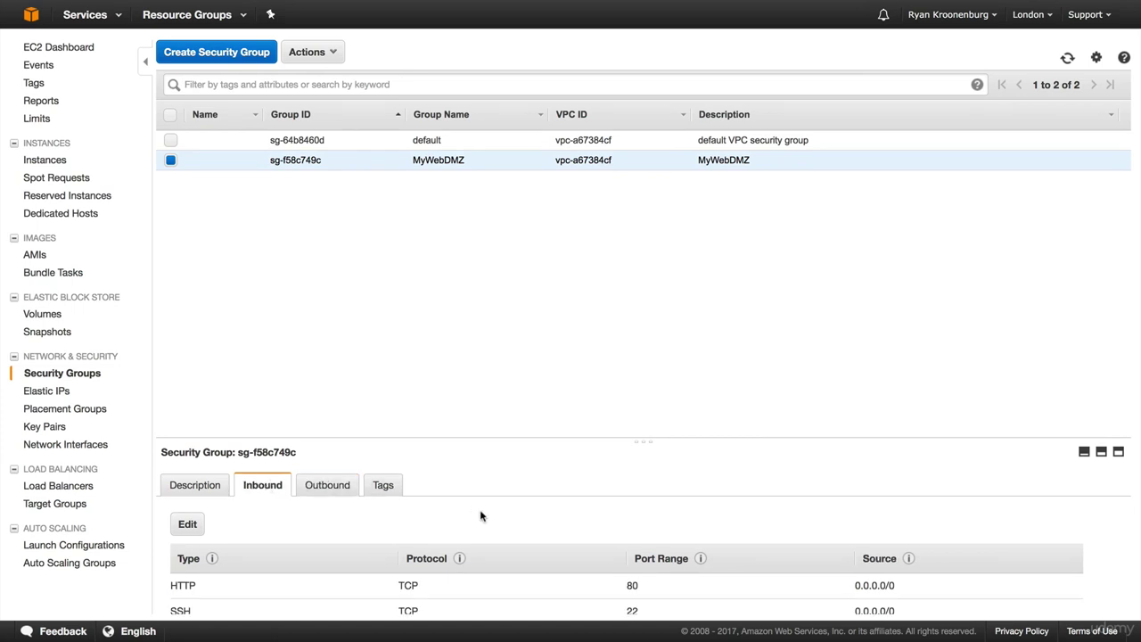
{"action": "scroll", "coordinate": [480, 515], "scroll_direction": "down", "scroll_amount": 1}
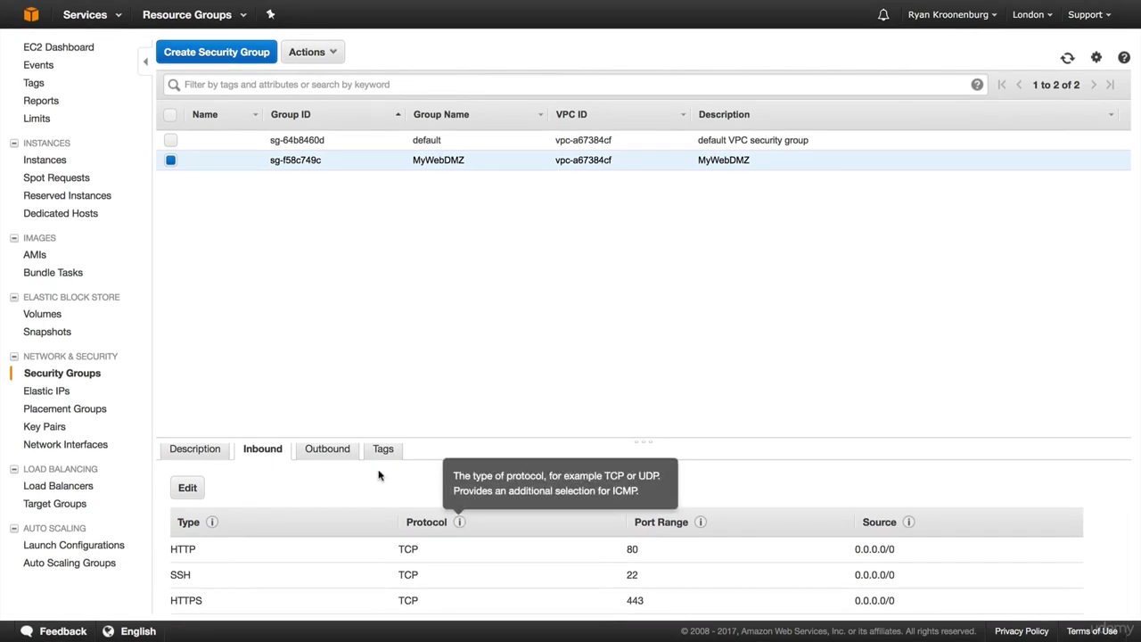
{"action": "left_click", "coordinate": [189, 487]}
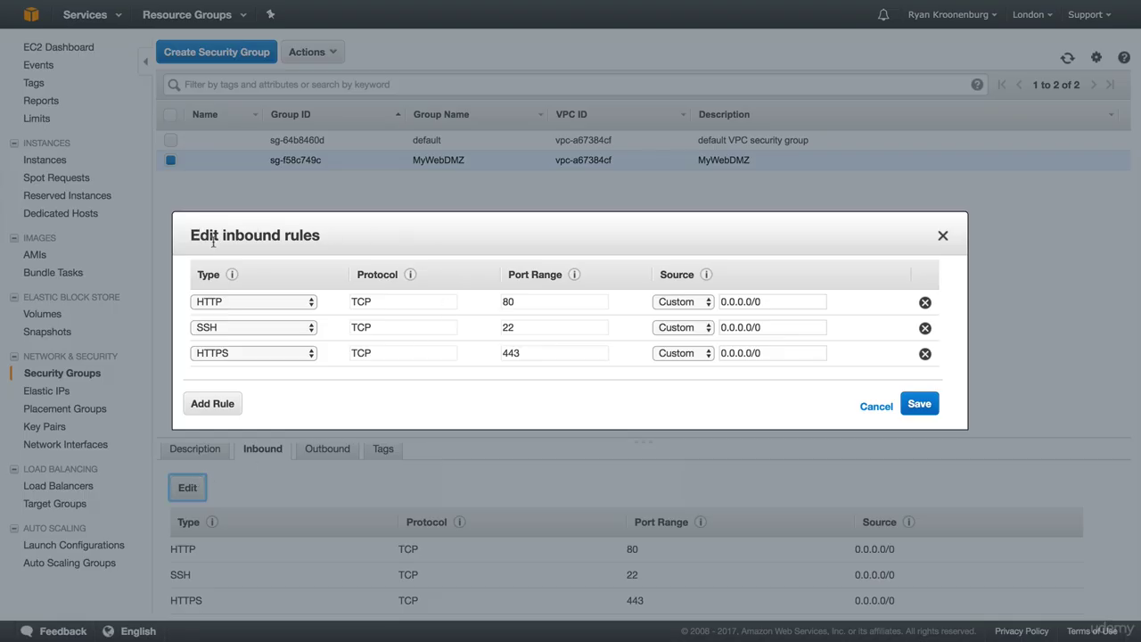
{"action": "left_click", "coordinate": [214, 404]}
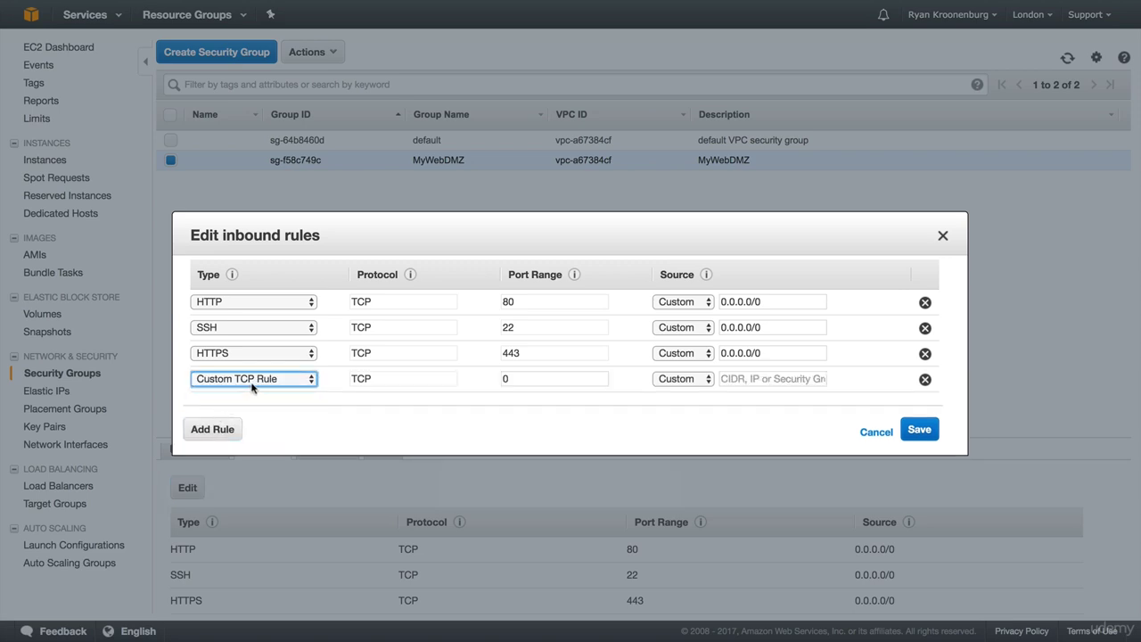
{"action": "left_click", "coordinate": [252, 386]}
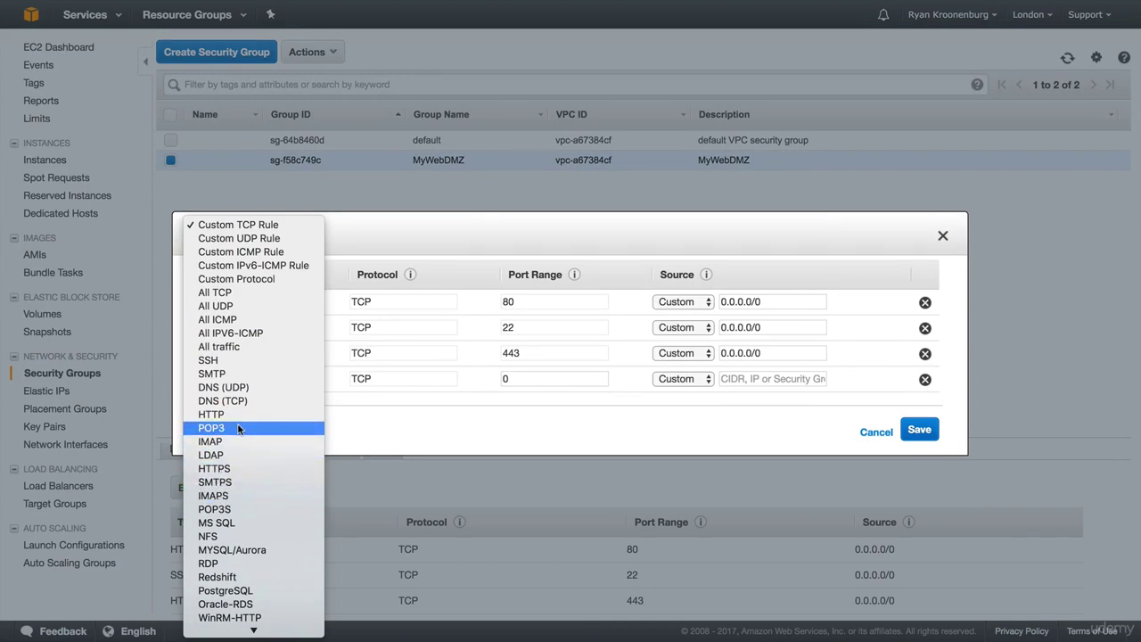
{"action": "left_click", "coordinate": [395, 433]}
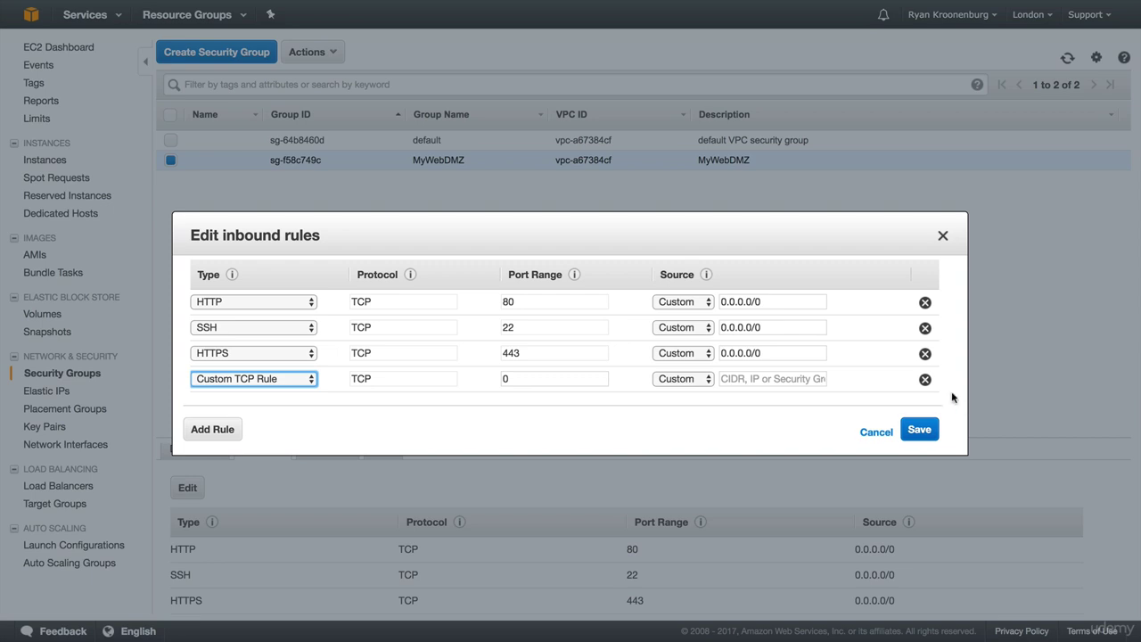
{"action": "left_click", "coordinate": [926, 378]}
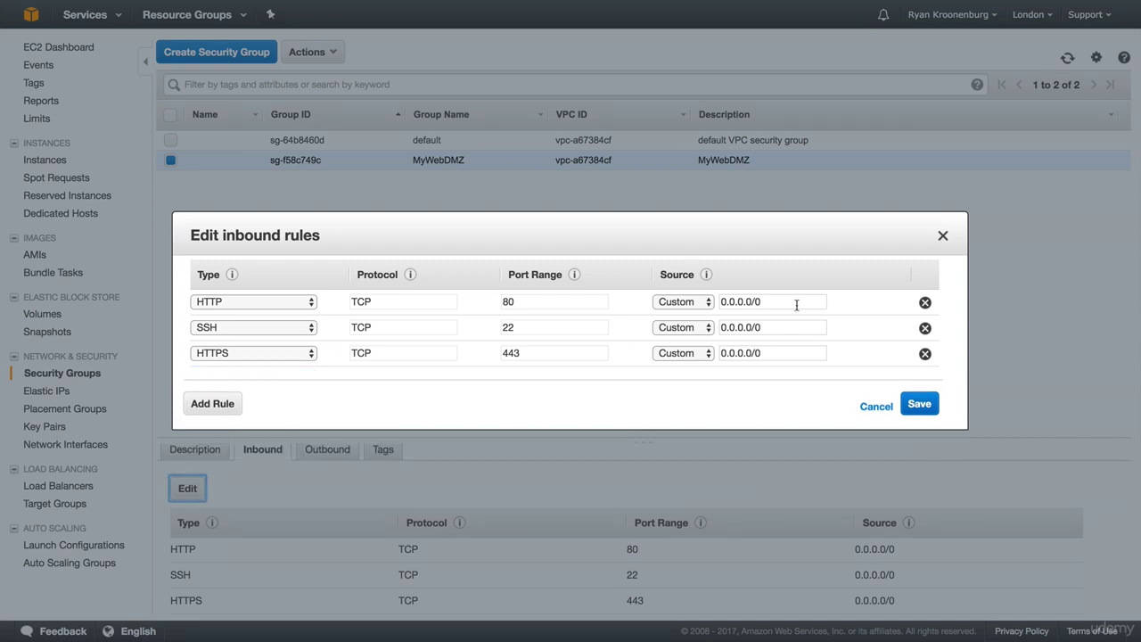
{"action": "left_click", "coordinate": [871, 407]}
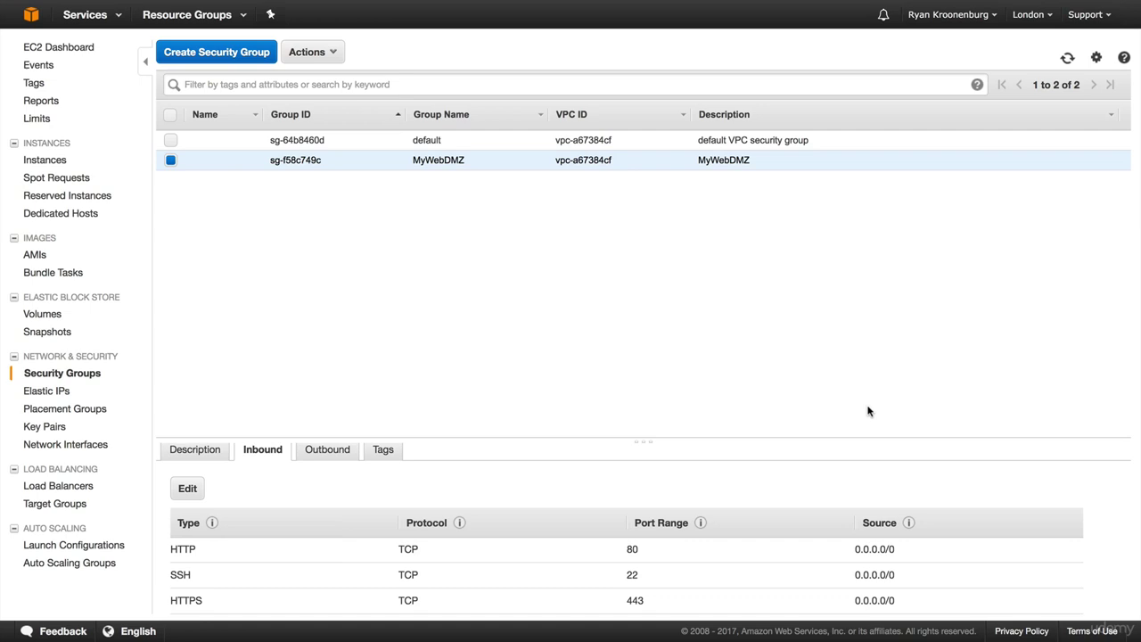
Examine the default security group's inbound rules in London and in US West (Oregon), and return to the EU (London) region
{"action": "left_click", "coordinate": [437, 140]}
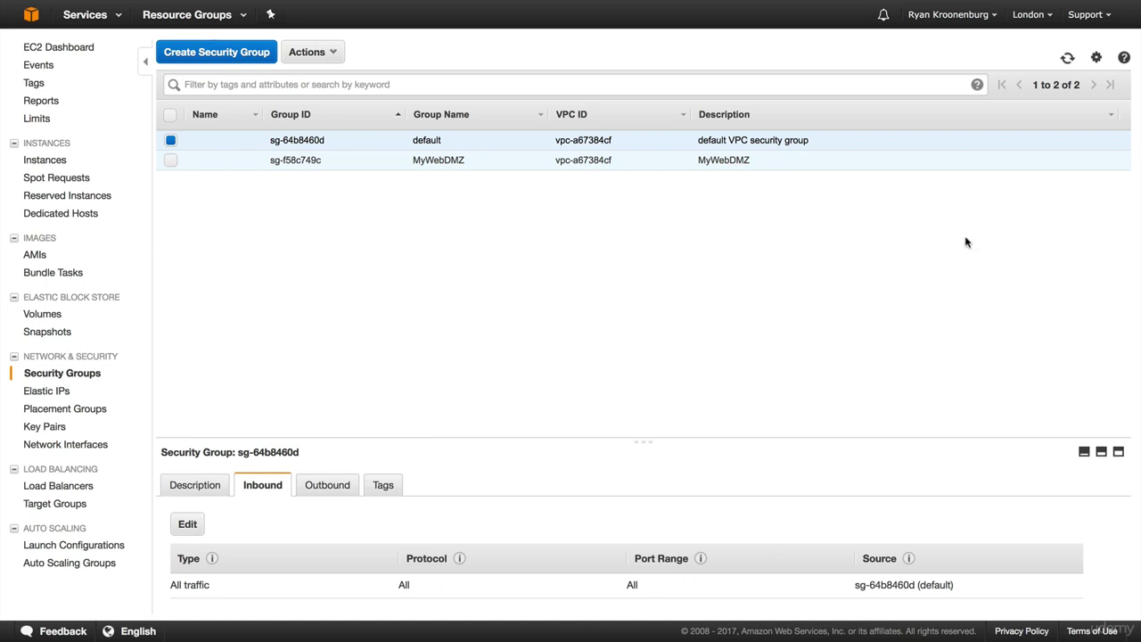
{"action": "left_click", "coordinate": [1028, 14]}
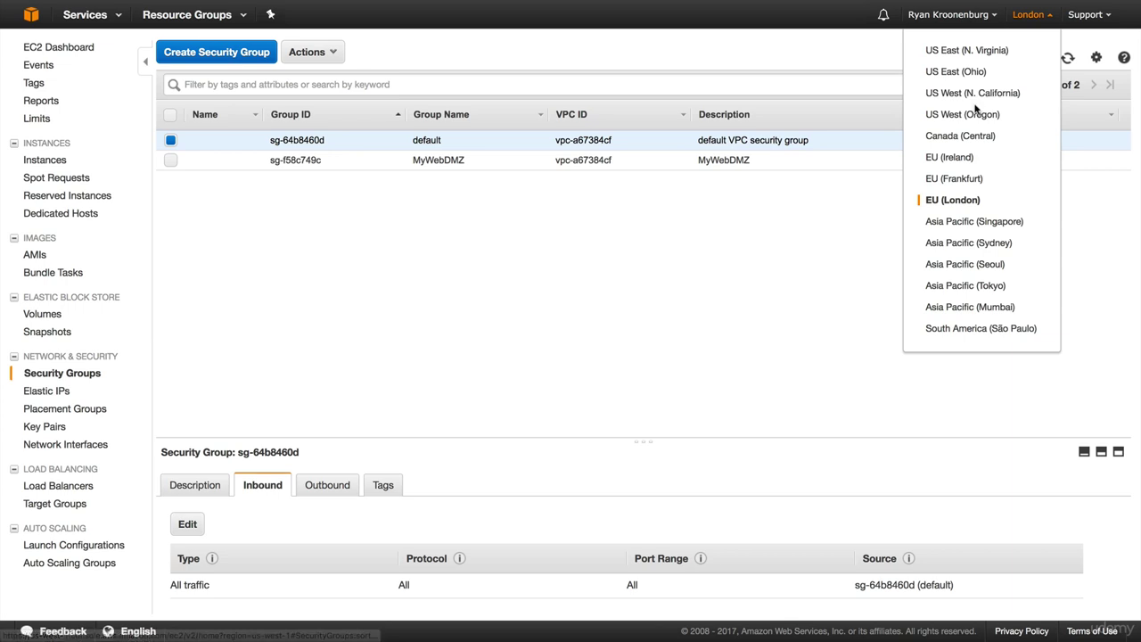
{"action": "left_click", "coordinate": [975, 114]}
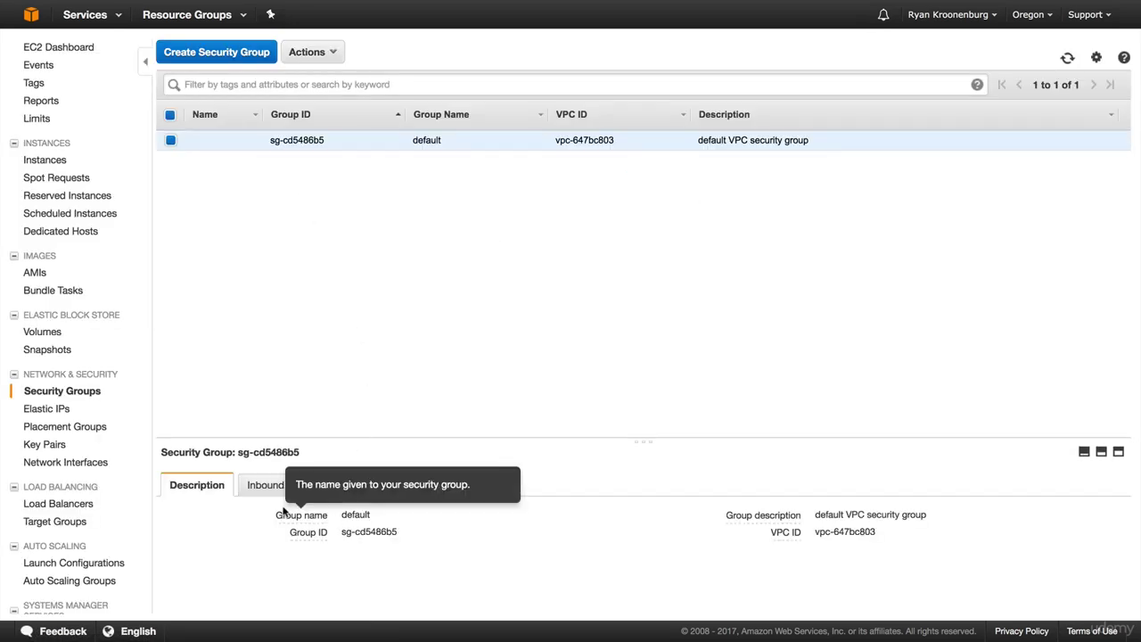
{"action": "left_click", "coordinate": [263, 484]}
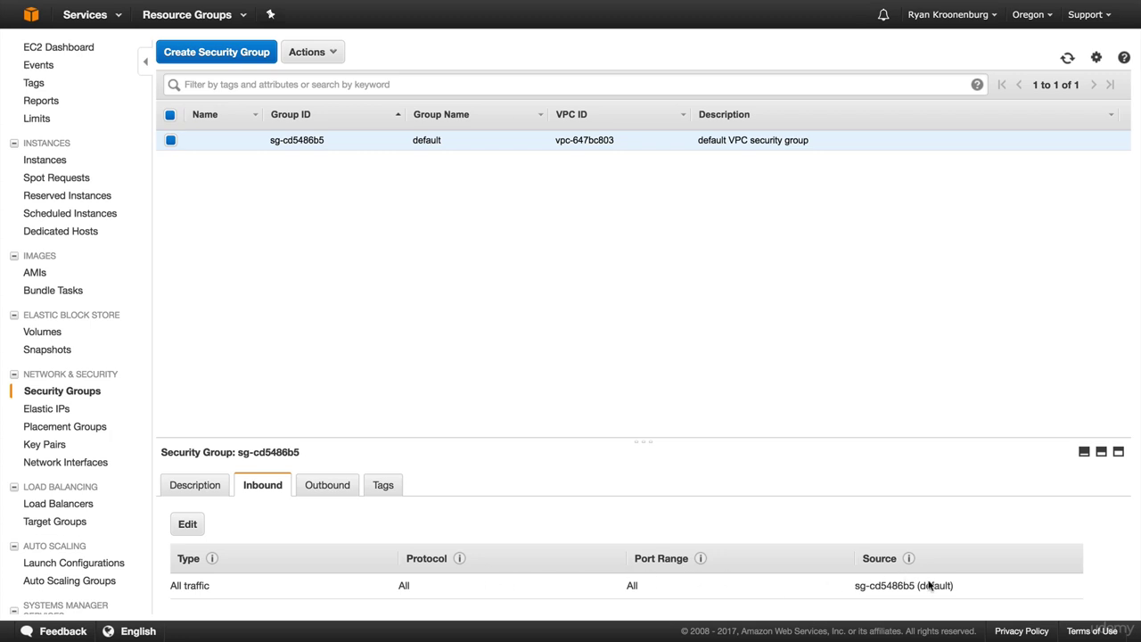
{"action": "left_click", "coordinate": [1031, 15]}
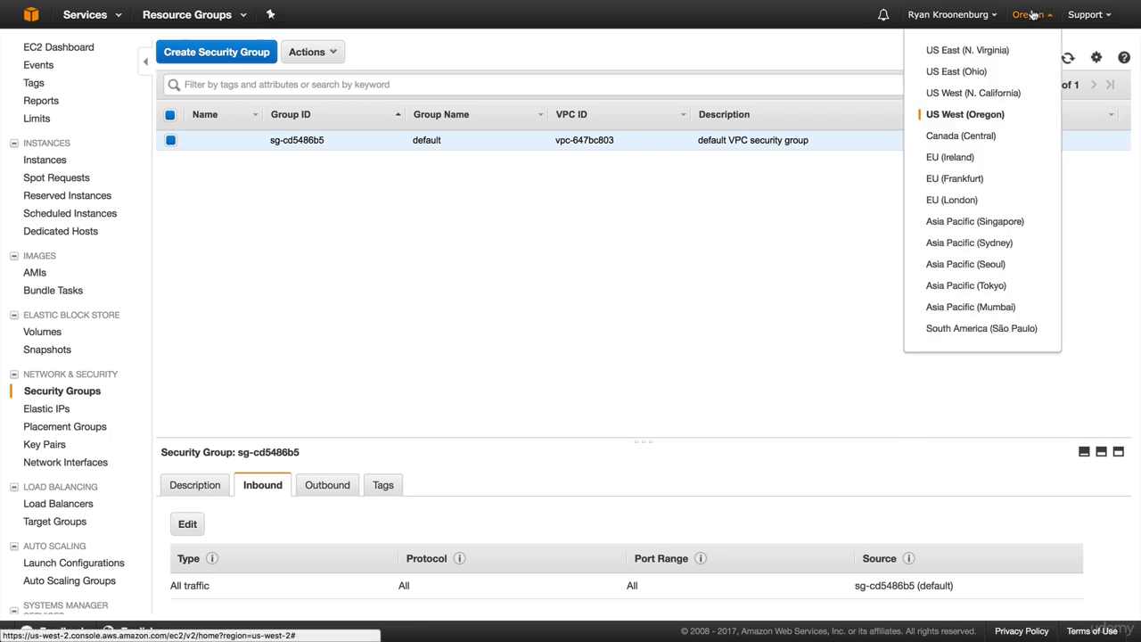
{"action": "left_click", "coordinate": [944, 201]}
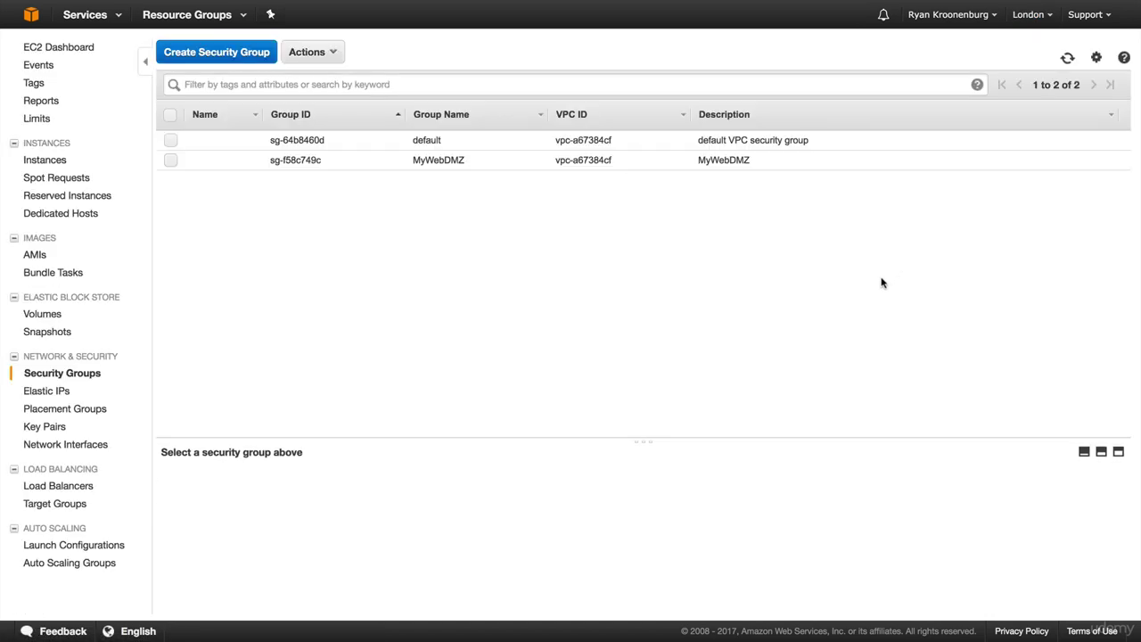
In the default security group's inbound rules, delete the All traffic rule and add an RDP rule
{"action": "left_click", "coordinate": [262, 140]}
{"action": "left_click", "coordinate": [258, 496]}
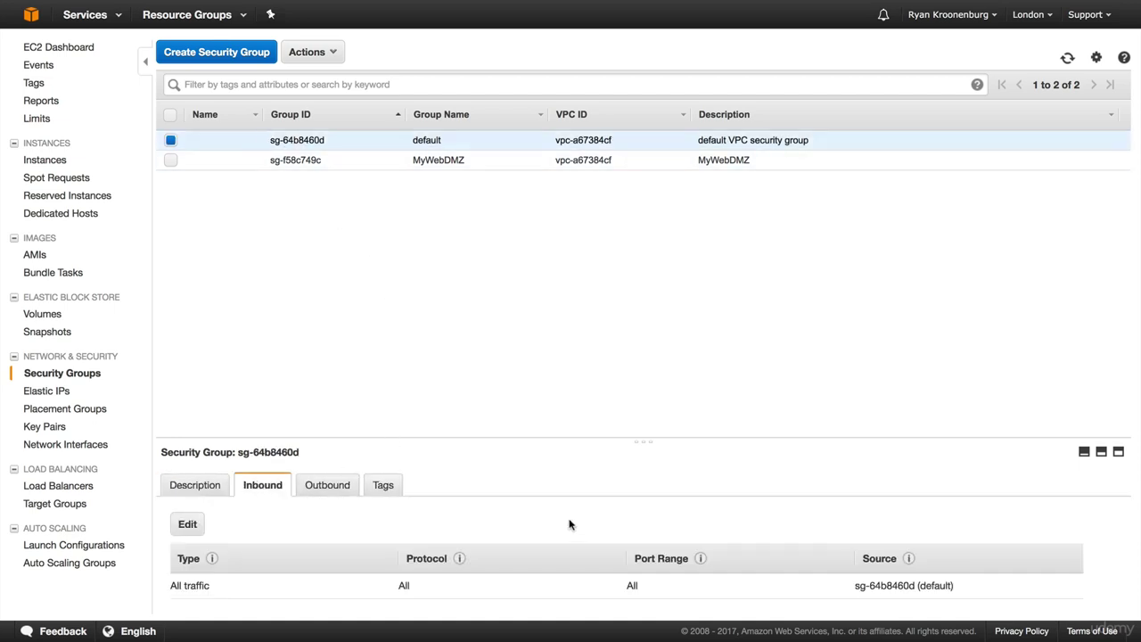
{"action": "left_click", "coordinate": [190, 531]}
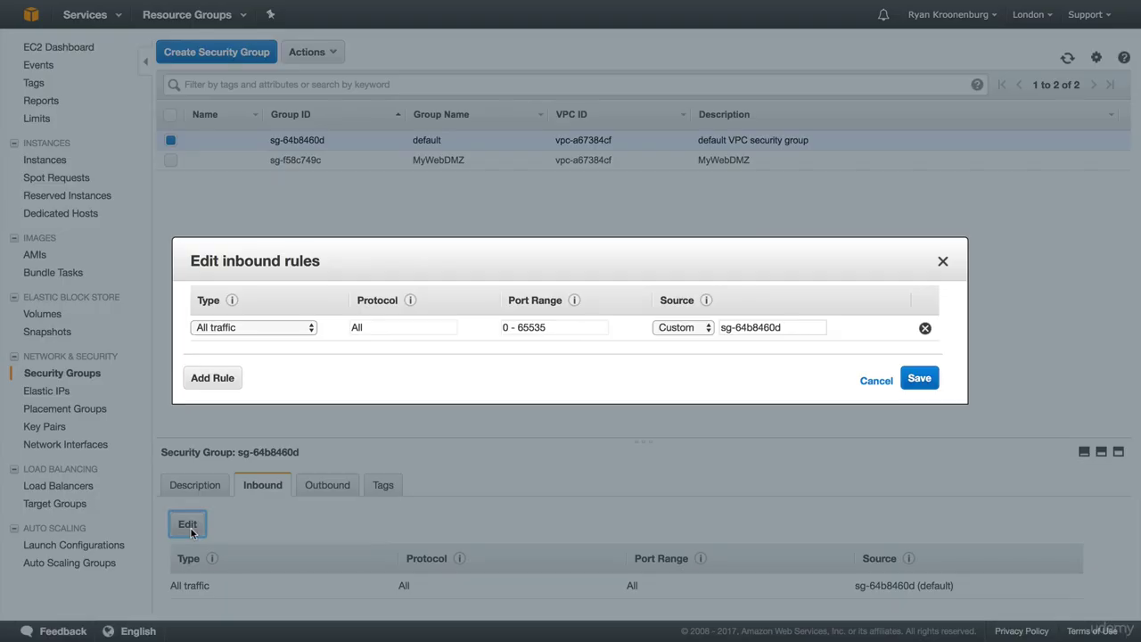
{"action": "left_click", "coordinate": [924, 329]}
{"action": "left_click", "coordinate": [202, 381]}
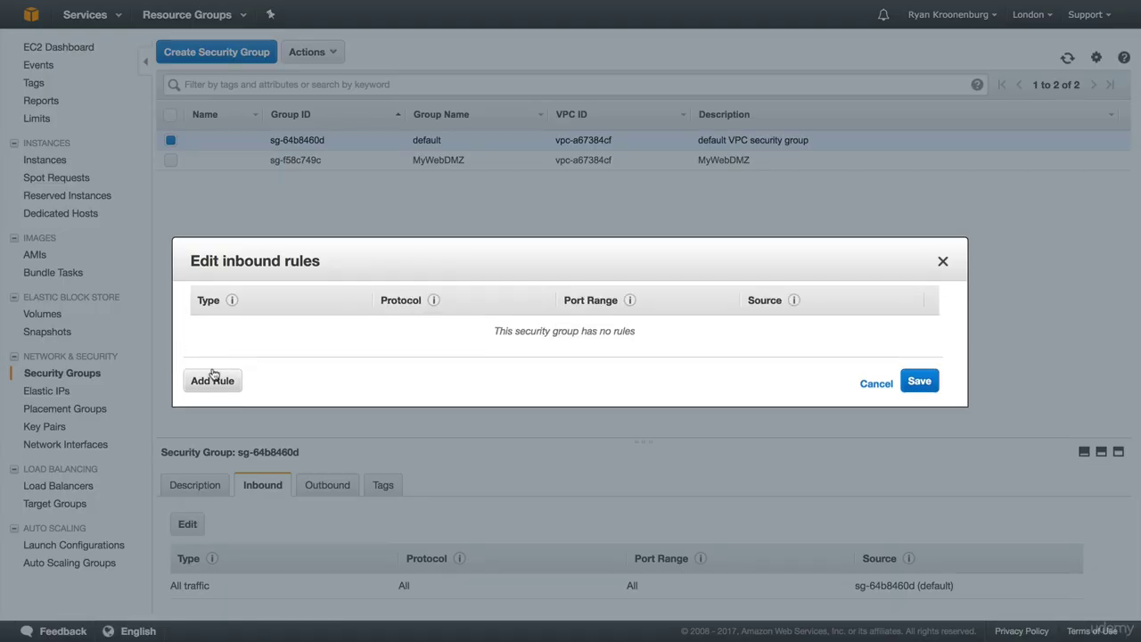
{"action": "left_click", "coordinate": [249, 327]}
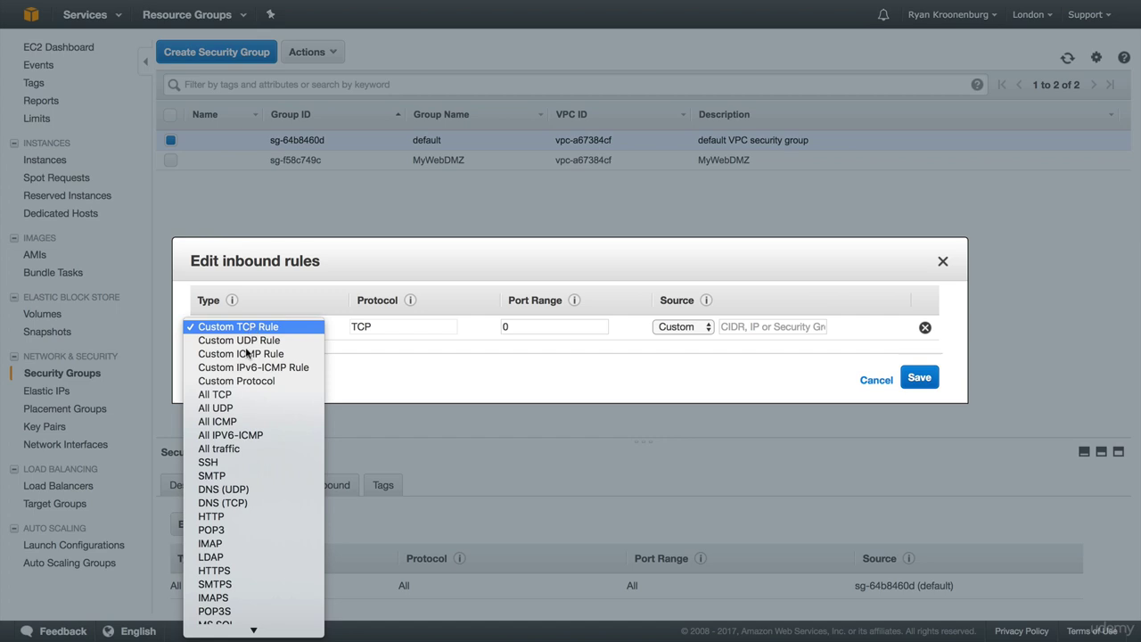
{"action": "scroll", "coordinate": [202, 535], "scroll_direction": "down", "scroll_amount": 5}
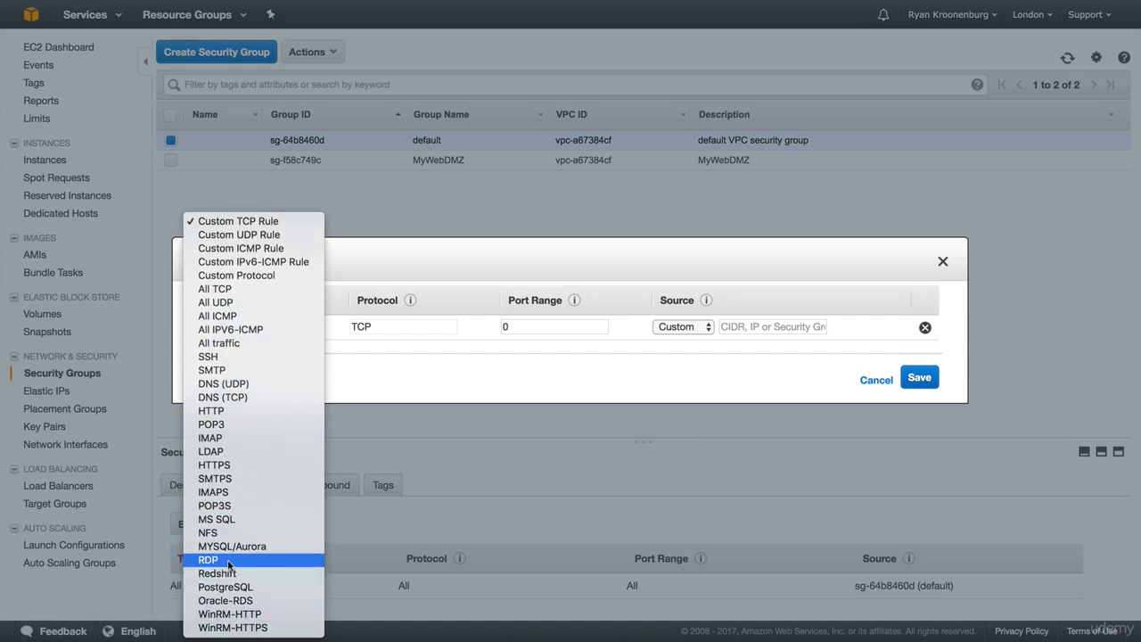
{"action": "left_click", "coordinate": [229, 564]}
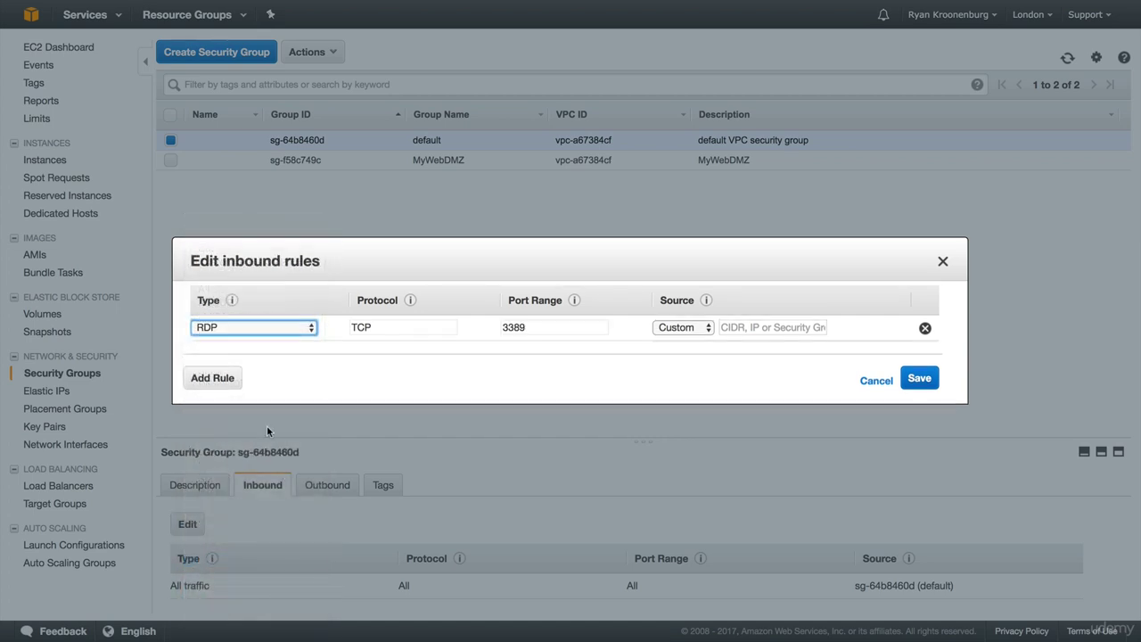
Add a MYSQL/Aurora rule to the default security group's inbound rules
{"action": "left_click", "coordinate": [226, 380]}
{"action": "left_click", "coordinate": [233, 354]}
{"action": "scroll", "coordinate": [247, 606], "scroll_direction": "down", "scroll_amount": 5}
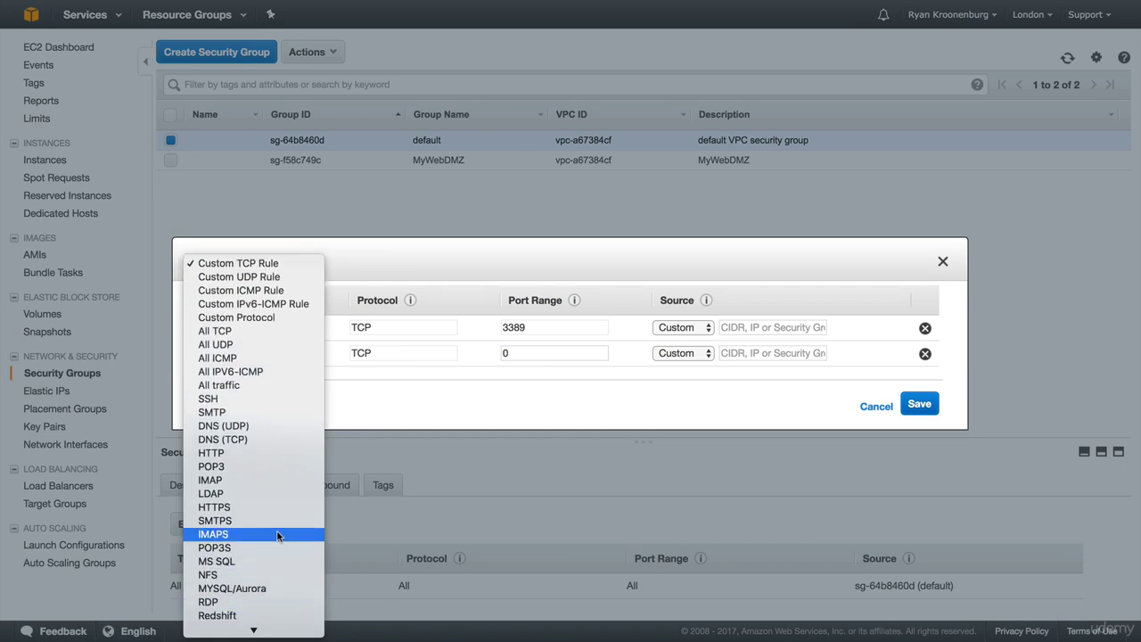
{"action": "left_click", "coordinate": [266, 588]}
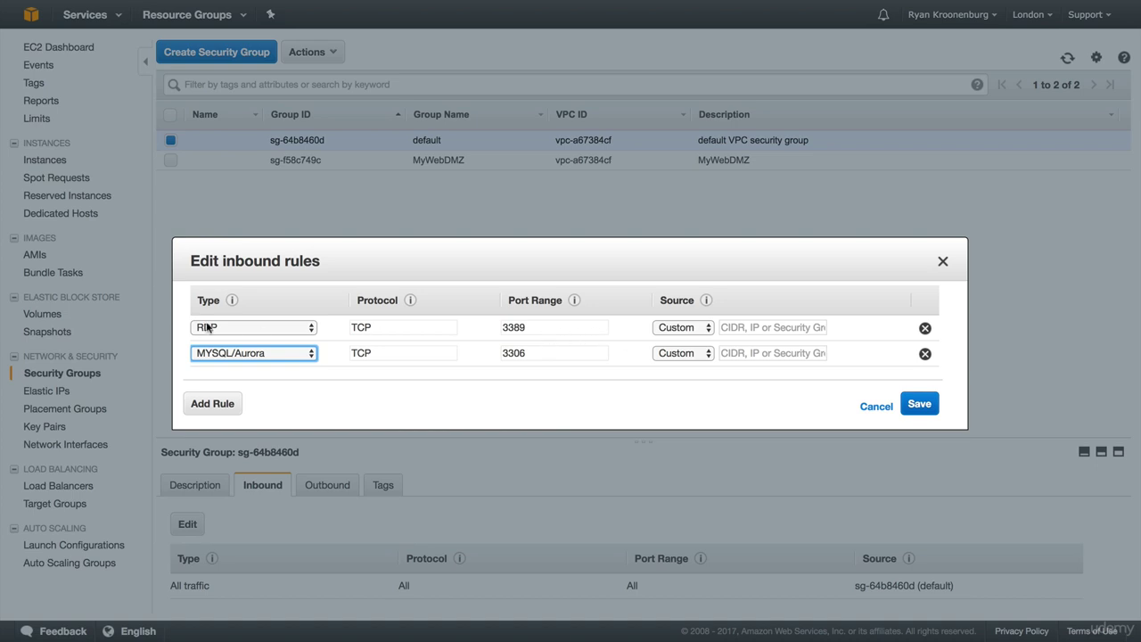
Set the source of both the RDP and MYSQL/Aurora rules to 0.0.0.0/0 and save the inbound rules
{"action": "left_click", "coordinate": [754, 327]}
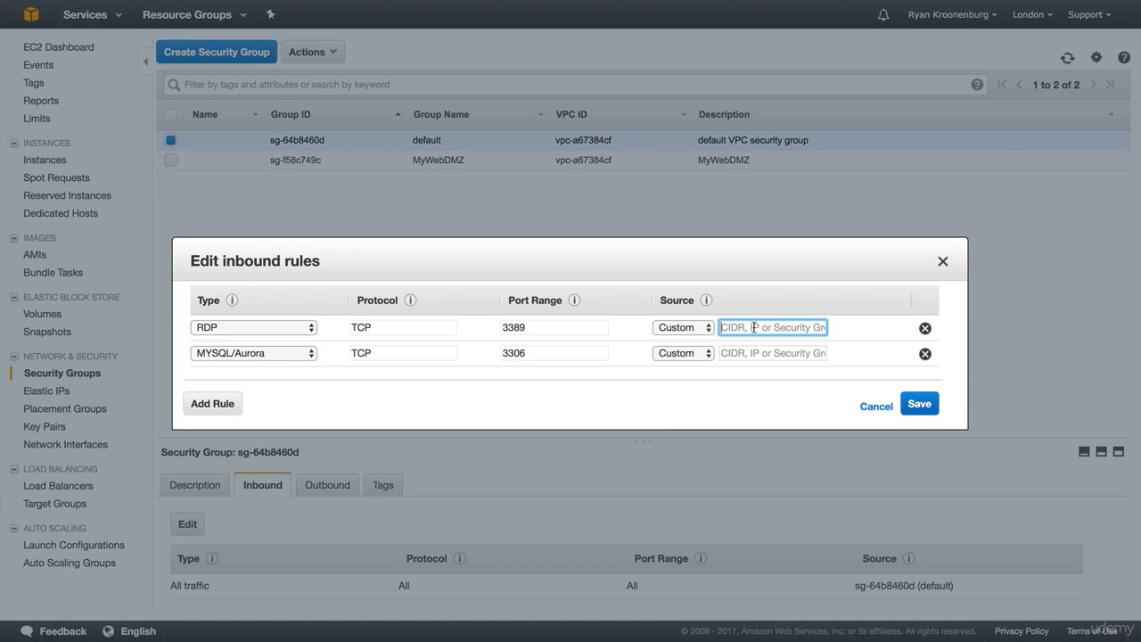
{"action": "type", "text": "0"}
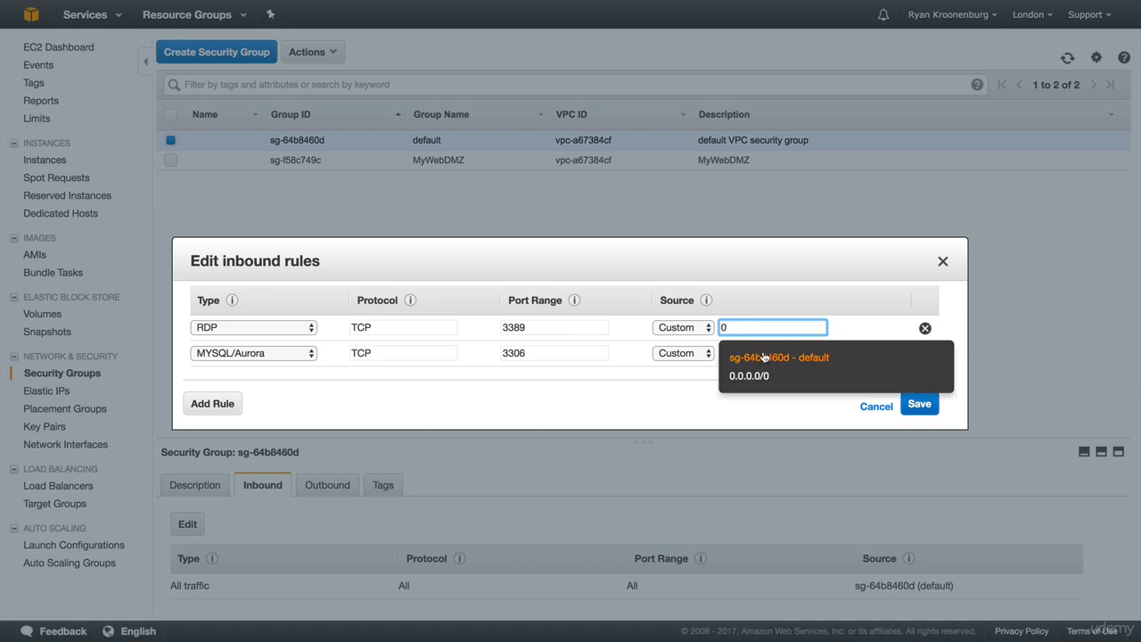
{"action": "left_click", "coordinate": [754, 376]}
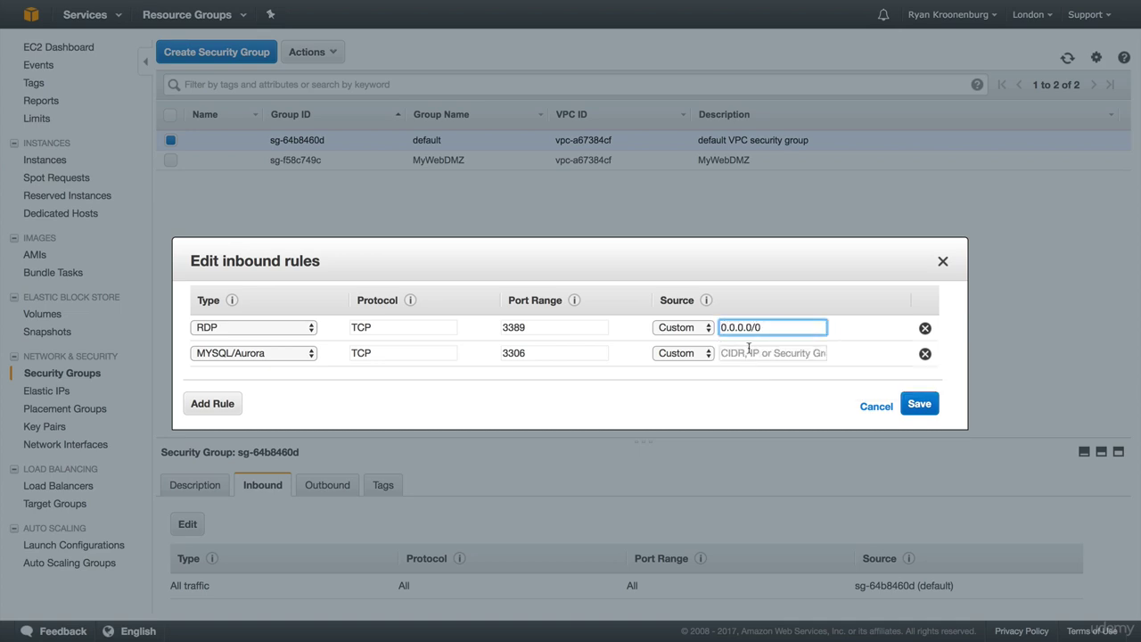
{"action": "left_click", "coordinate": [750, 353]}
{"action": "type", "text": "0"}
{"action": "left_click", "coordinate": [744, 402]}
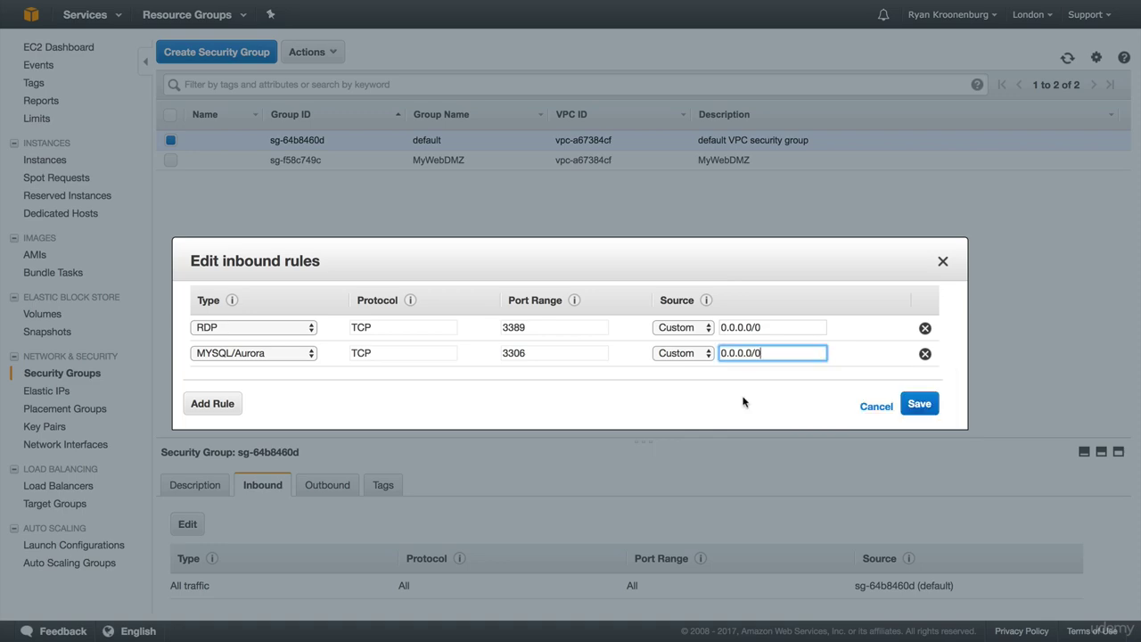
{"action": "left_click", "coordinate": [916, 404]}
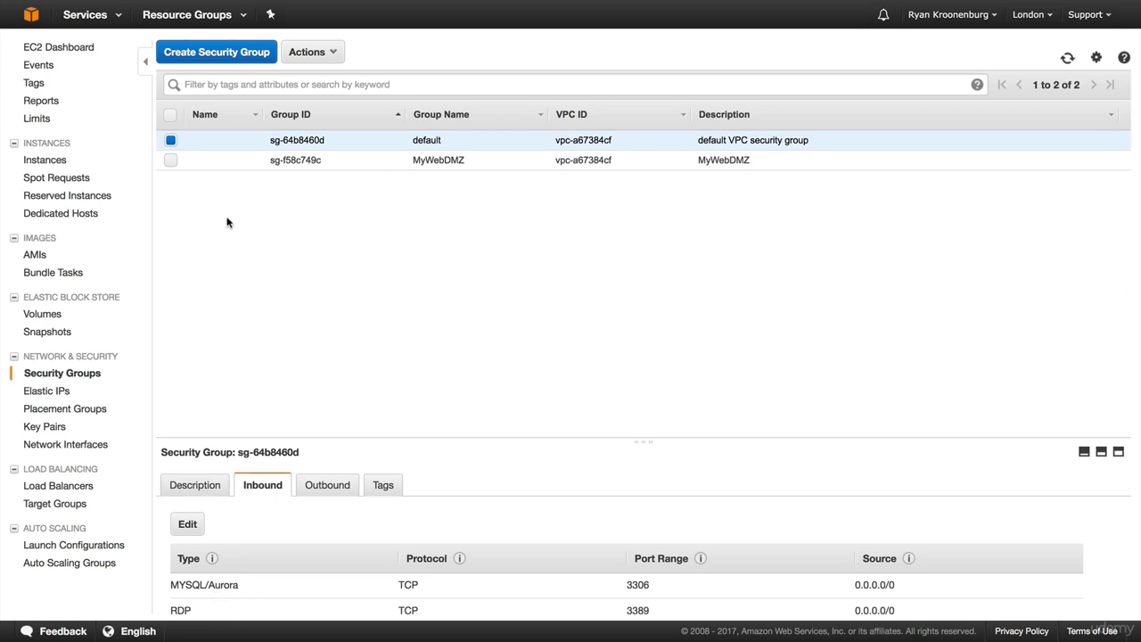
Review MyWebDMZ's inbound rules and check which security groups are assigned to the MyWebServer instance
{"action": "left_click", "coordinate": [252, 165]}
{"action": "scroll", "coordinate": [377, 502], "scroll_direction": "down", "scroll_amount": 1}
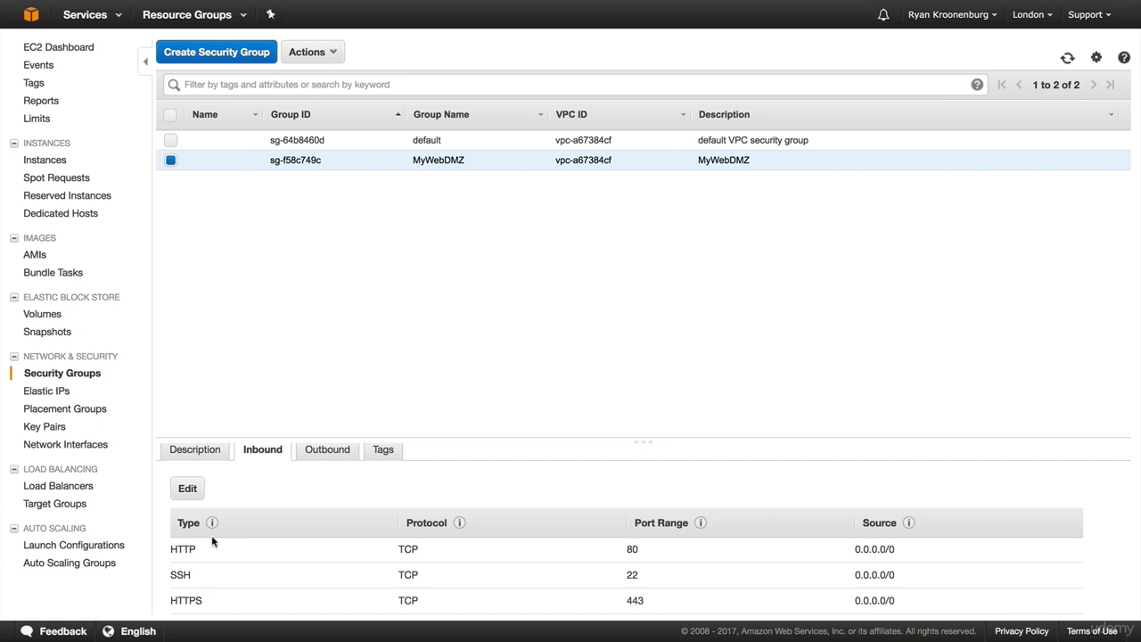
{"action": "left_click", "coordinate": [41, 160]}
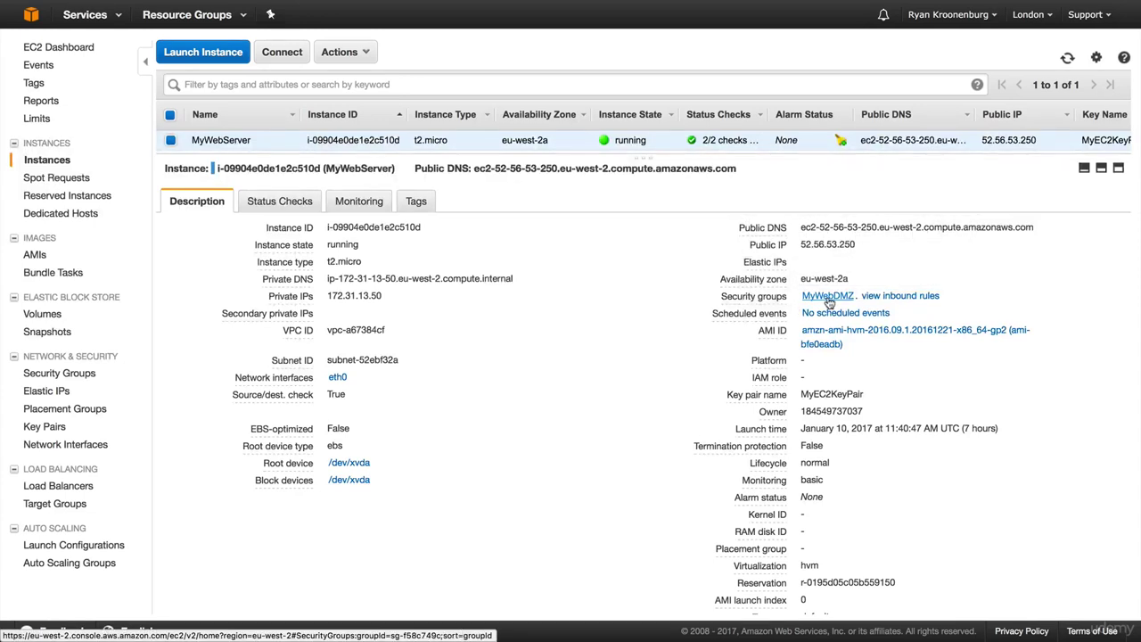
{"action": "mouse_move", "coordinate": [777, 337]}
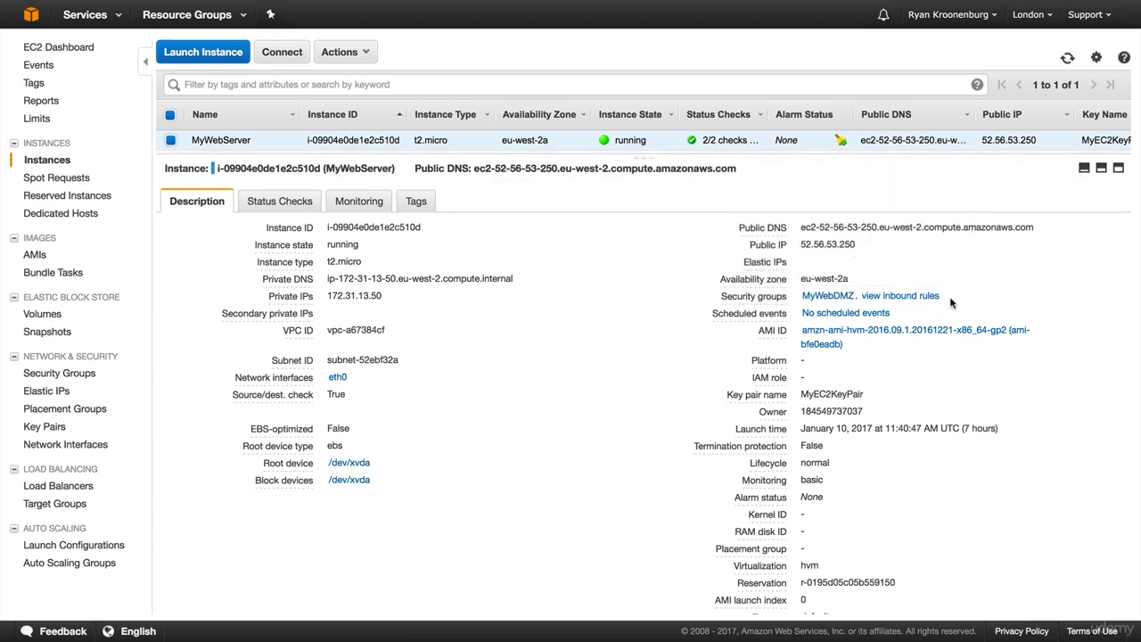
{"action": "mouse_move", "coordinate": [762, 292]}
Assign the default security group to MyWebServer in addition to MyWebDMZ, and view the instance's combined inbound rules
{"action": "left_click", "coordinate": [344, 52]}
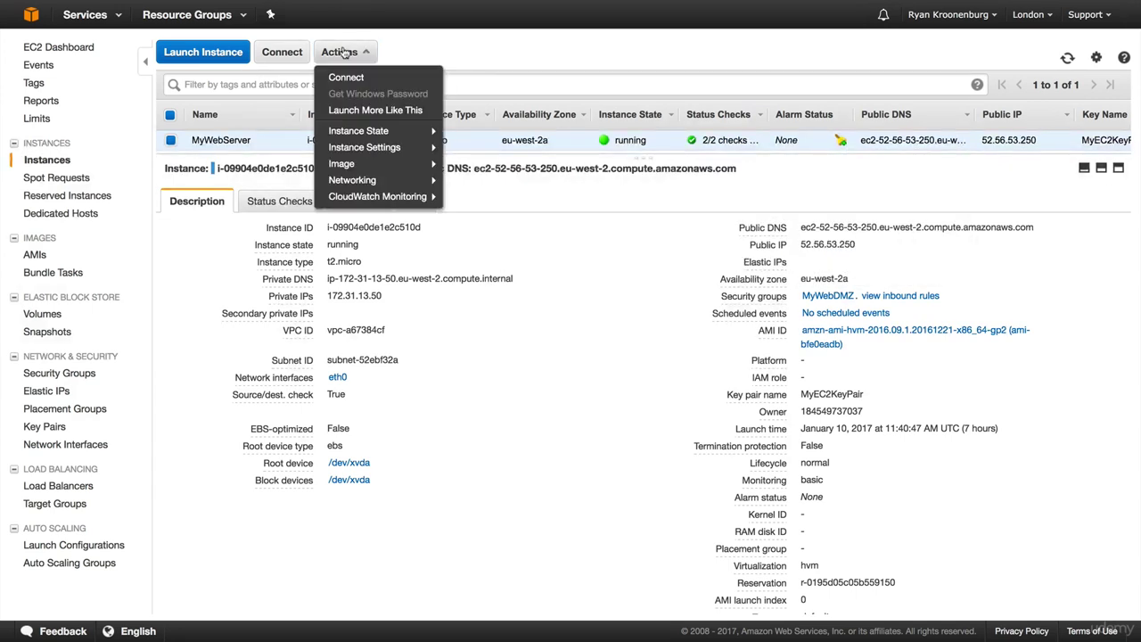
{"action": "mouse_move", "coordinate": [383, 185]}
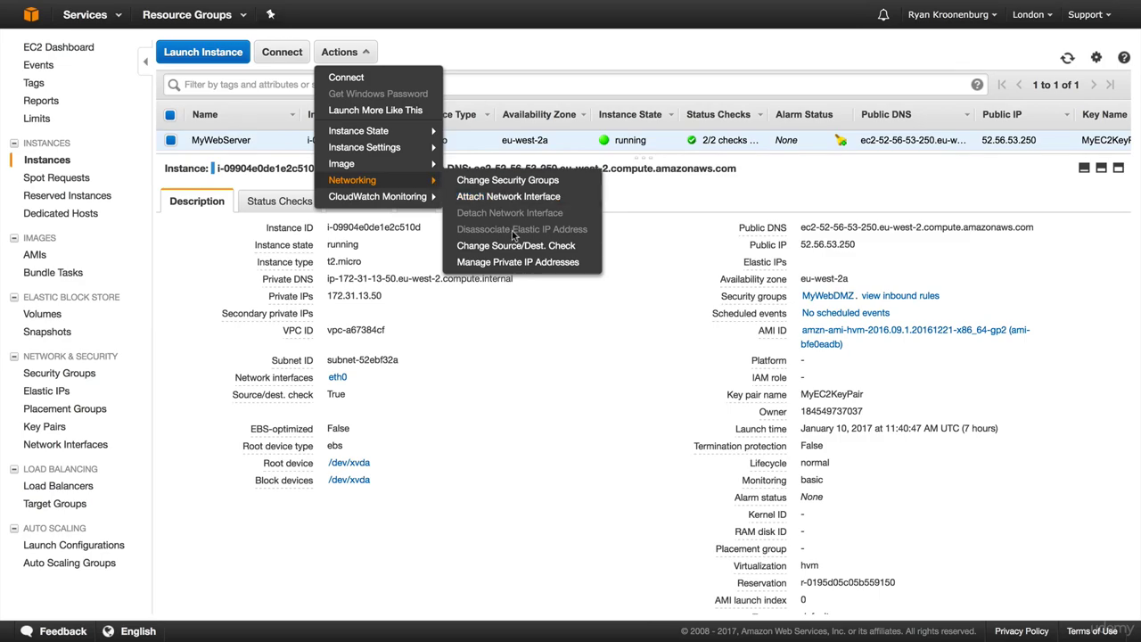
{"action": "left_click", "coordinate": [499, 180]}
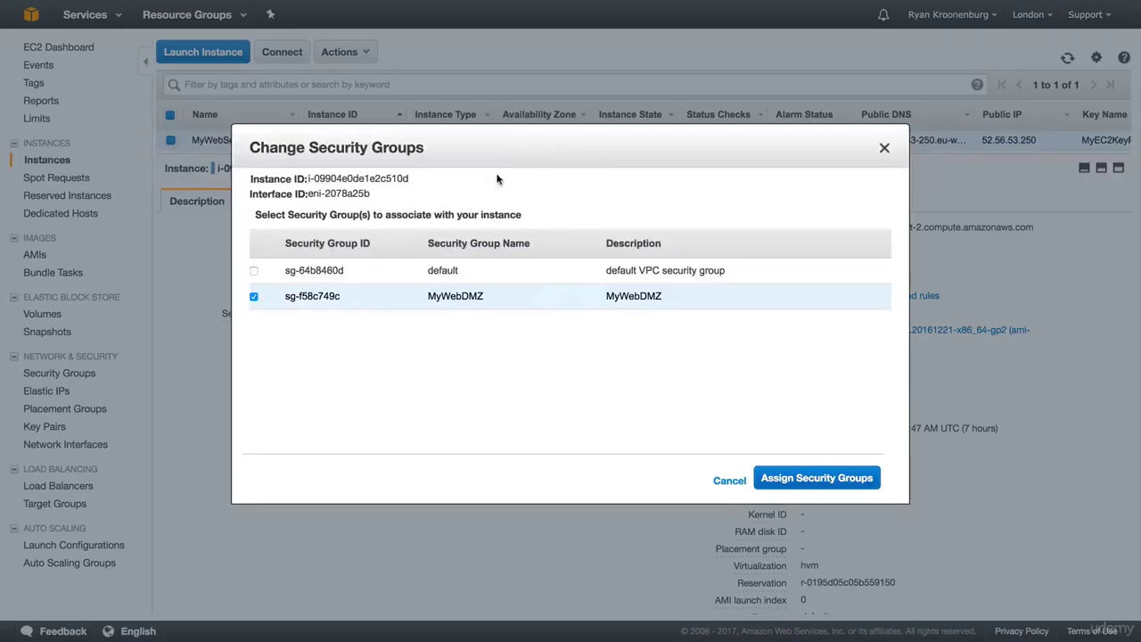
{"action": "left_click", "coordinate": [403, 272]}
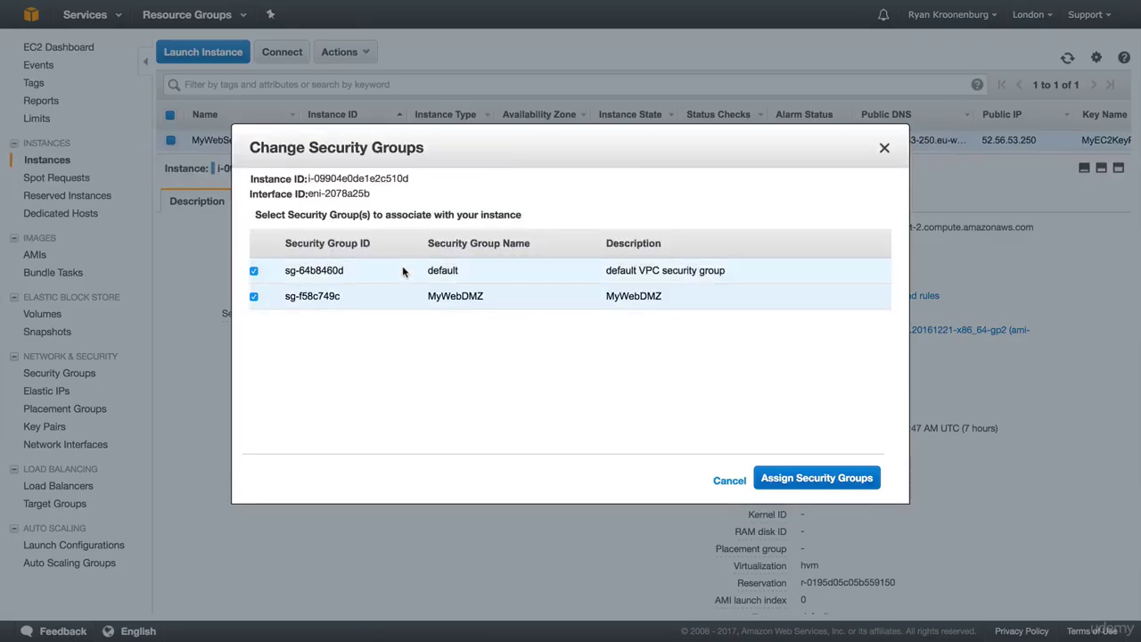
{"action": "left_click", "coordinate": [399, 300]}
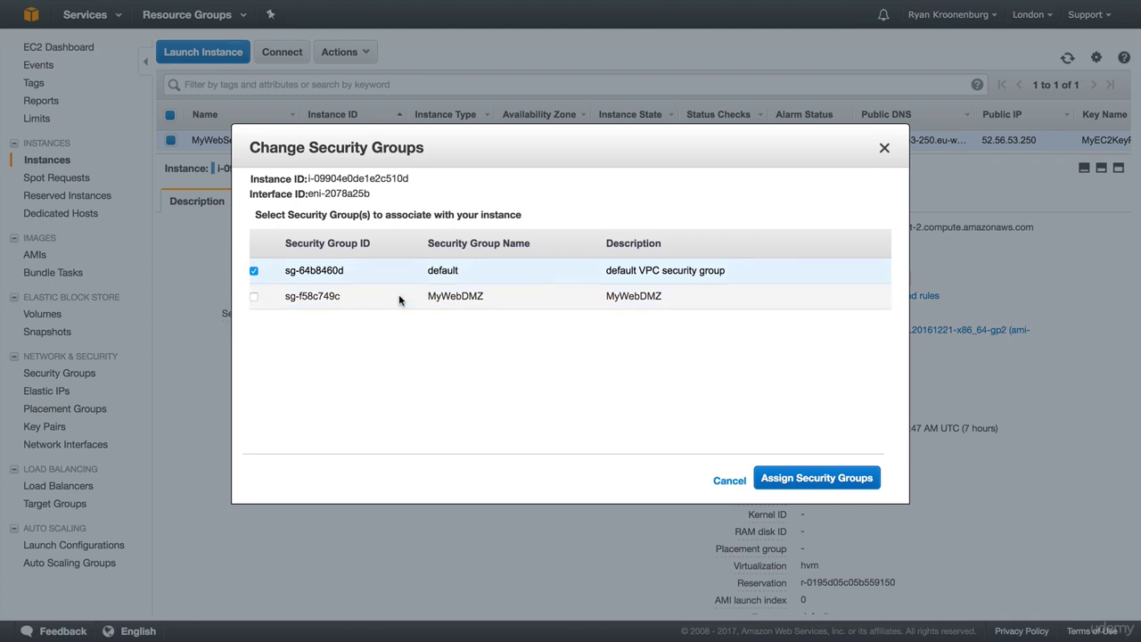
{"action": "left_click", "coordinate": [399, 300]}
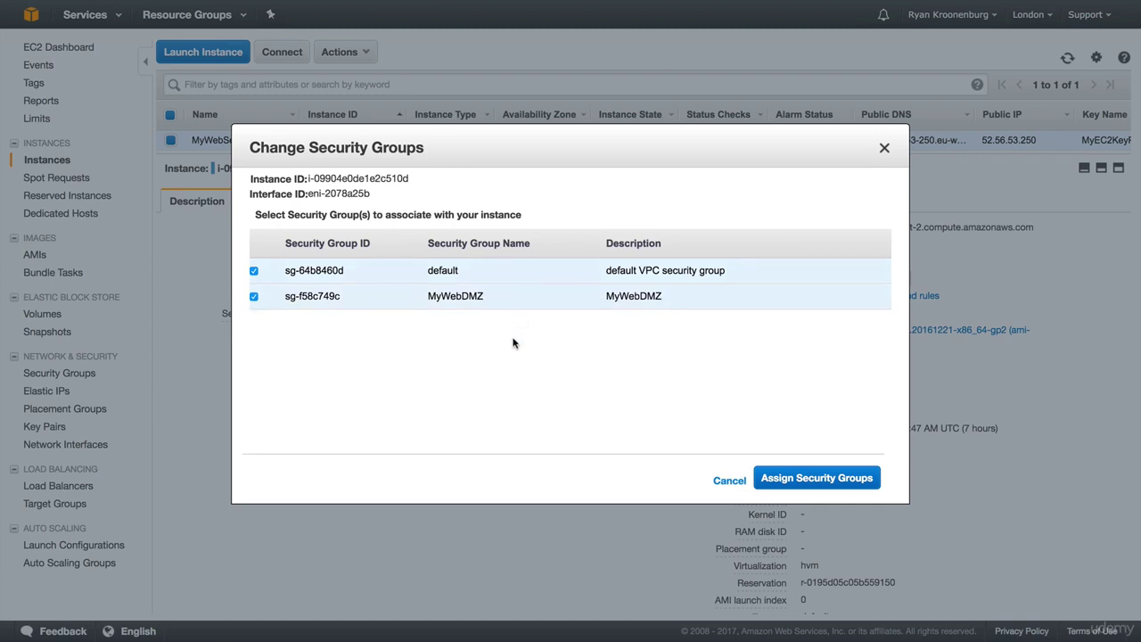
{"action": "left_click", "coordinate": [829, 477]}
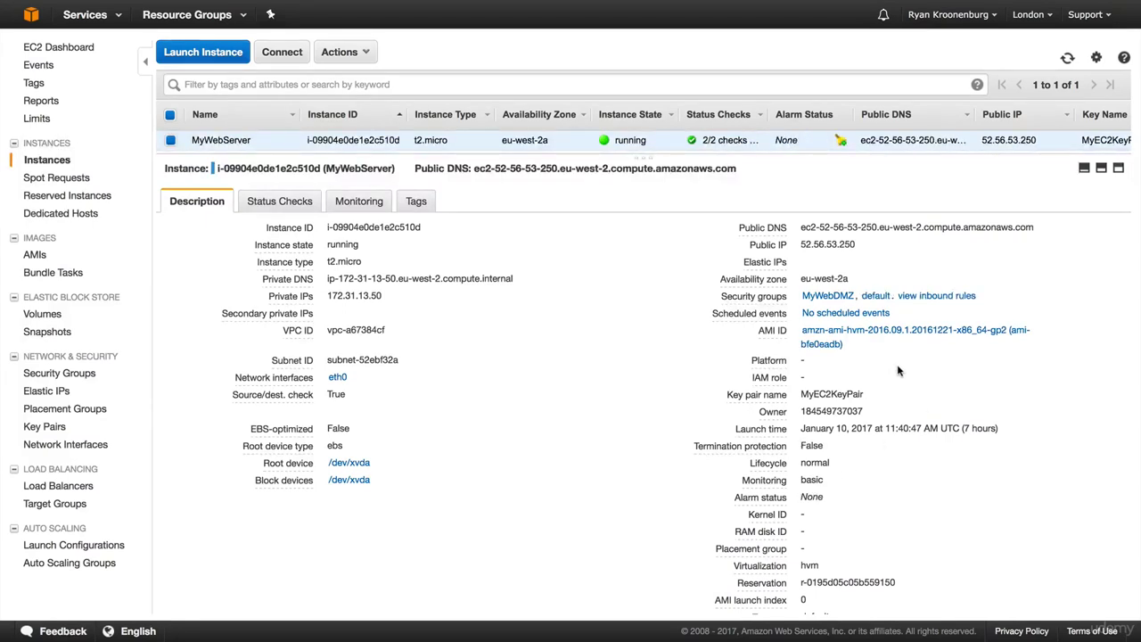
{"action": "left_click", "coordinate": [923, 296]}
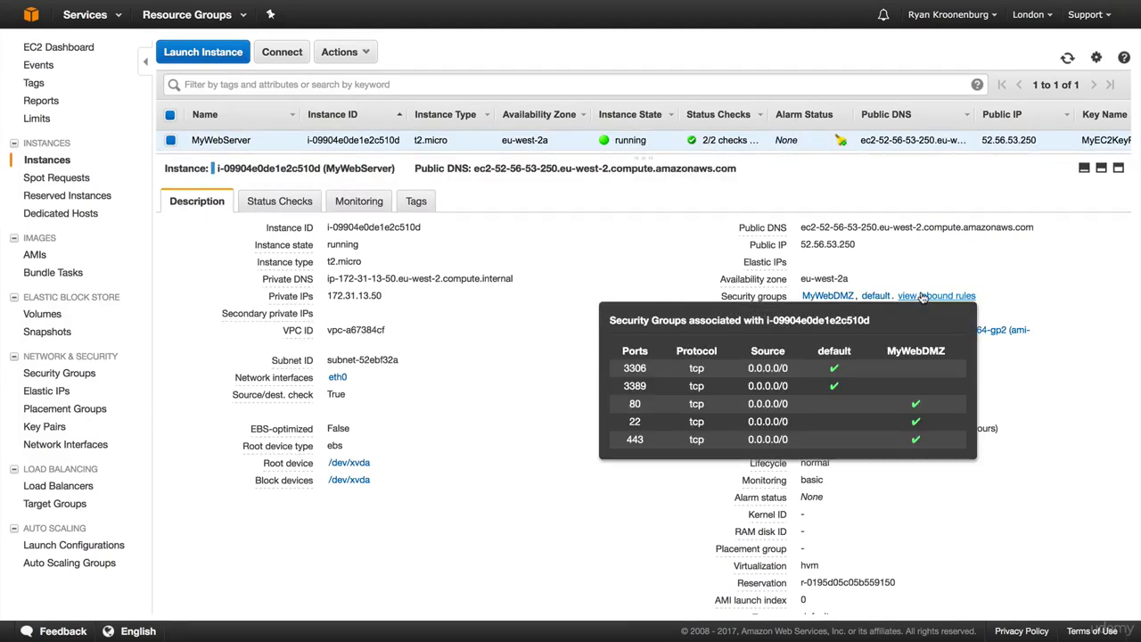